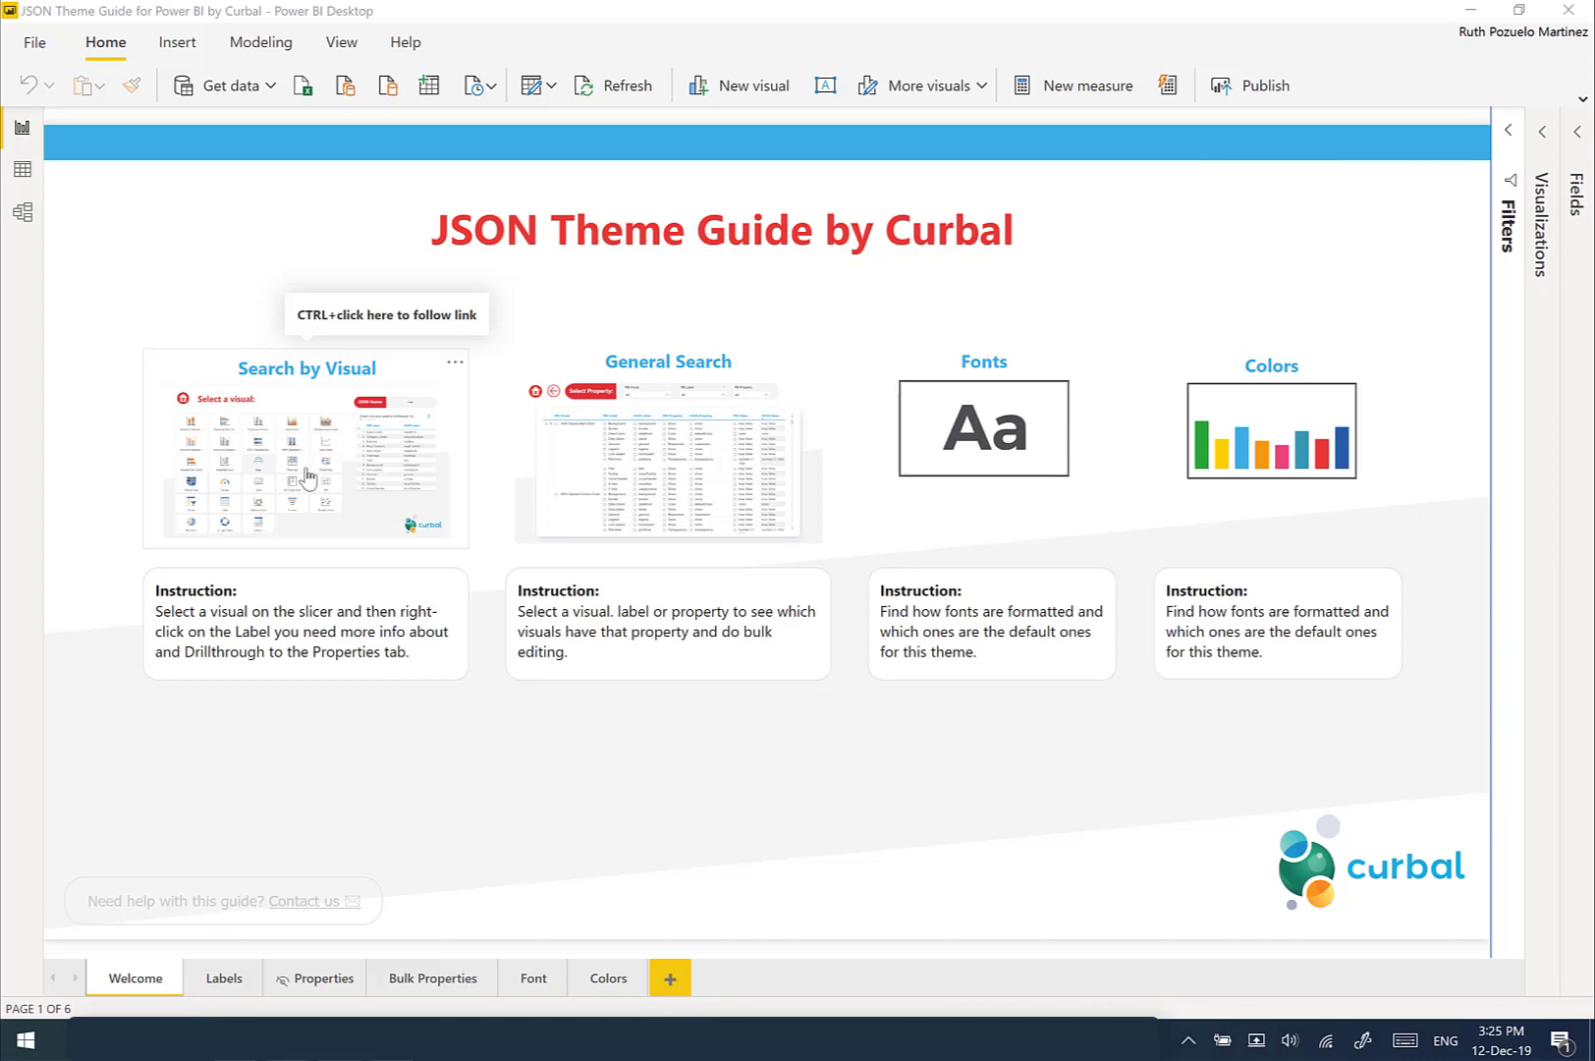
Go to the Labels page and pick the Table visual to list its tableEX labels
{"action": "left_click", "coordinate": [307, 477], "text": "ctrl"}
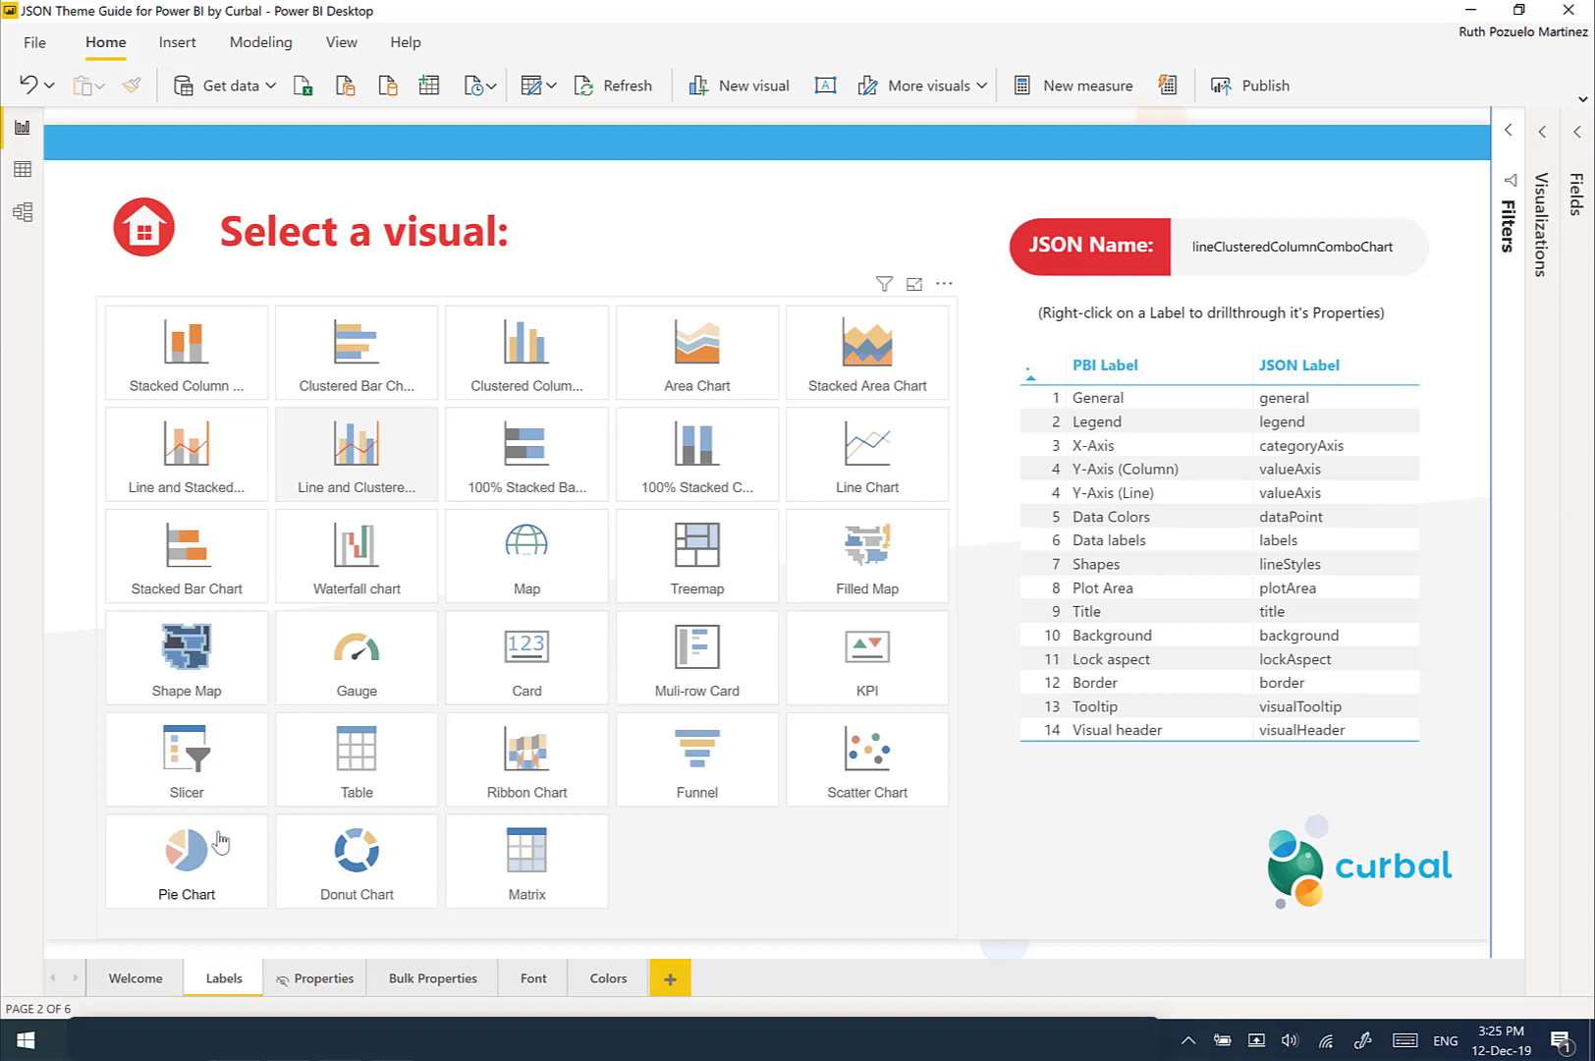
{"action": "left_click", "coordinate": [543, 889]}
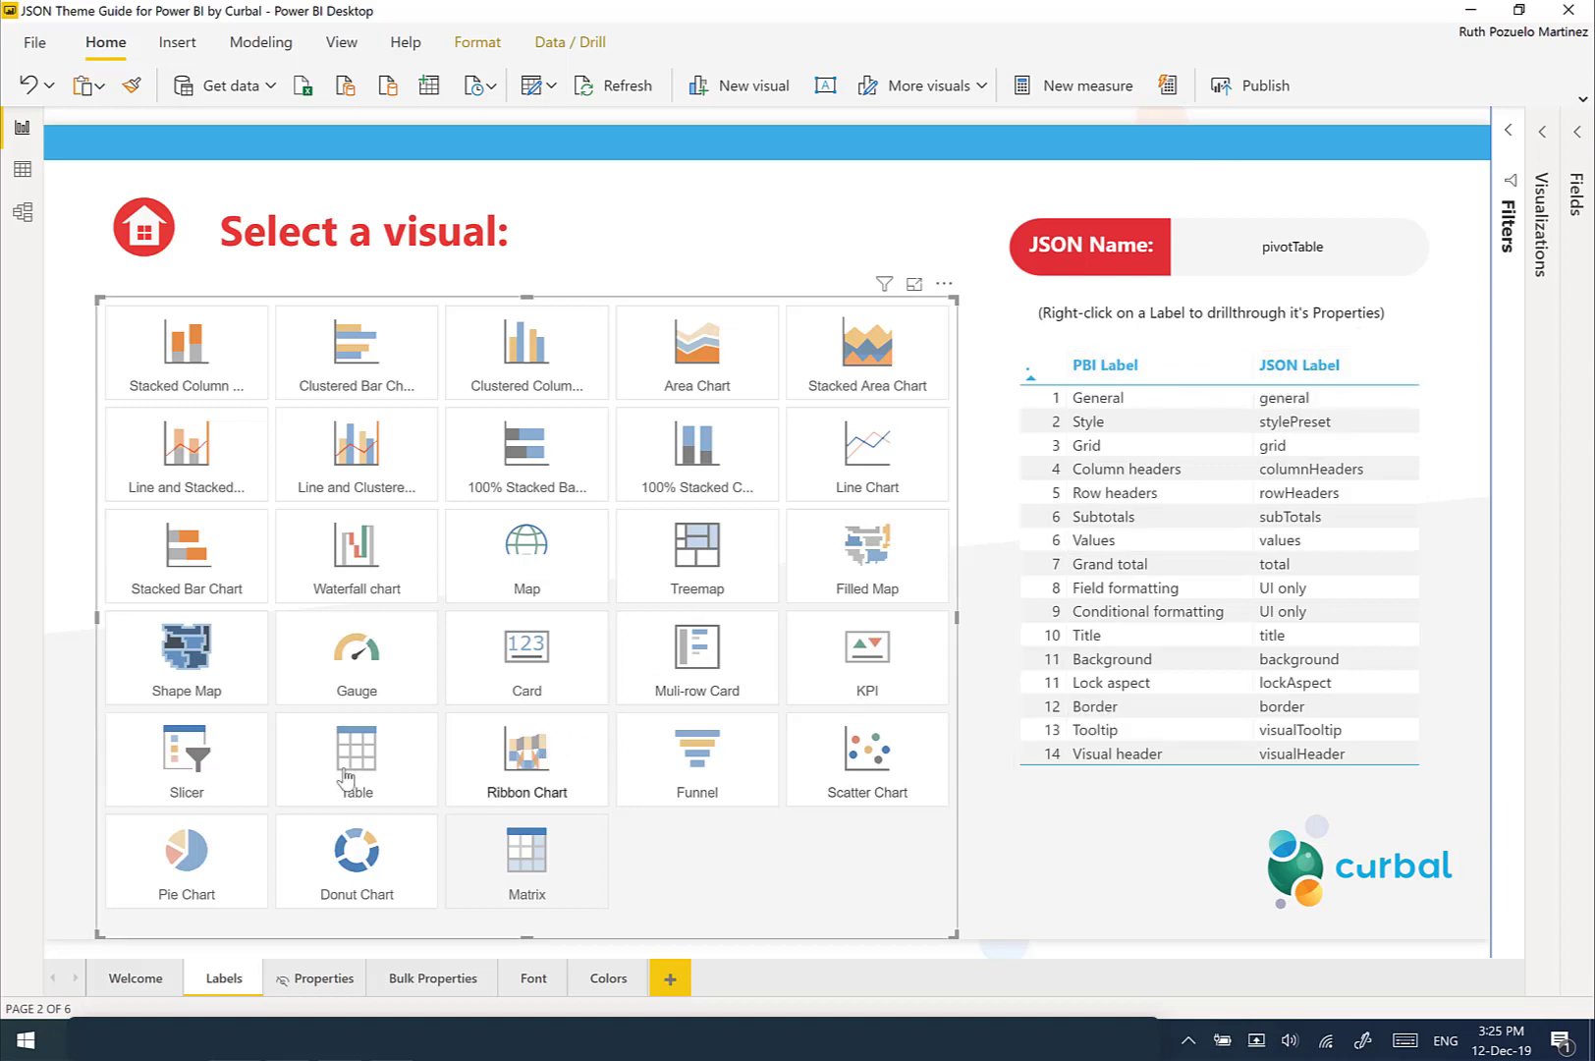
{"action": "left_click", "coordinate": [392, 766]}
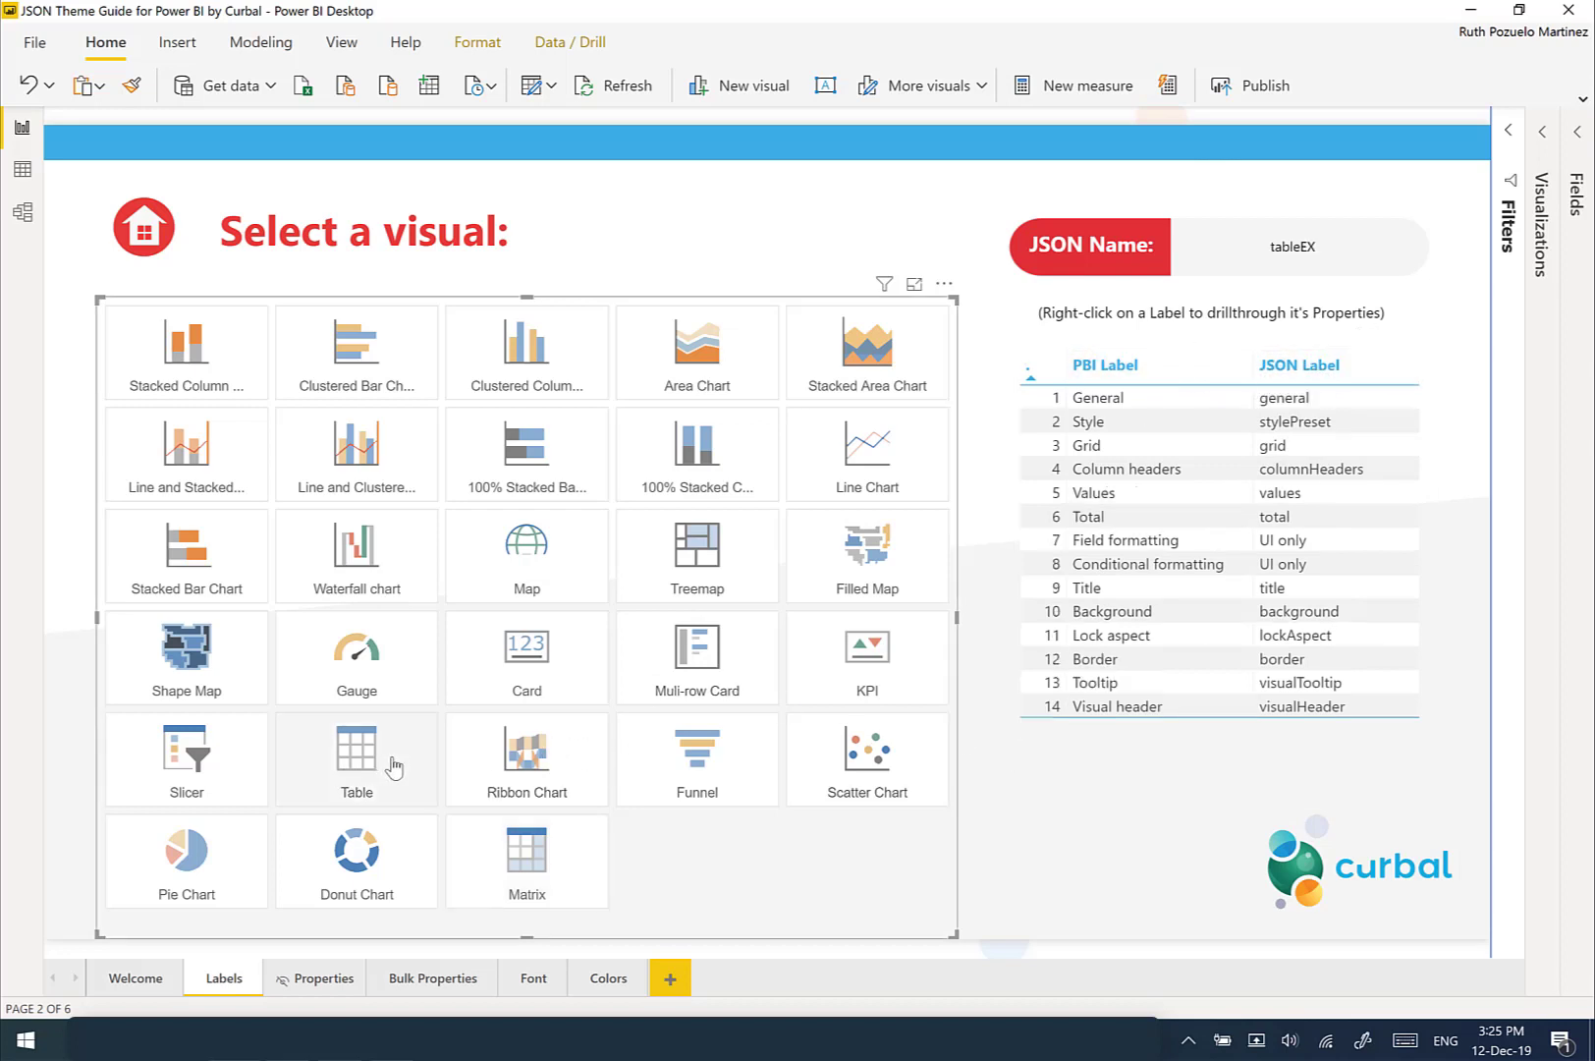
{"action": "left_click", "coordinate": [1542, 132]}
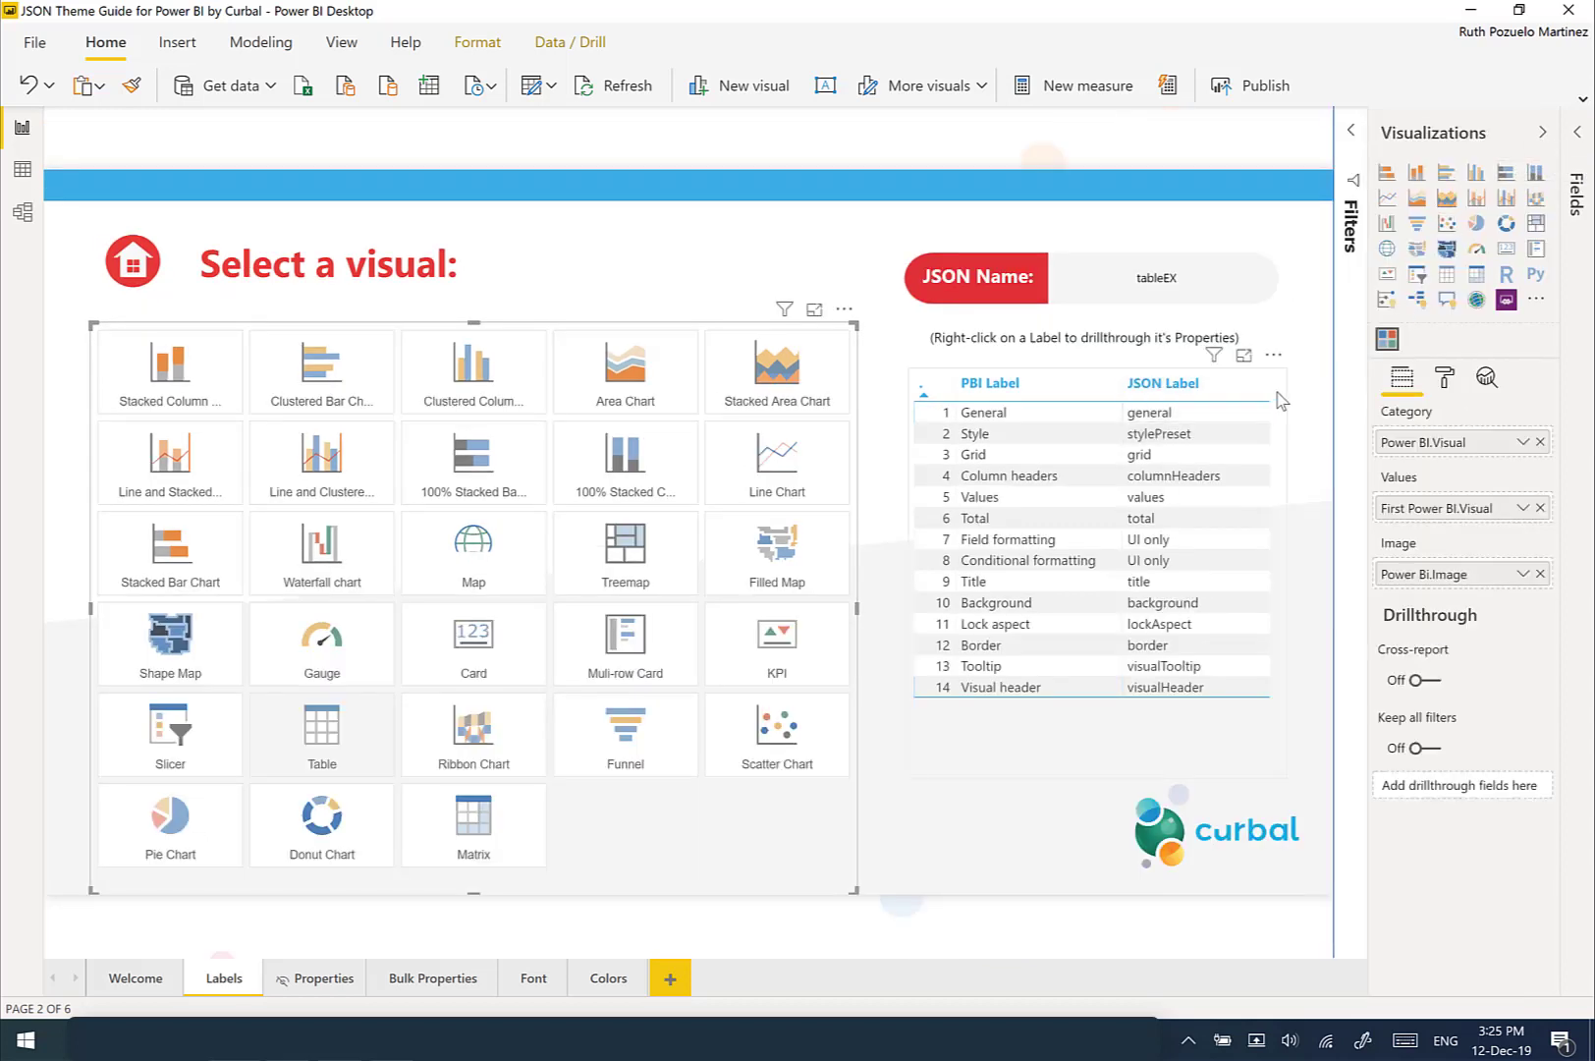
Expand the label table's Grid format options, then bring up the Grid label's actions
{"action": "left_click", "coordinate": [1281, 400]}
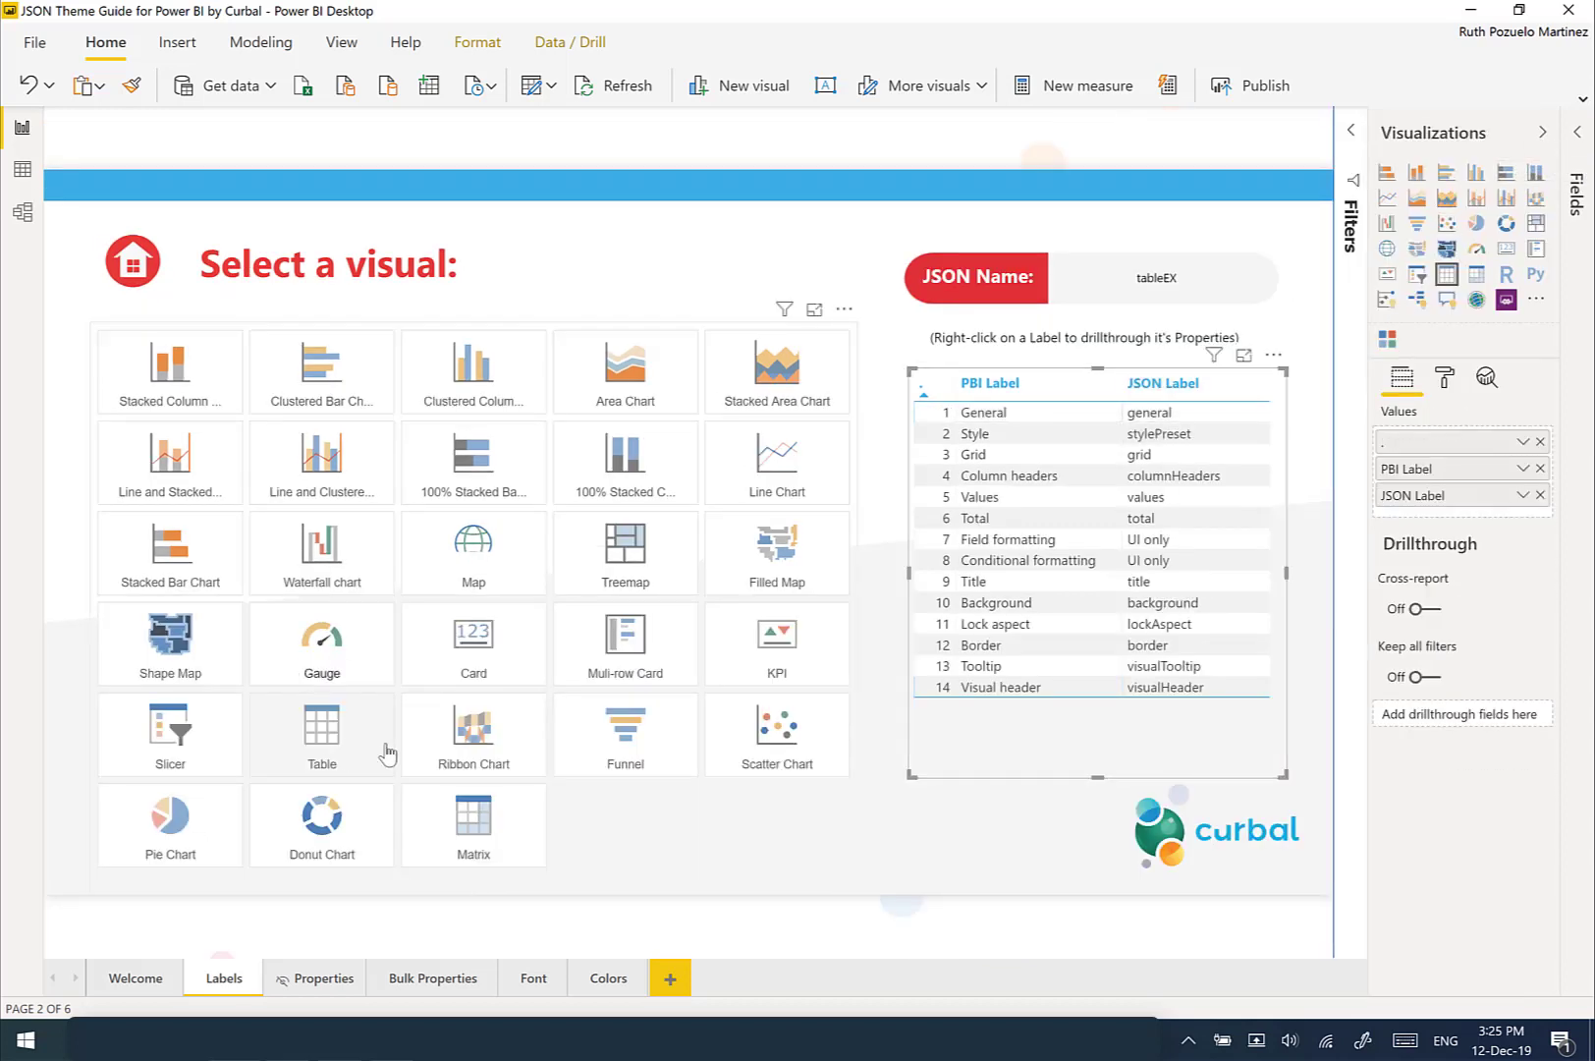
{"action": "right_click", "coordinate": [1126, 414]}
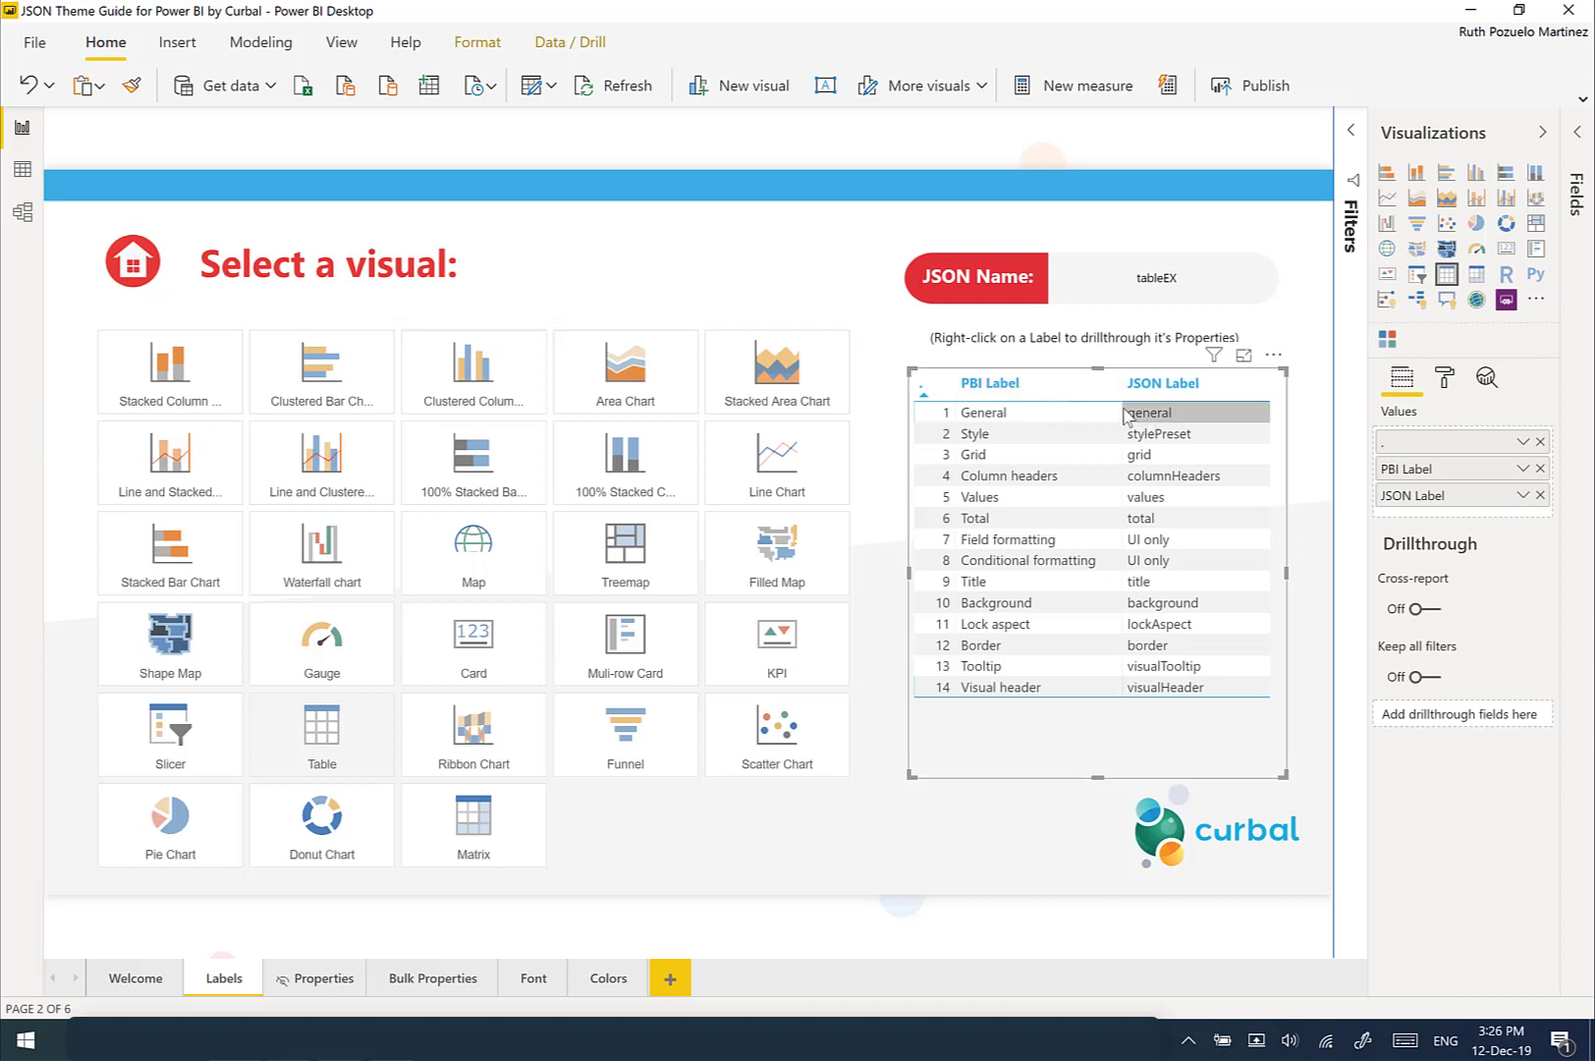
{"action": "left_click", "coordinate": [1445, 383]}
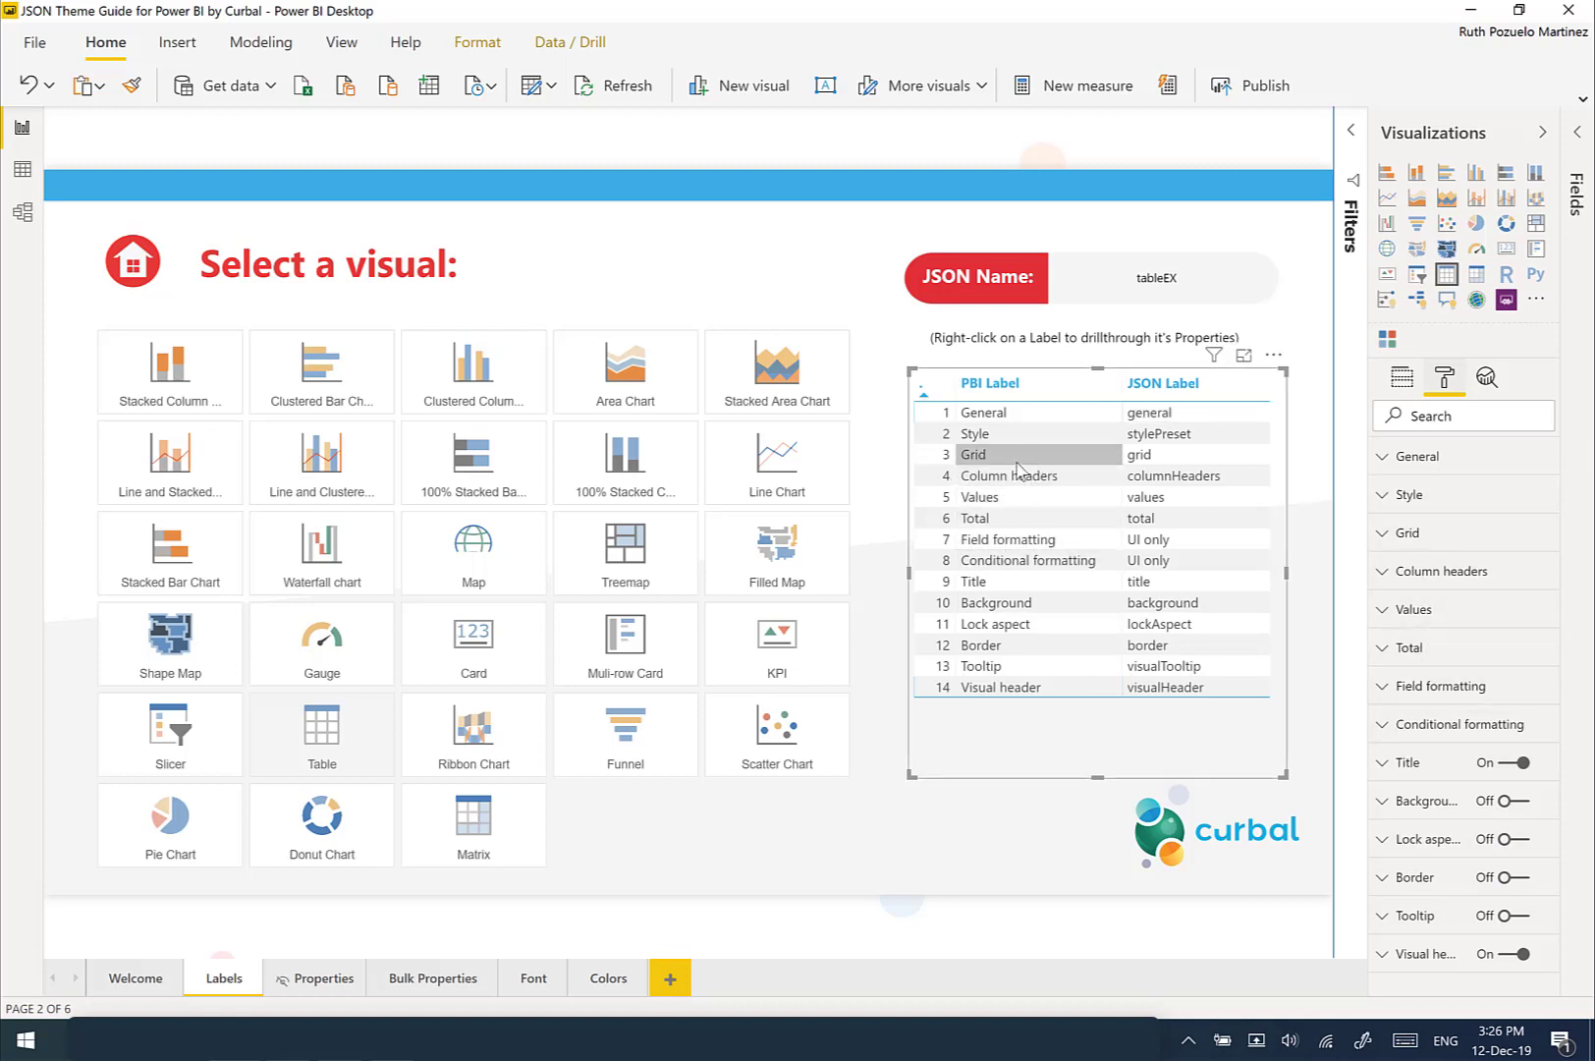
{"action": "left_click", "coordinate": [1400, 535]}
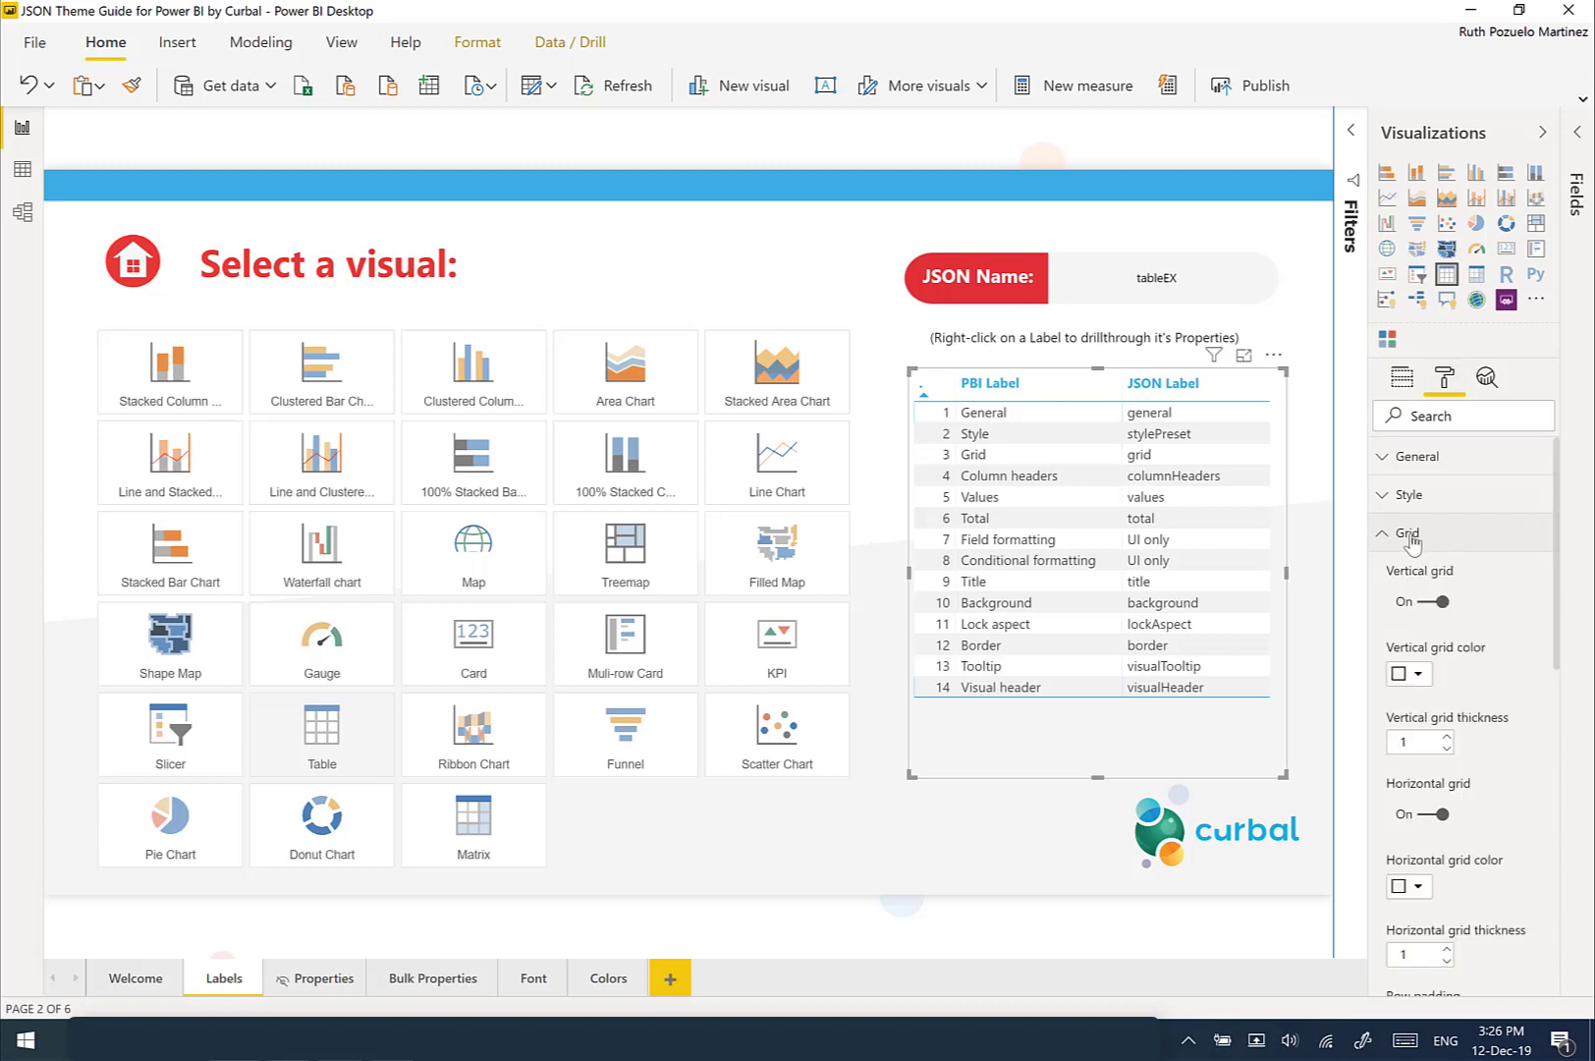
{"action": "right_click", "coordinate": [1018, 457]}
Drill through Grid to the Properties page and select its 11-property table
{"action": "mouse_move", "coordinate": [1106, 538]}
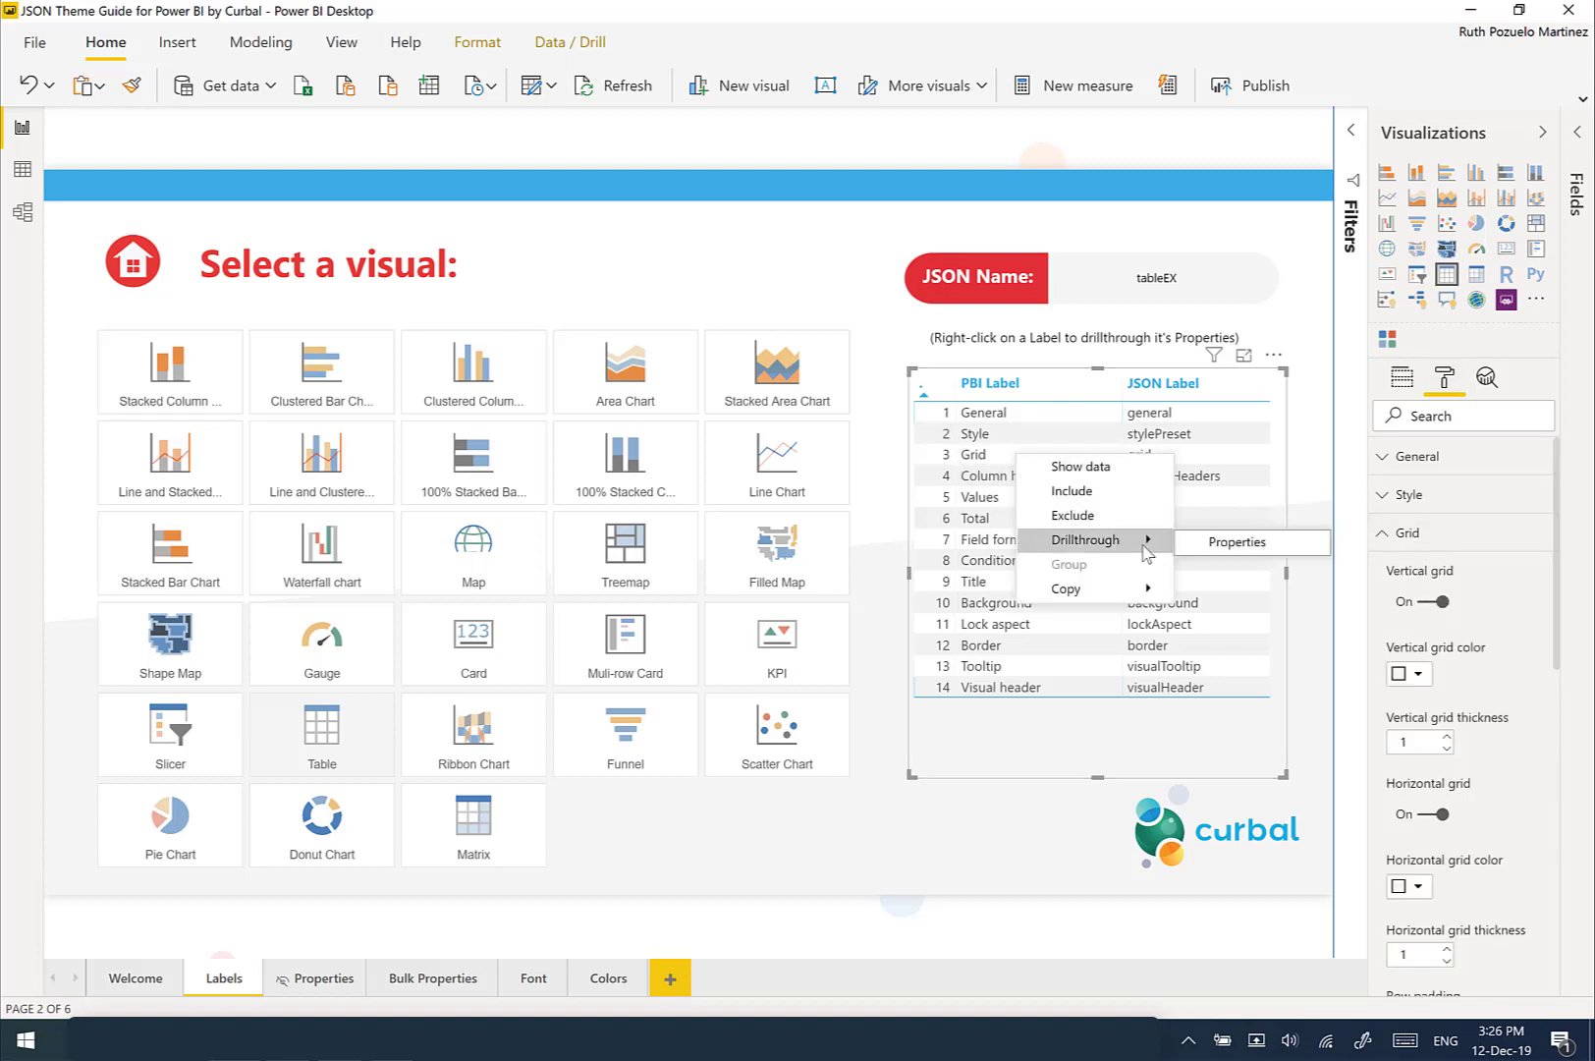
{"action": "left_click", "coordinate": [1218, 543]}
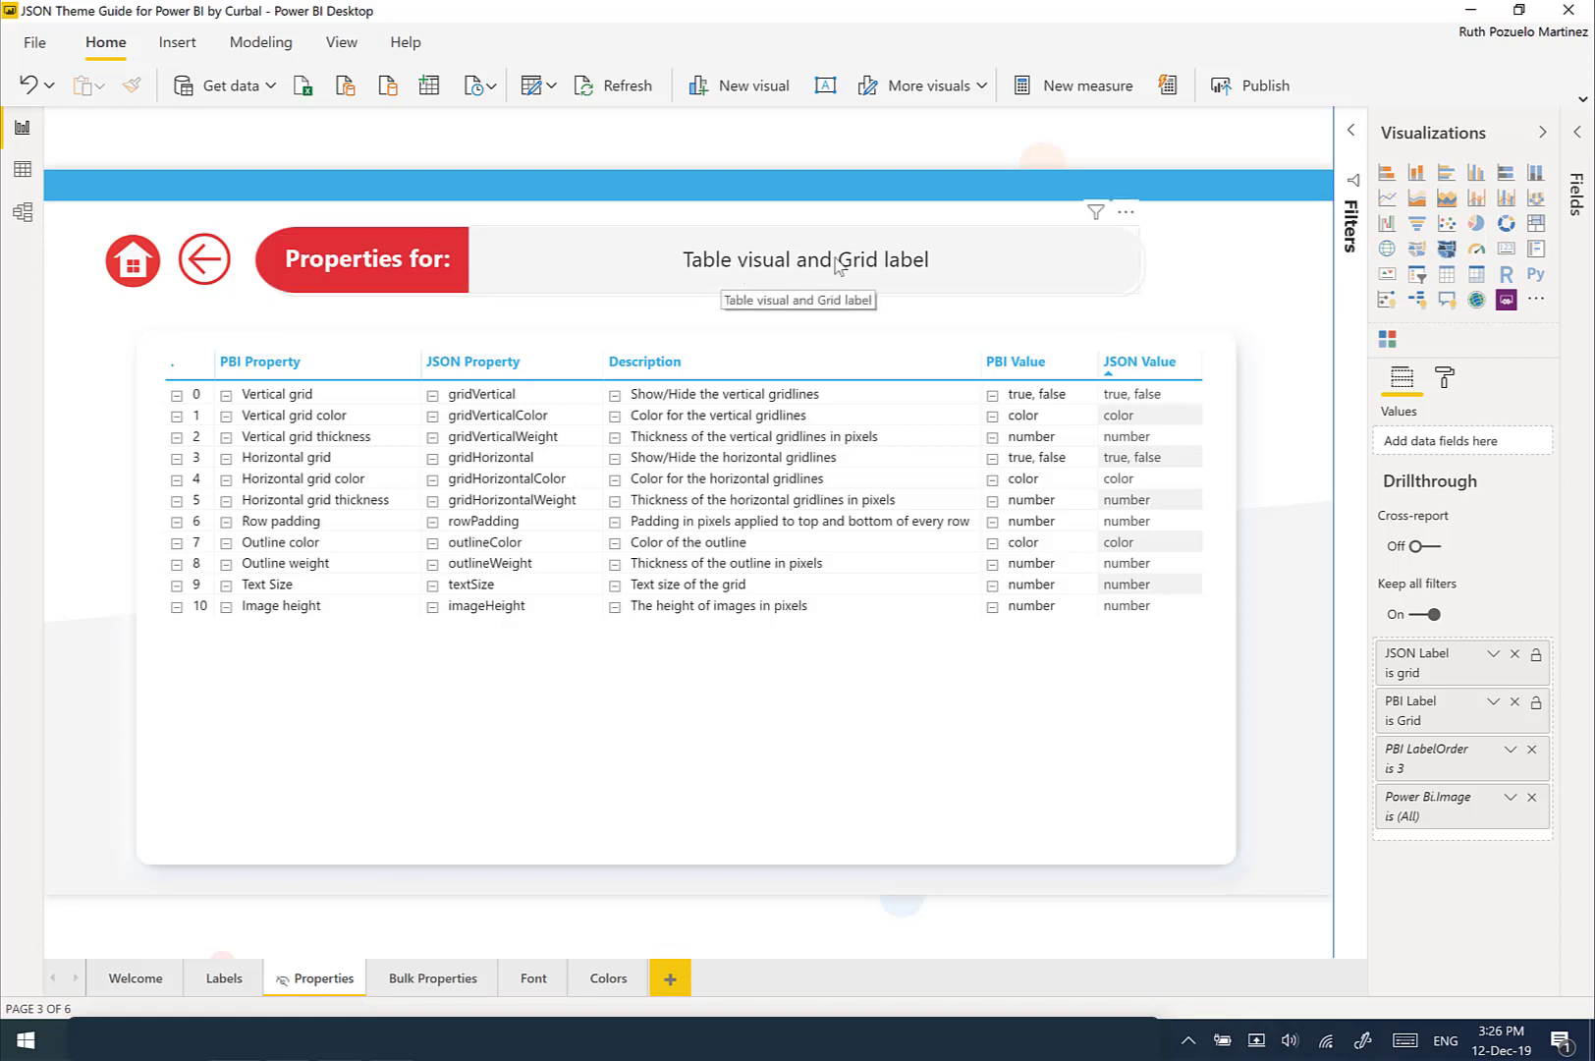
{"action": "left_click", "coordinate": [1214, 394]}
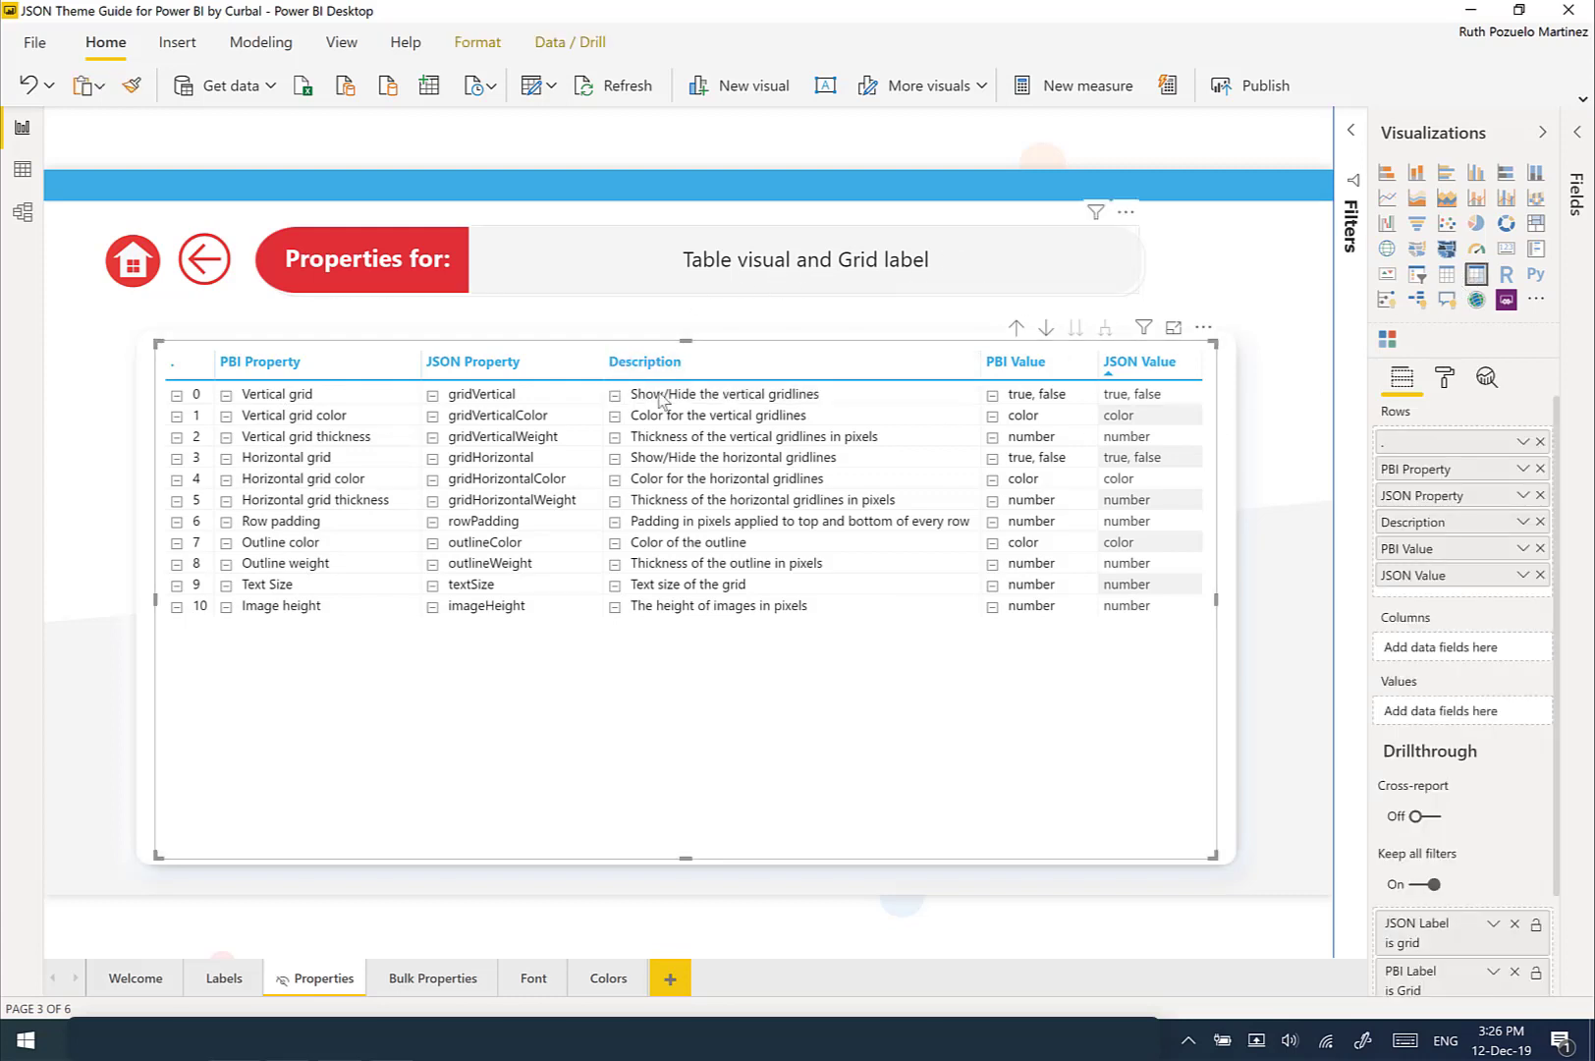
Go back, pick Matrix, and drill through its Grid label to the Properties page
{"action": "left_click", "coordinate": [206, 271], "text": "ctrl"}
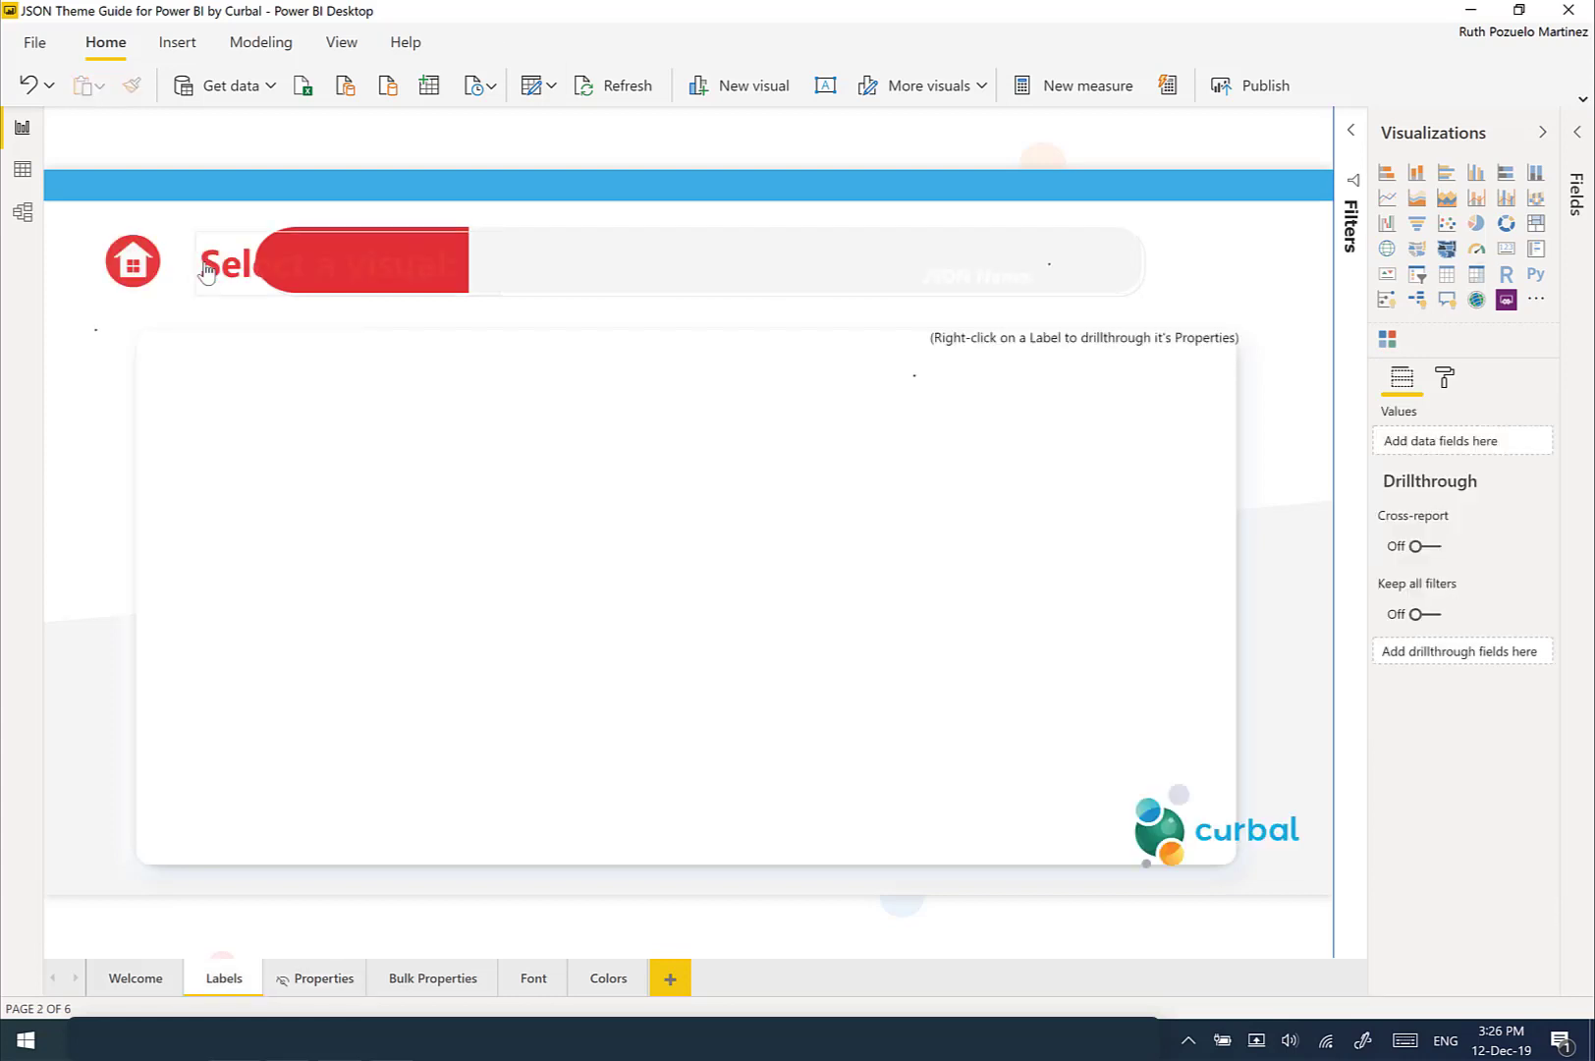
{"action": "left_click", "coordinate": [488, 815]}
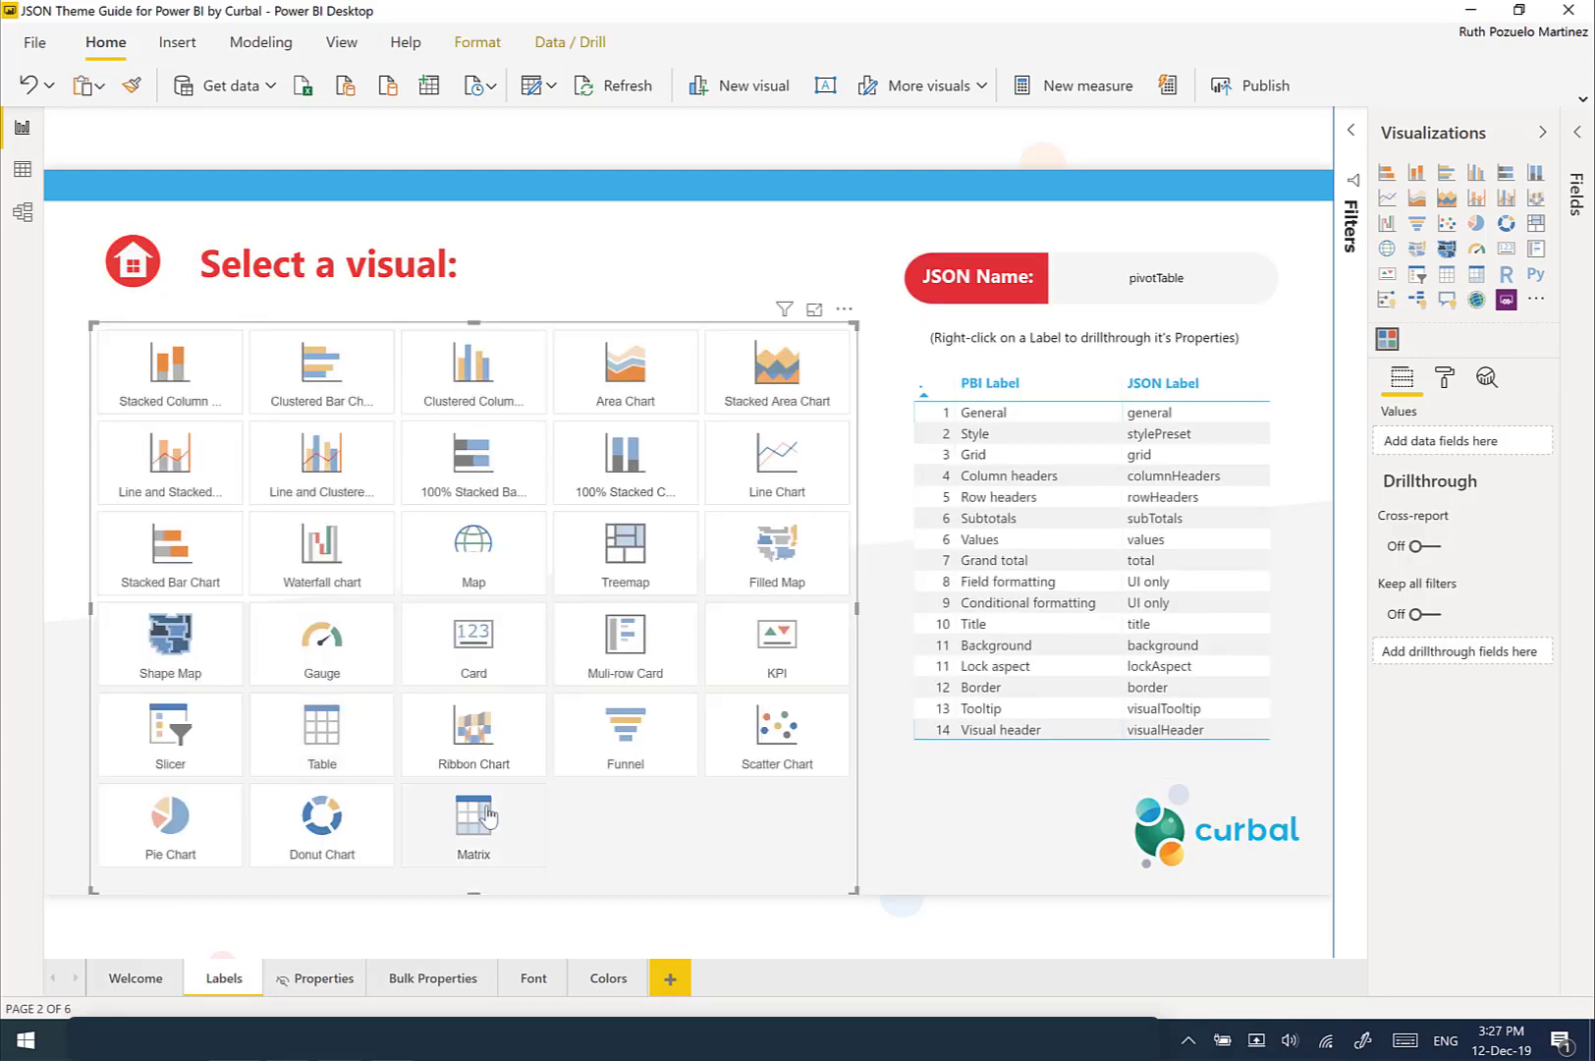
{"action": "right_click", "coordinate": [1002, 465]}
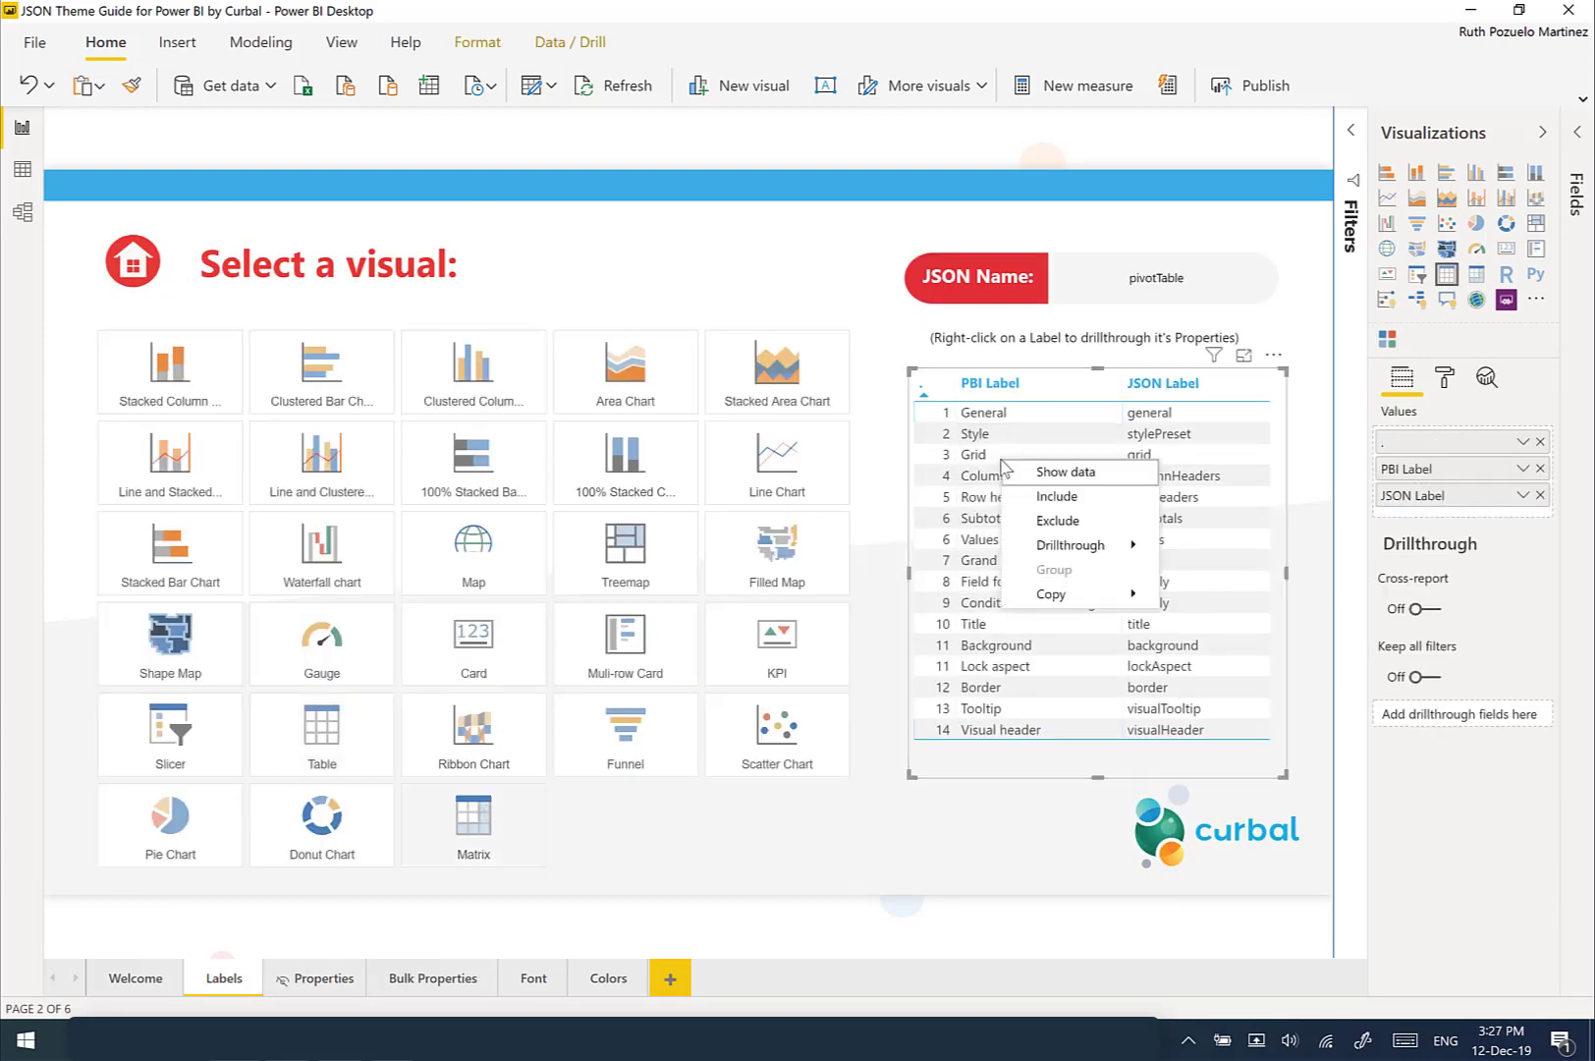
{"action": "mouse_move", "coordinate": [1121, 541]}
{"action": "left_click", "coordinate": [1221, 550]}
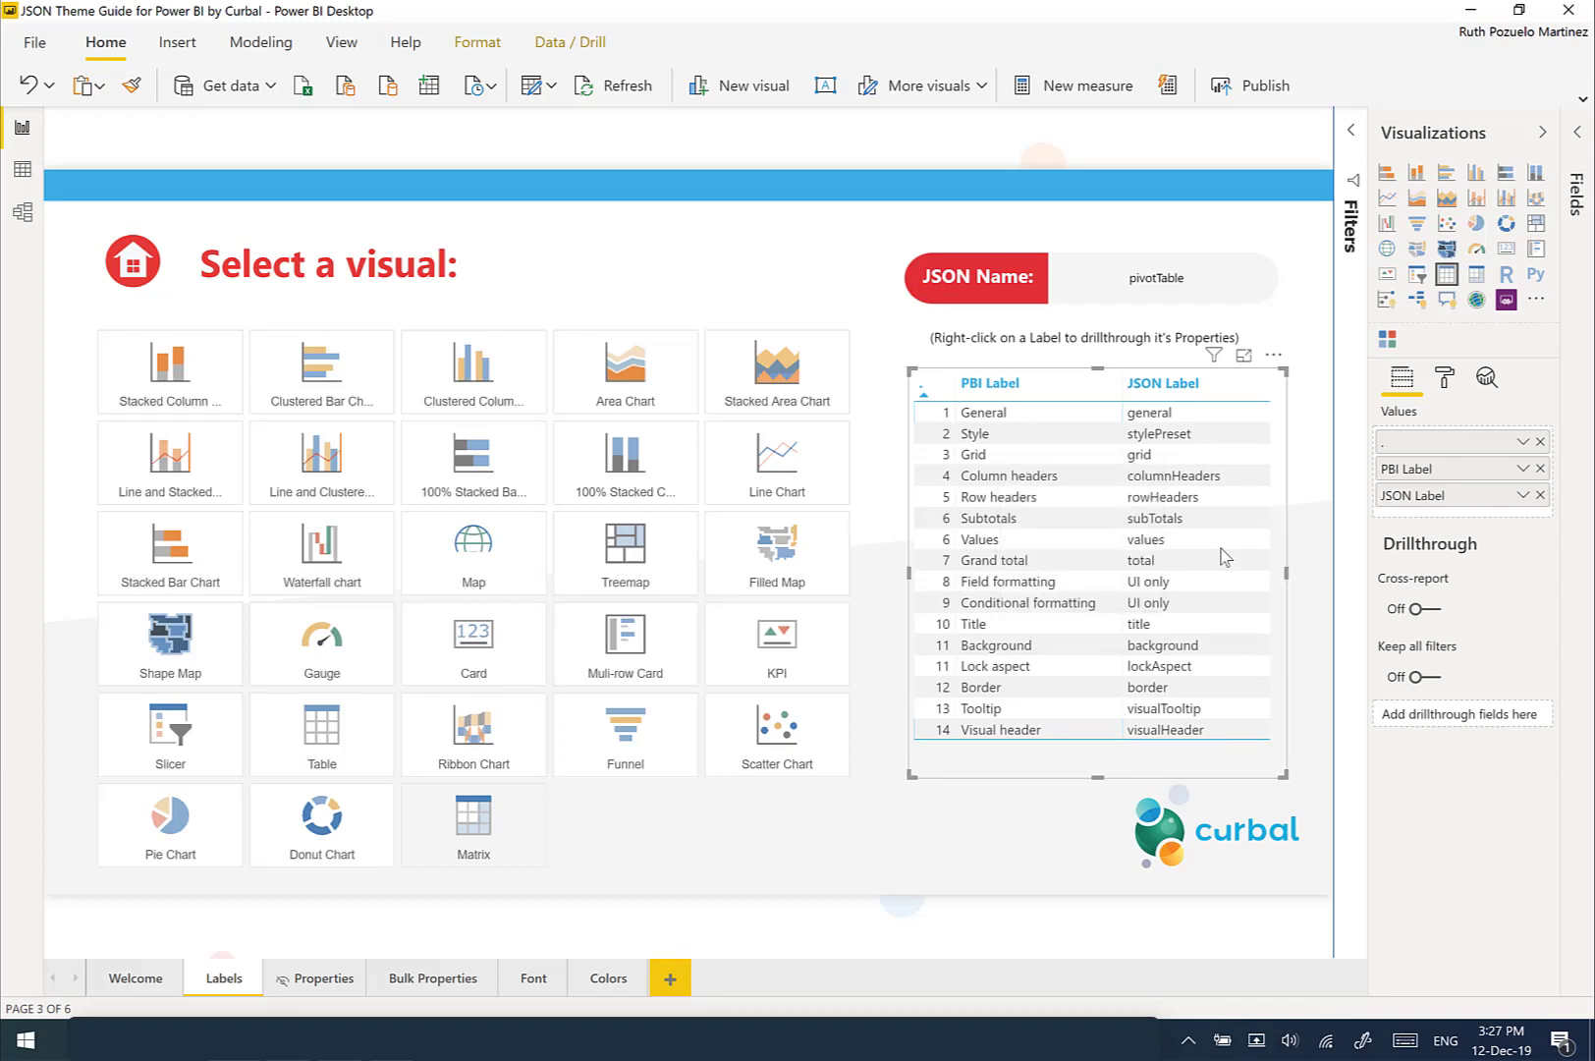
{"action": "left_click", "coordinate": [1211, 455]}
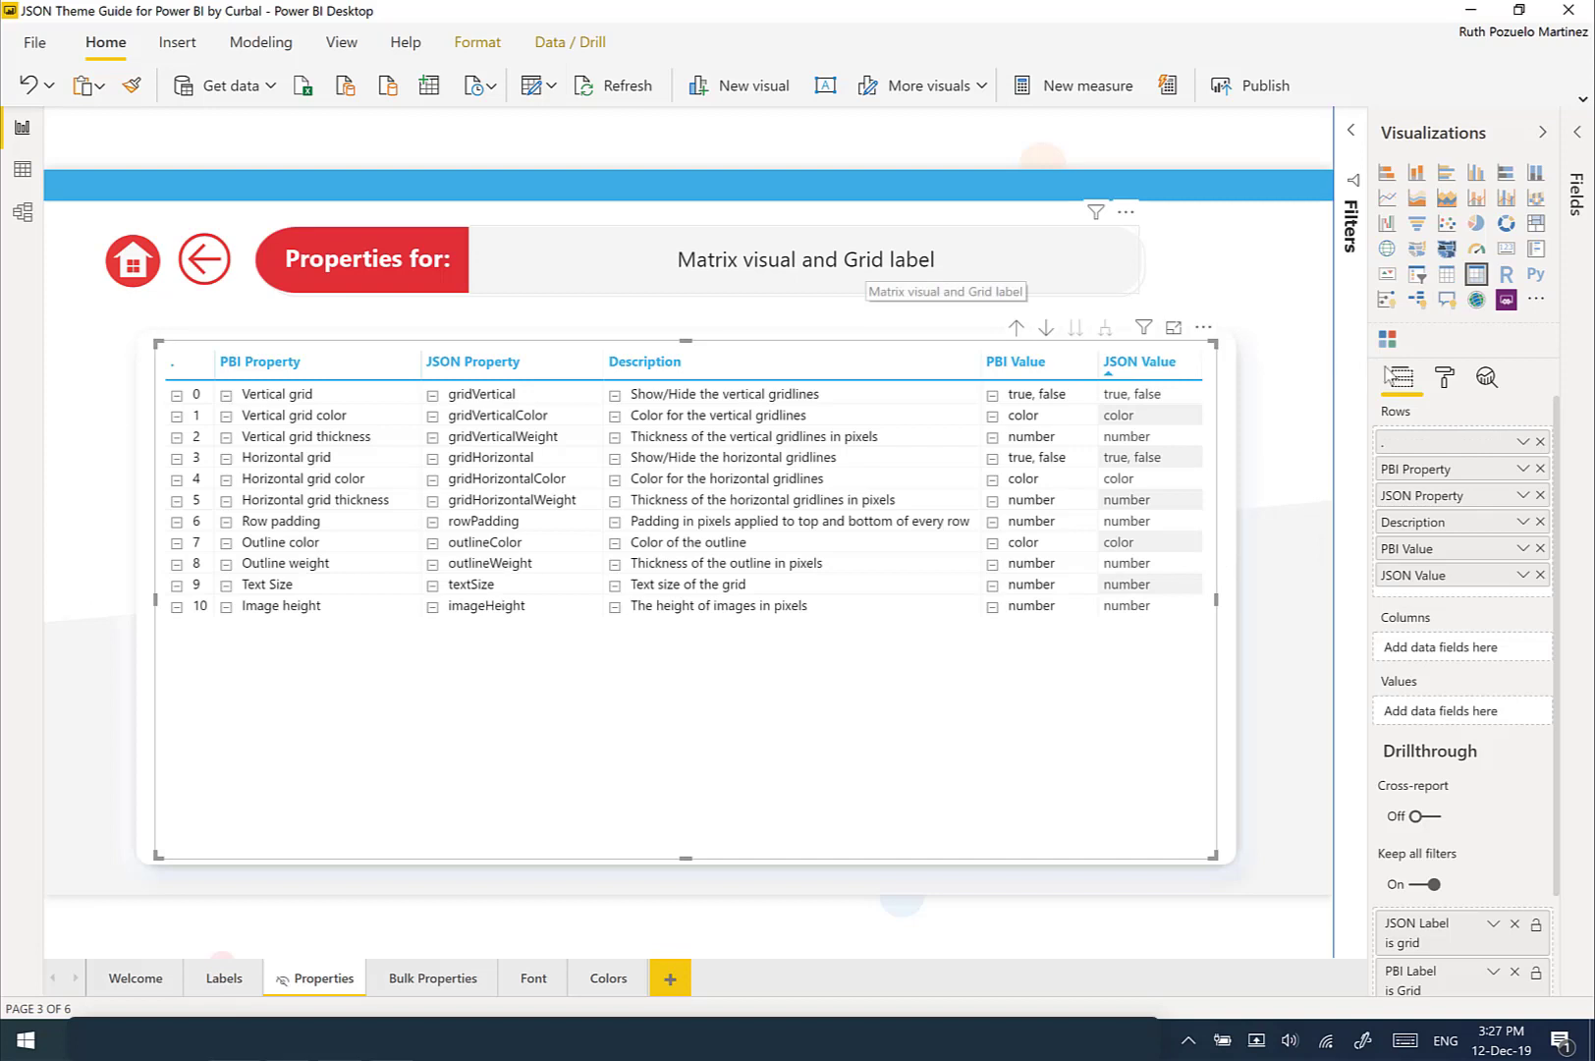
Expand and scroll through the properties matrix's Grid formatting options
{"action": "left_click", "coordinate": [1444, 379]}
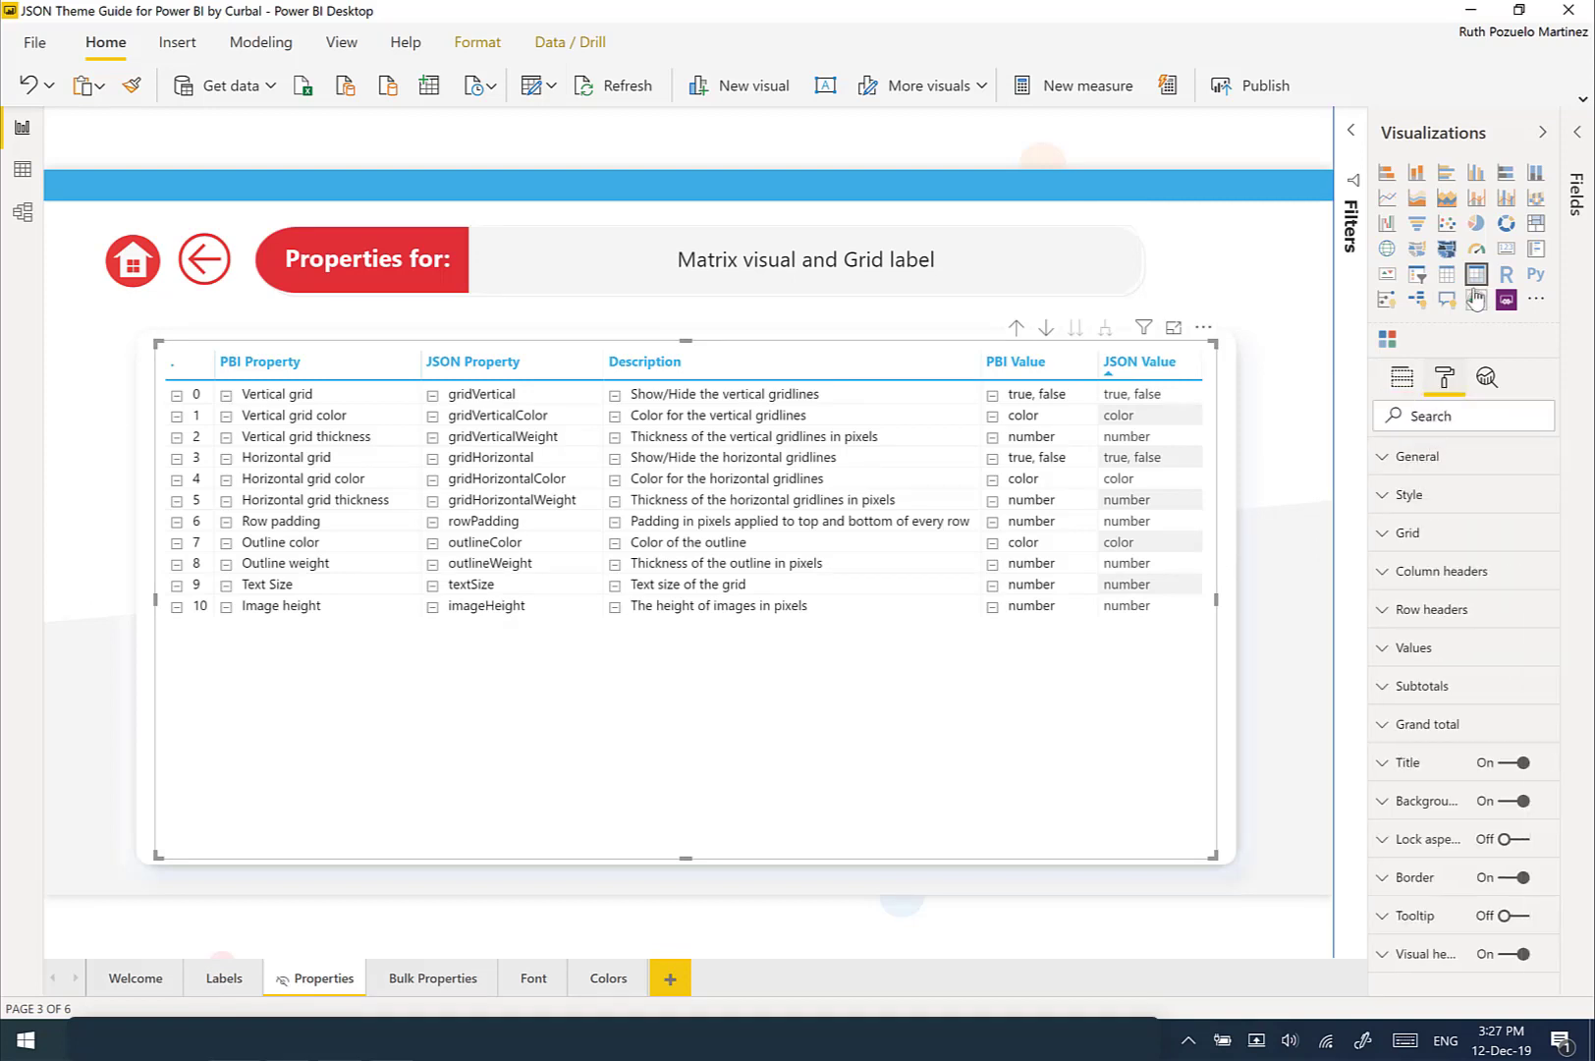
{"action": "left_click", "coordinate": [1425, 534]}
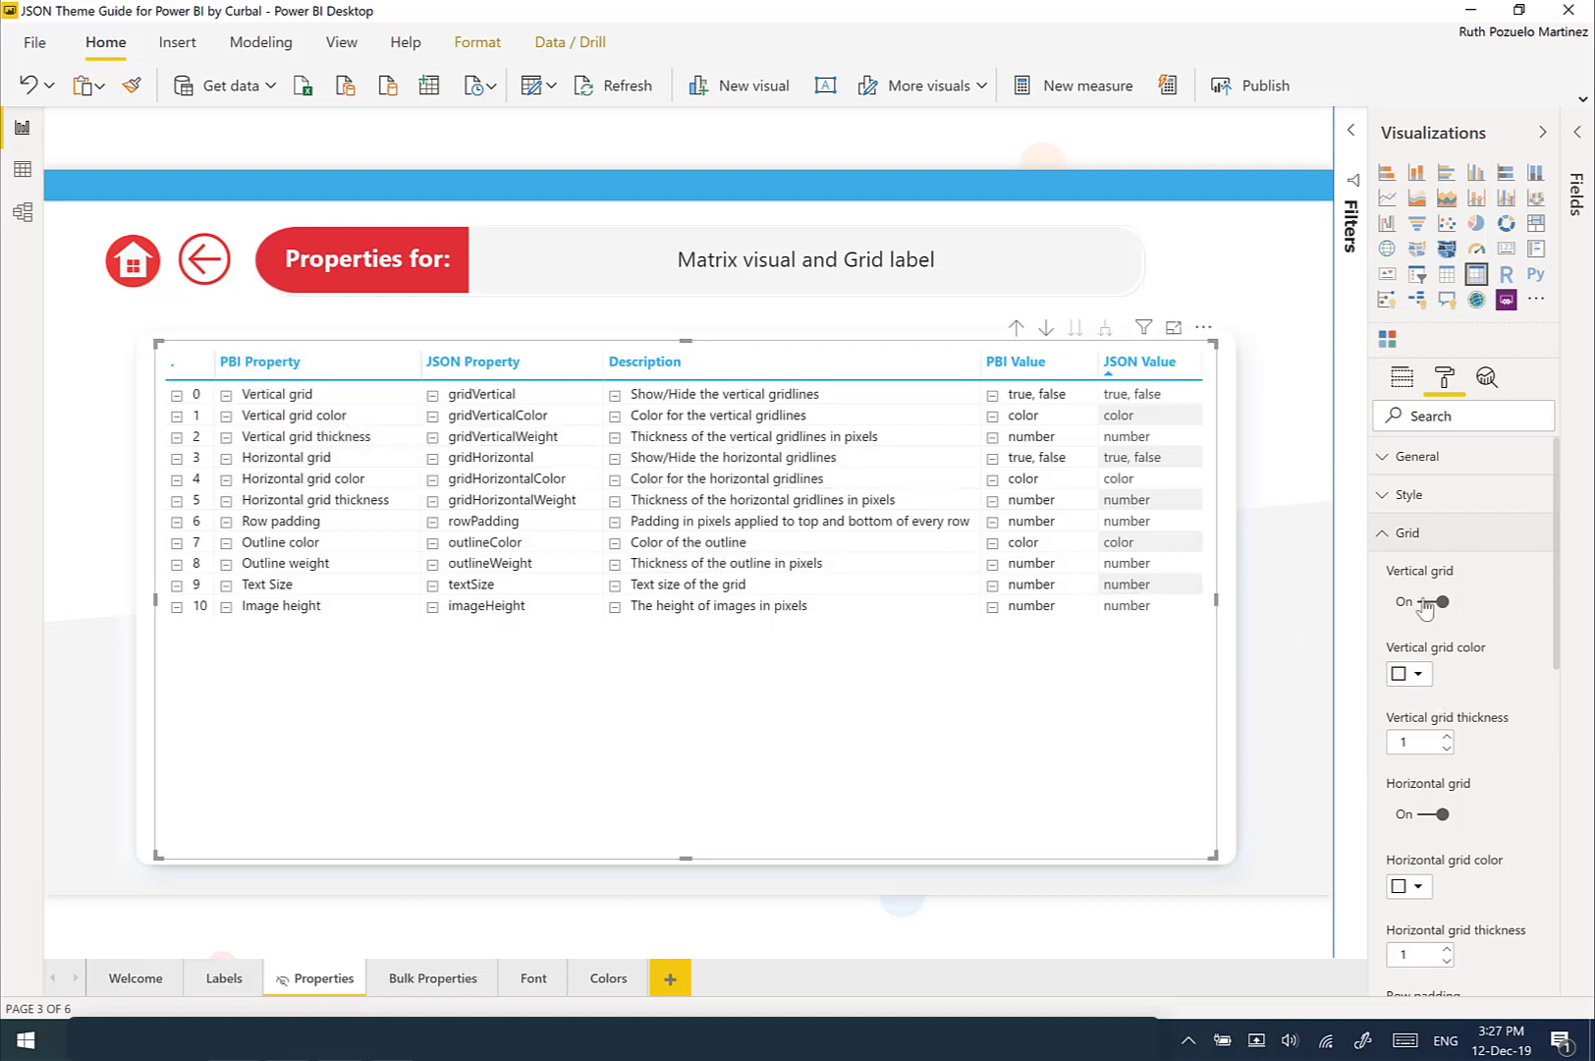
{"action": "scroll", "coordinate": [1481, 805], "scroll_direction": "down", "scroll_amount": 2}
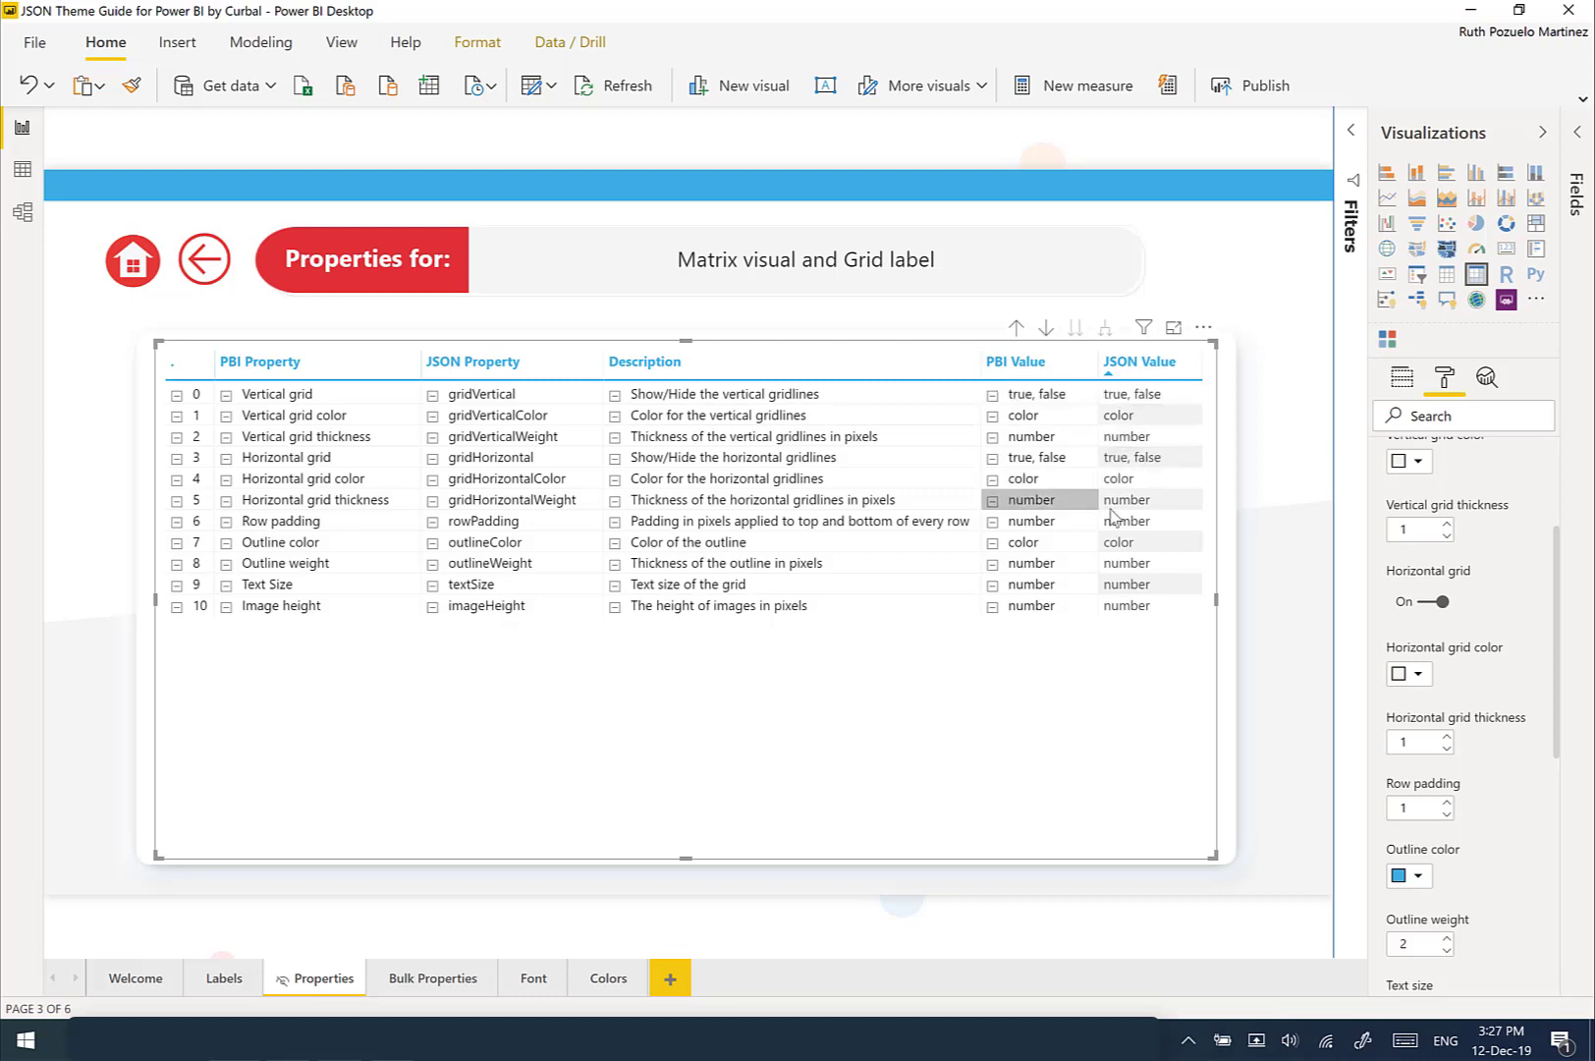
{"action": "scroll", "coordinate": [1473, 565], "scroll_direction": "up", "scroll_amount": 4}
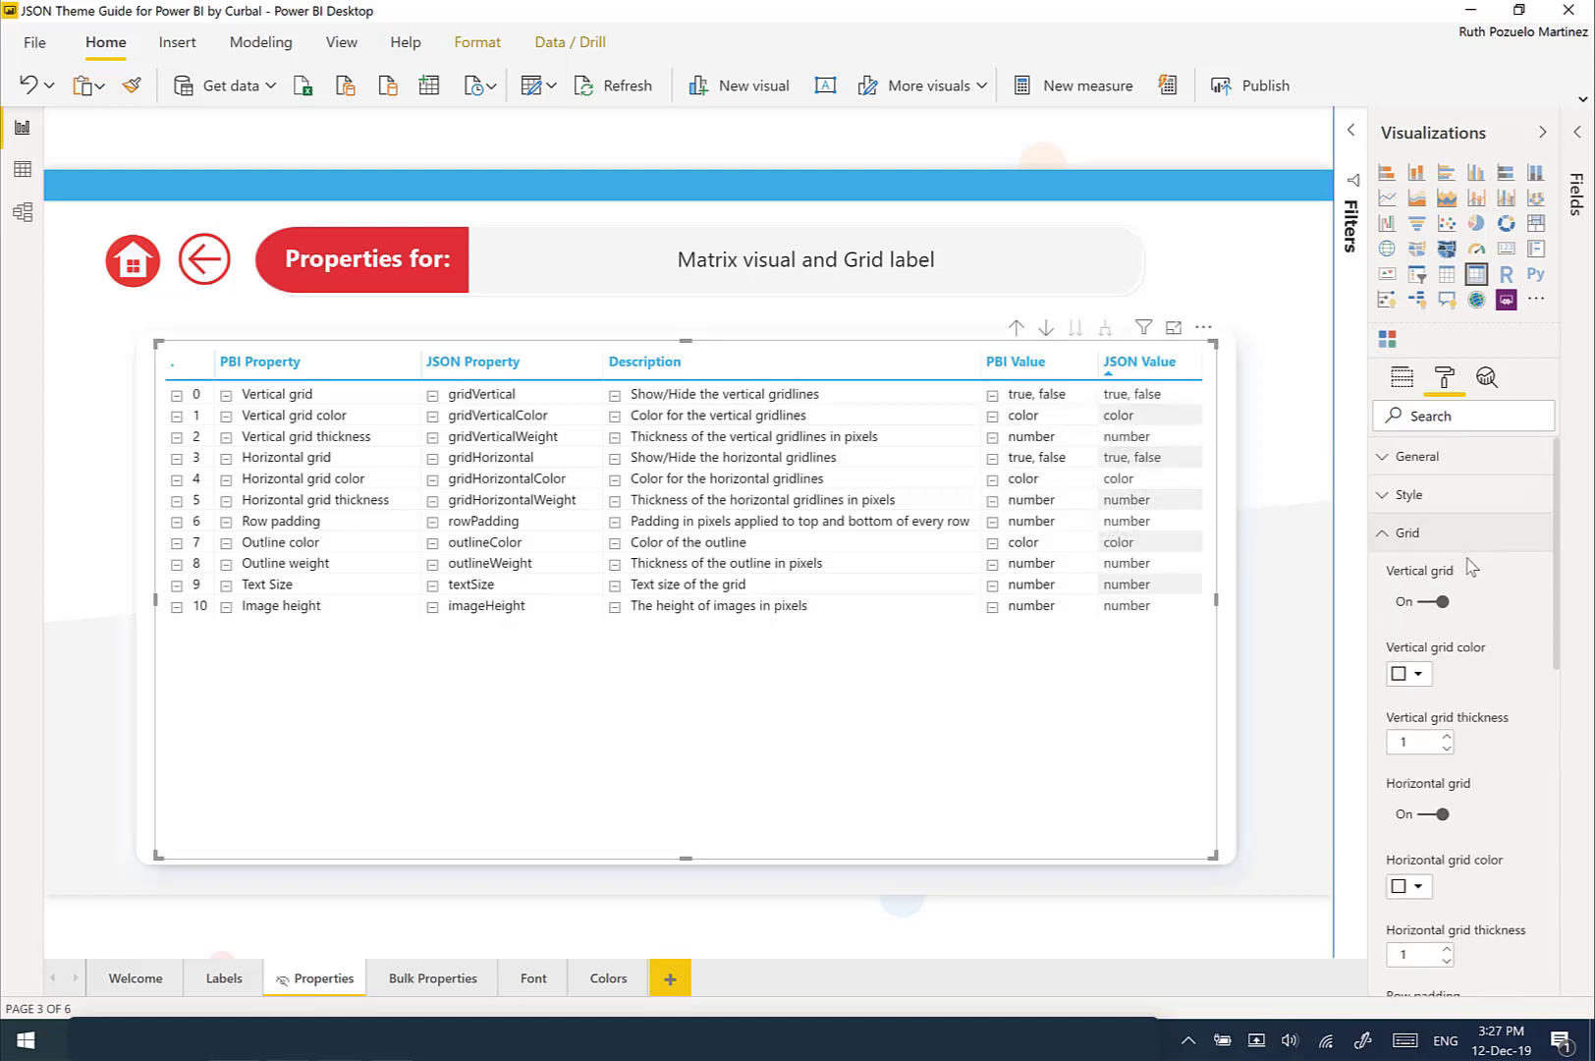
Check the Style list and Column headers options, then return to the Labels page
{"action": "left_click", "coordinate": [1467, 497]}
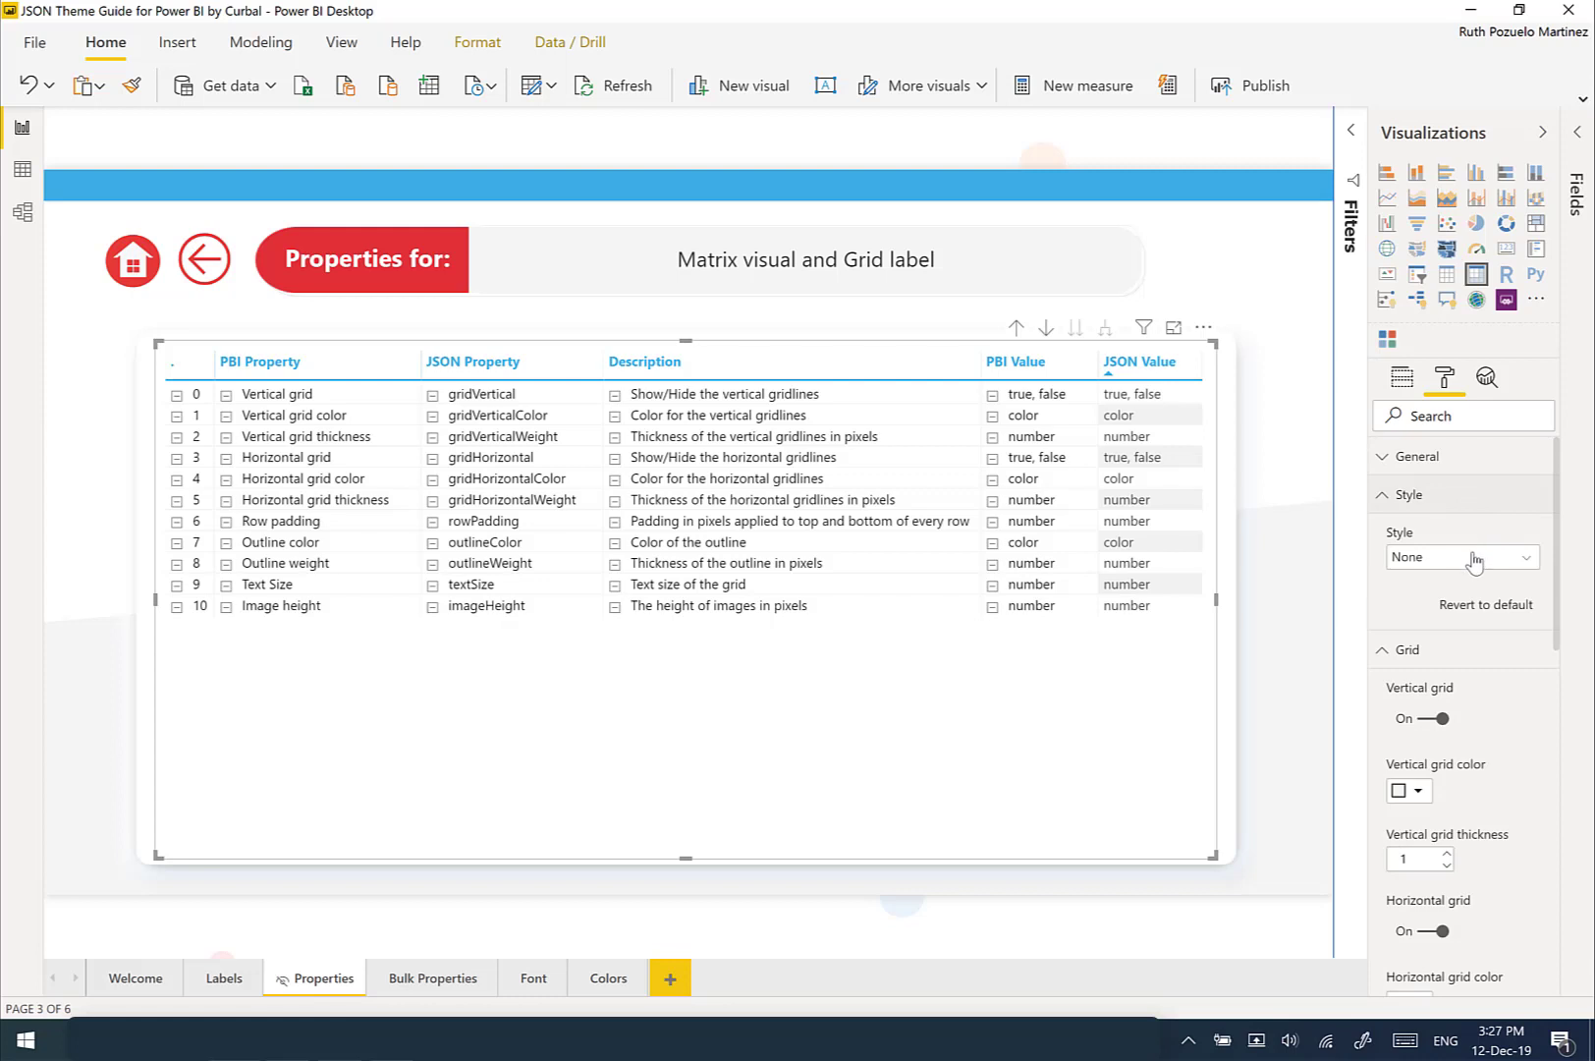
{"action": "left_click", "coordinate": [1474, 559]}
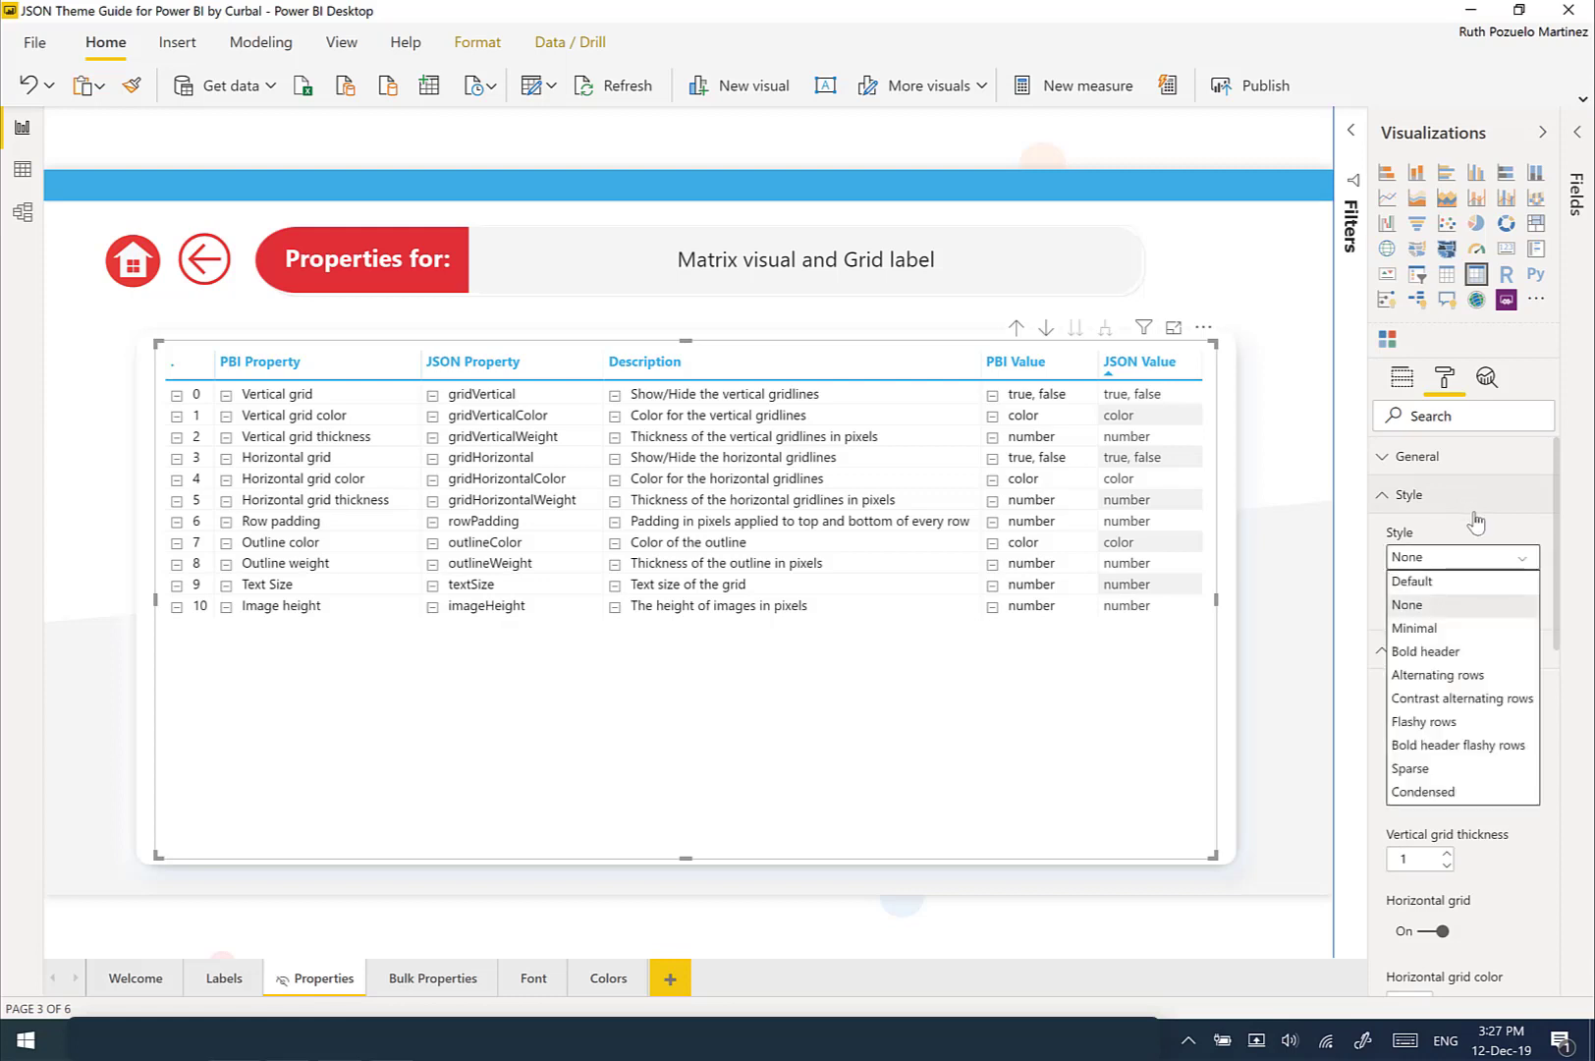
{"action": "left_click", "coordinate": [1468, 497]}
{"action": "left_click", "coordinate": [1459, 538]}
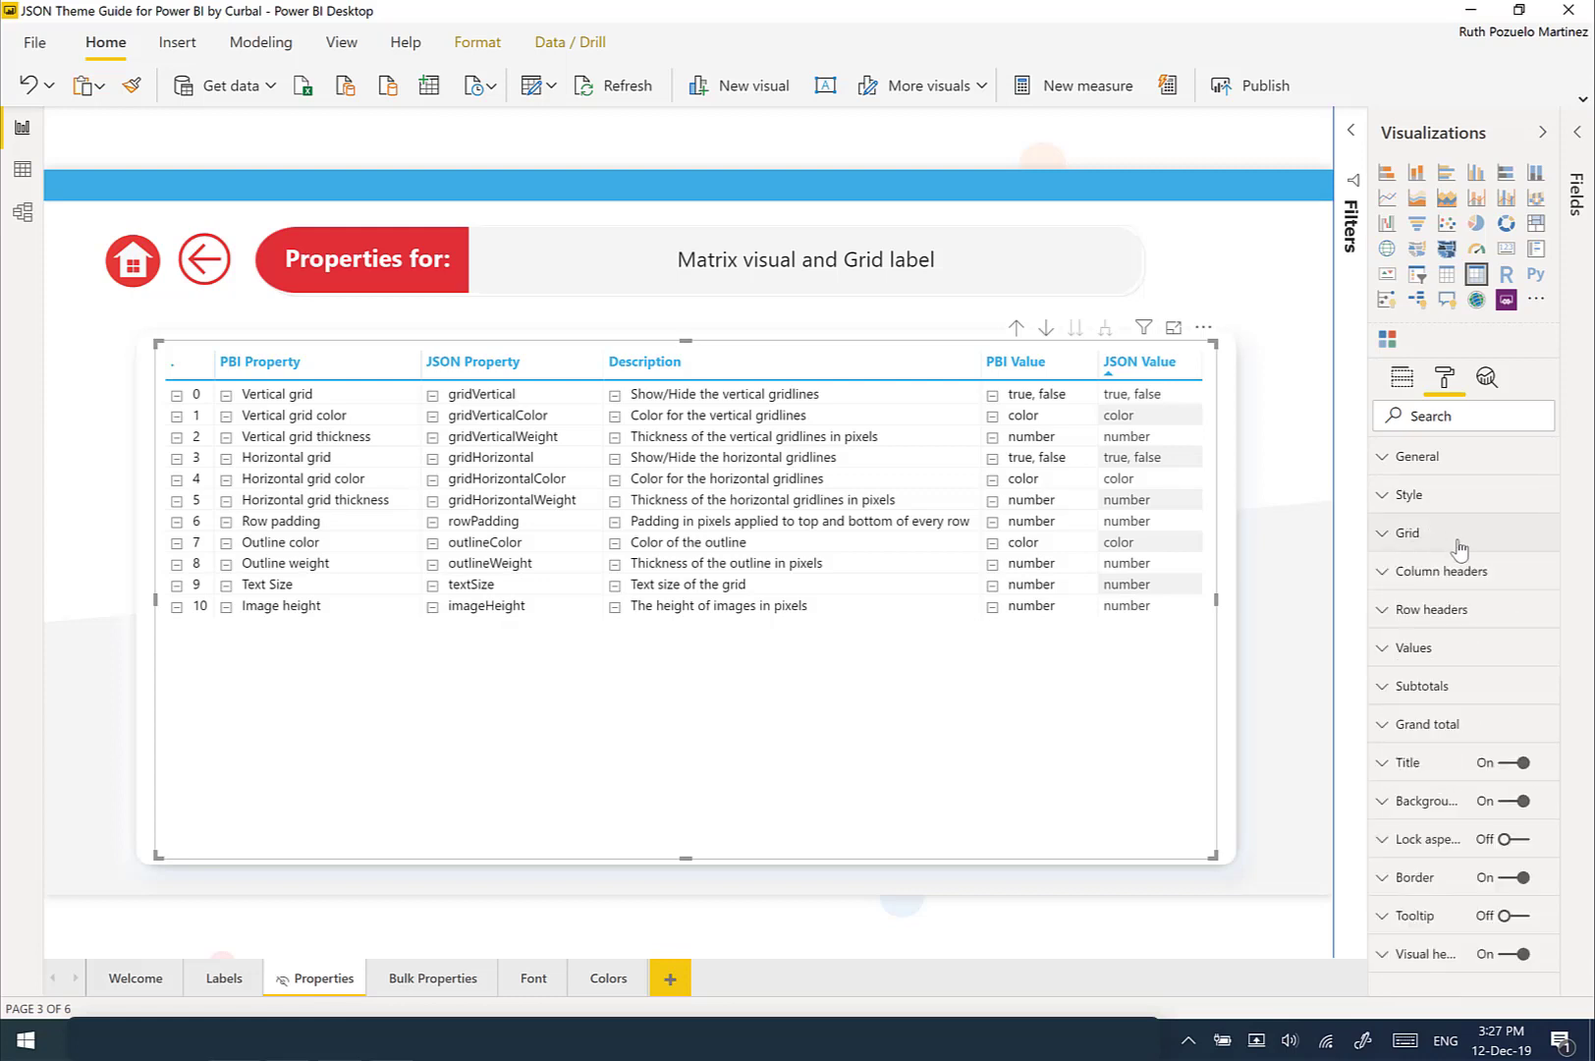
{"action": "left_click", "coordinate": [1473, 580]}
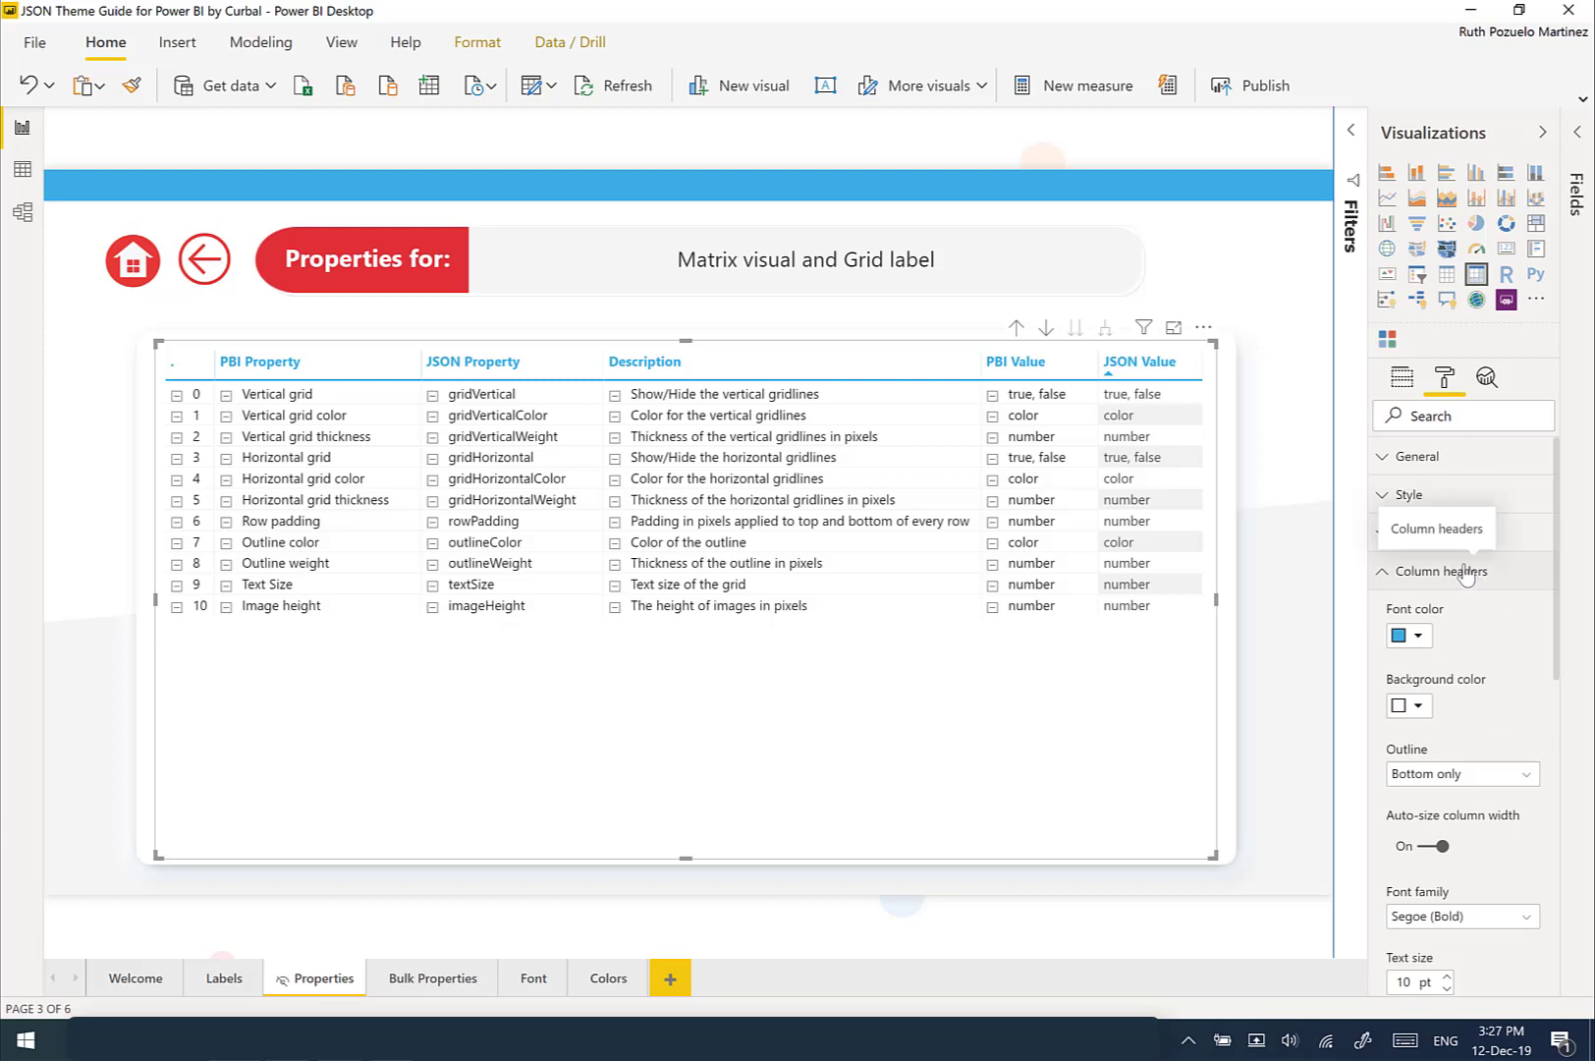
{"action": "left_click", "coordinate": [201, 260], "text": "ctrl"}
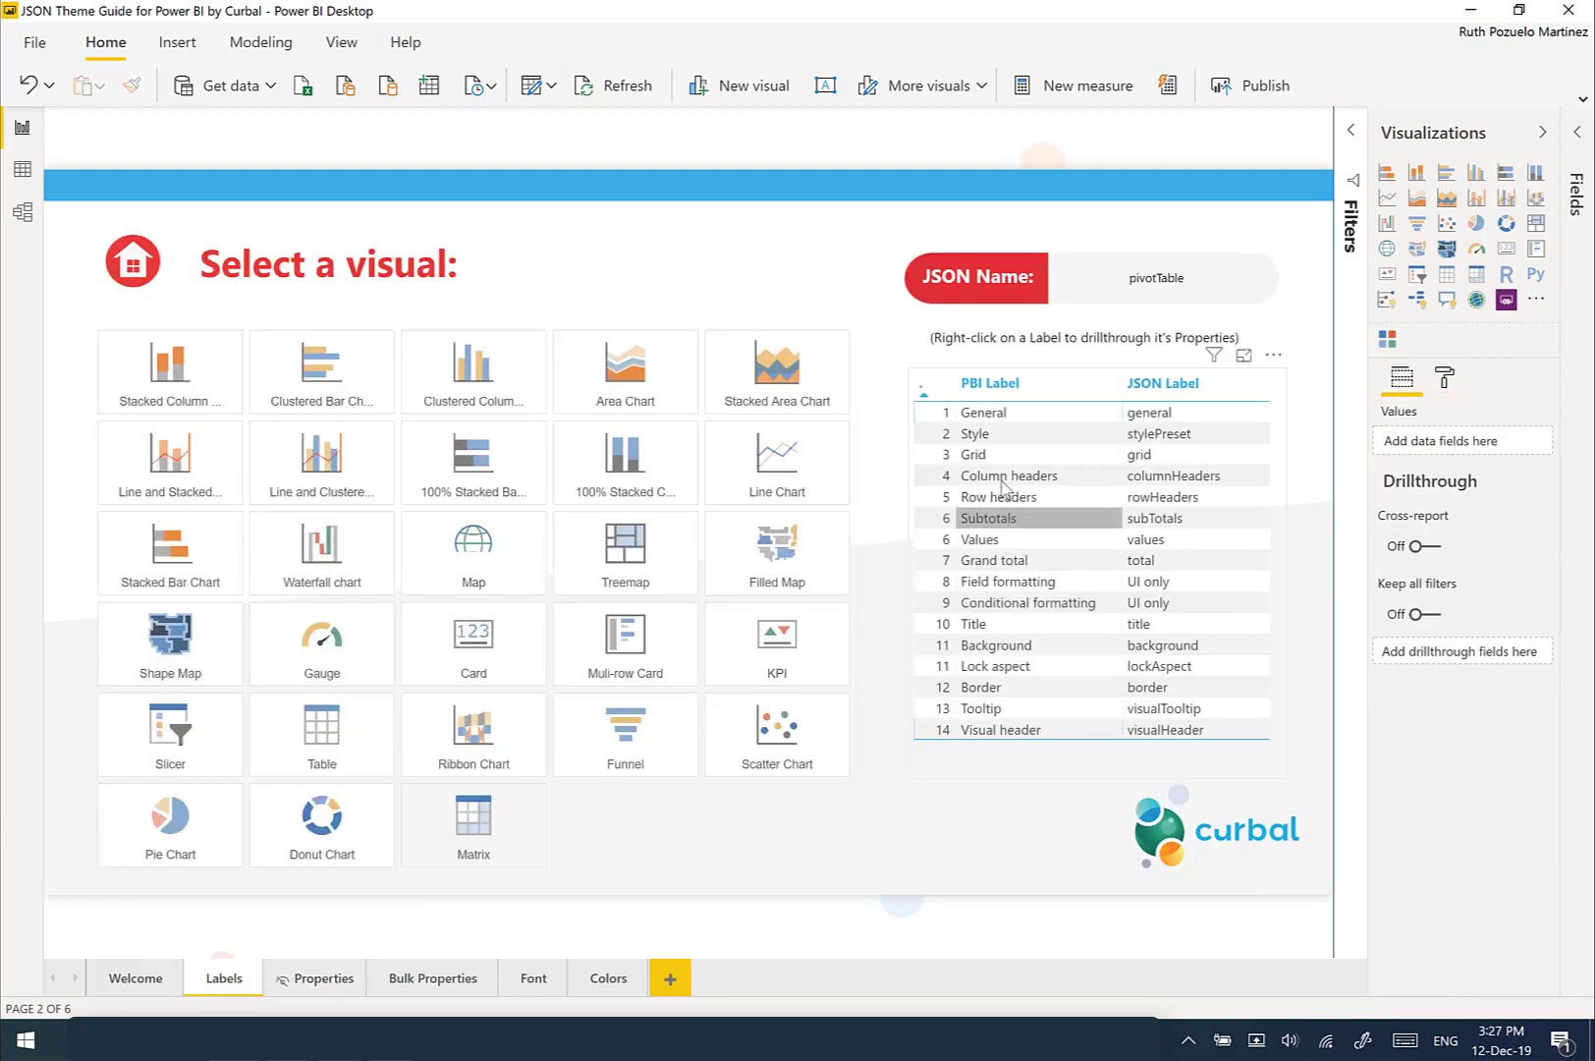
Drill through Column headers to its Properties page, deleting an accidentally added empty matrix
{"action": "right_click", "coordinate": [1049, 478]}
{"action": "mouse_move", "coordinate": [1129, 559]}
{"action": "left_click", "coordinate": [1267, 563]}
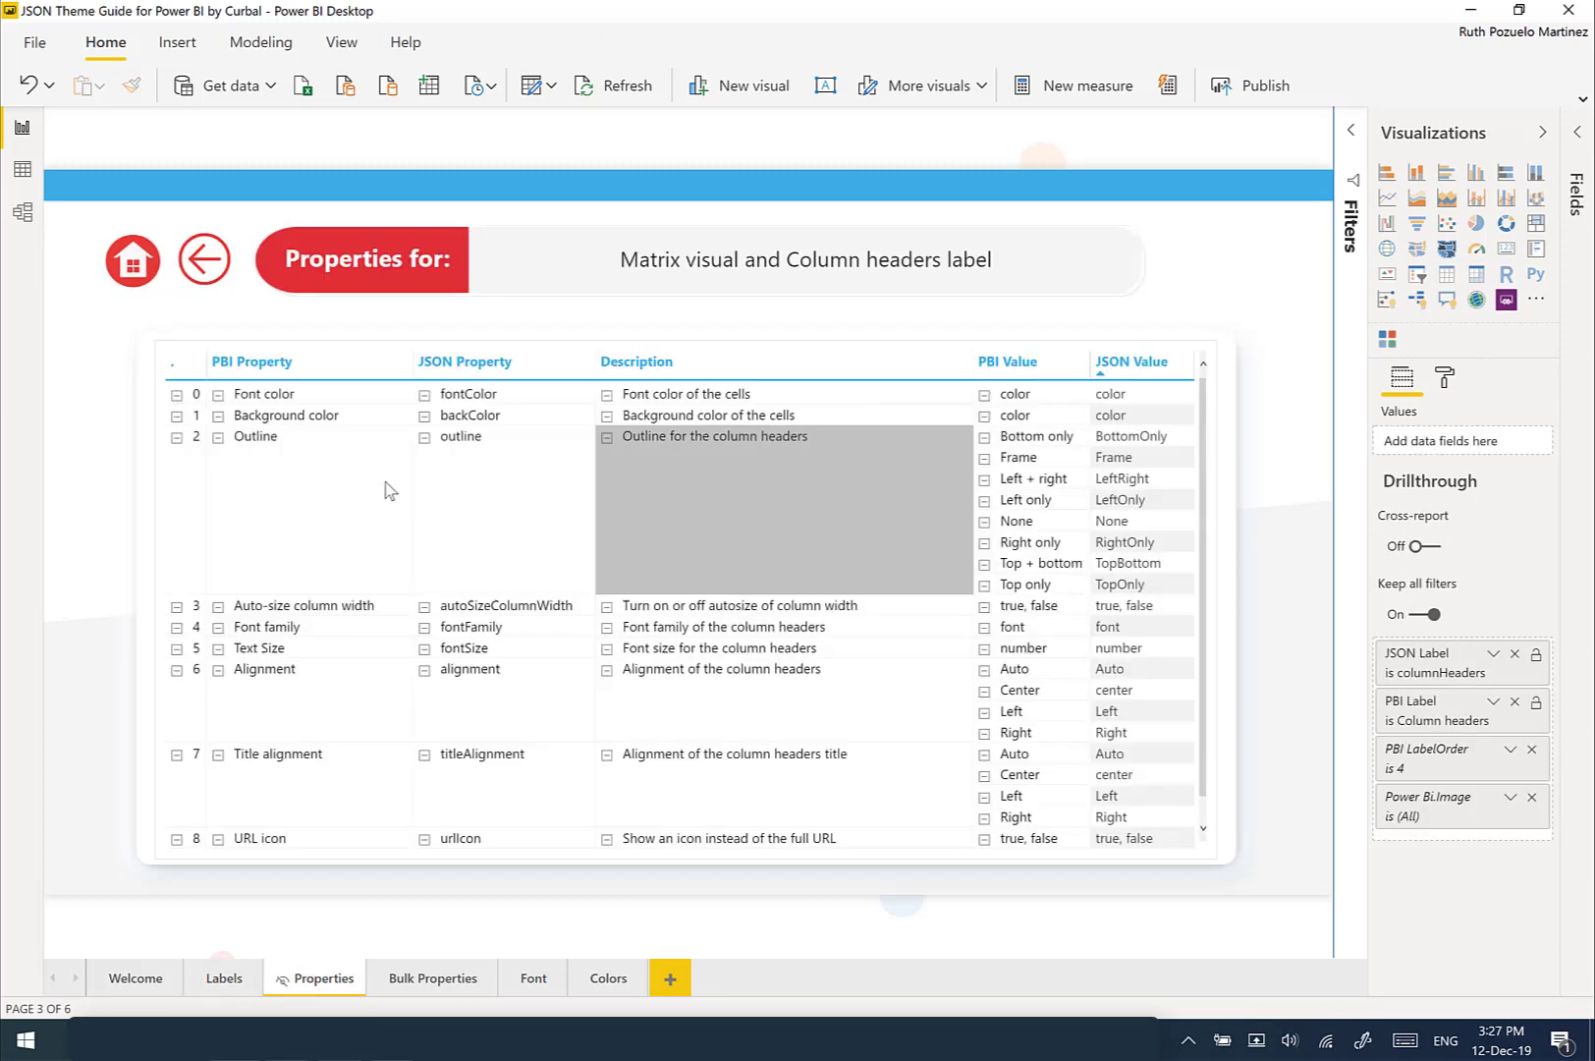
{"action": "left_click", "coordinate": [1444, 378]}
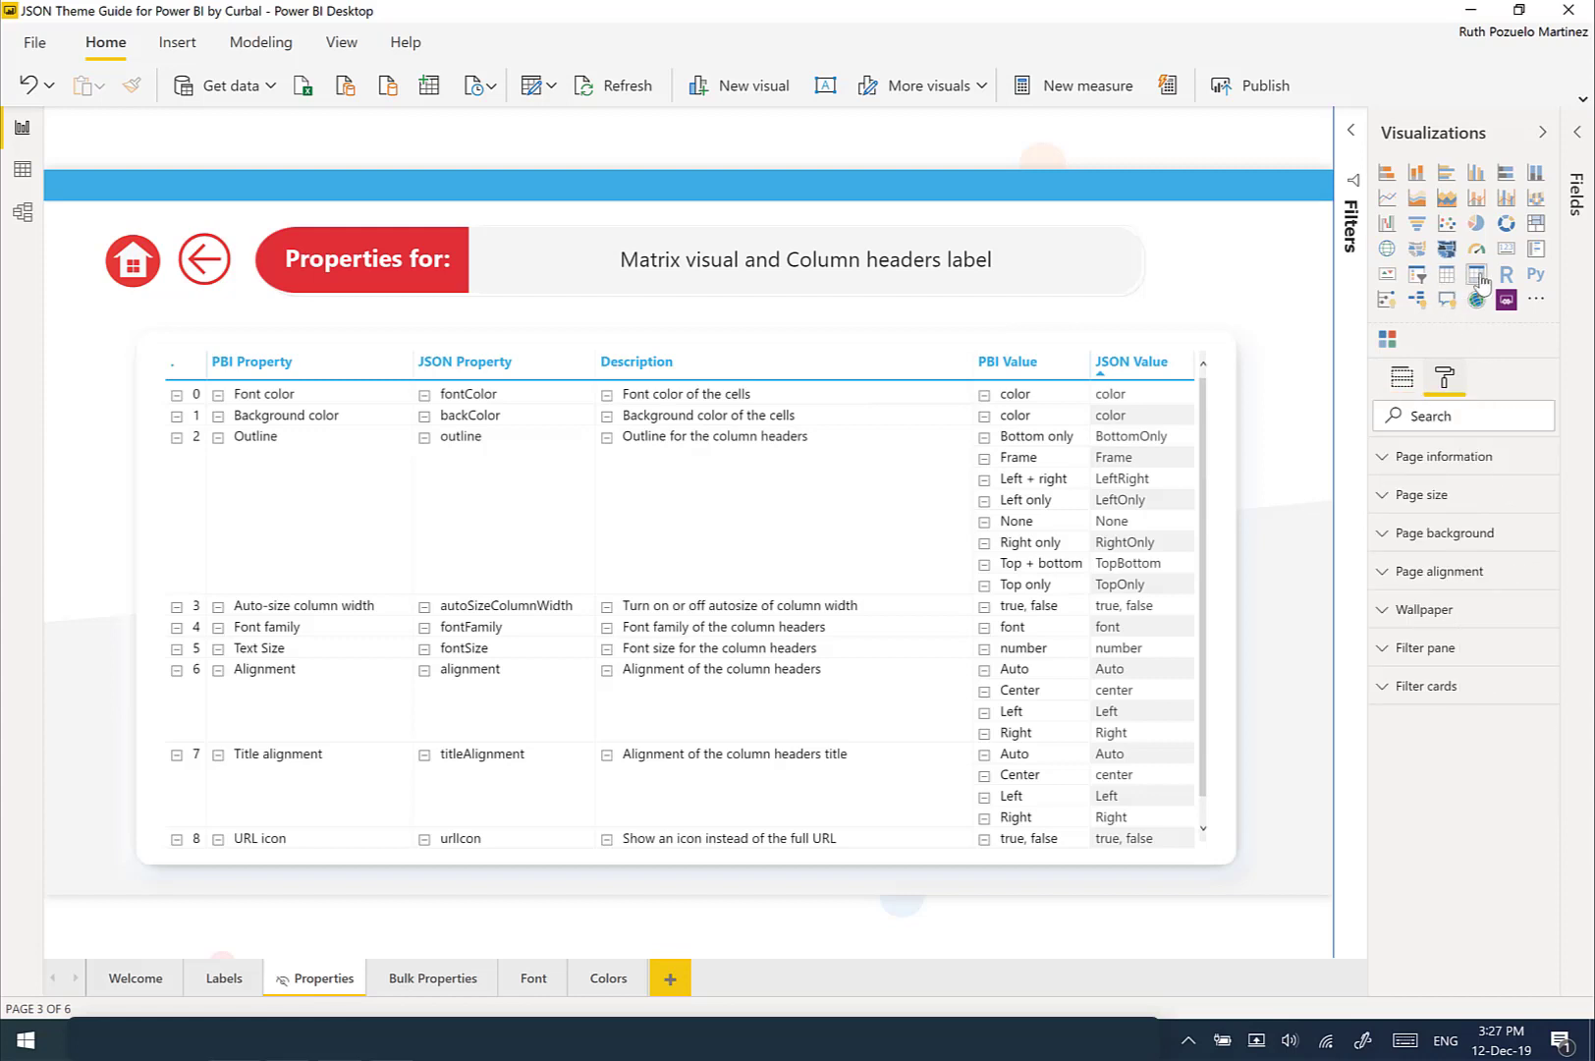
{"action": "left_click", "coordinate": [1482, 283]}
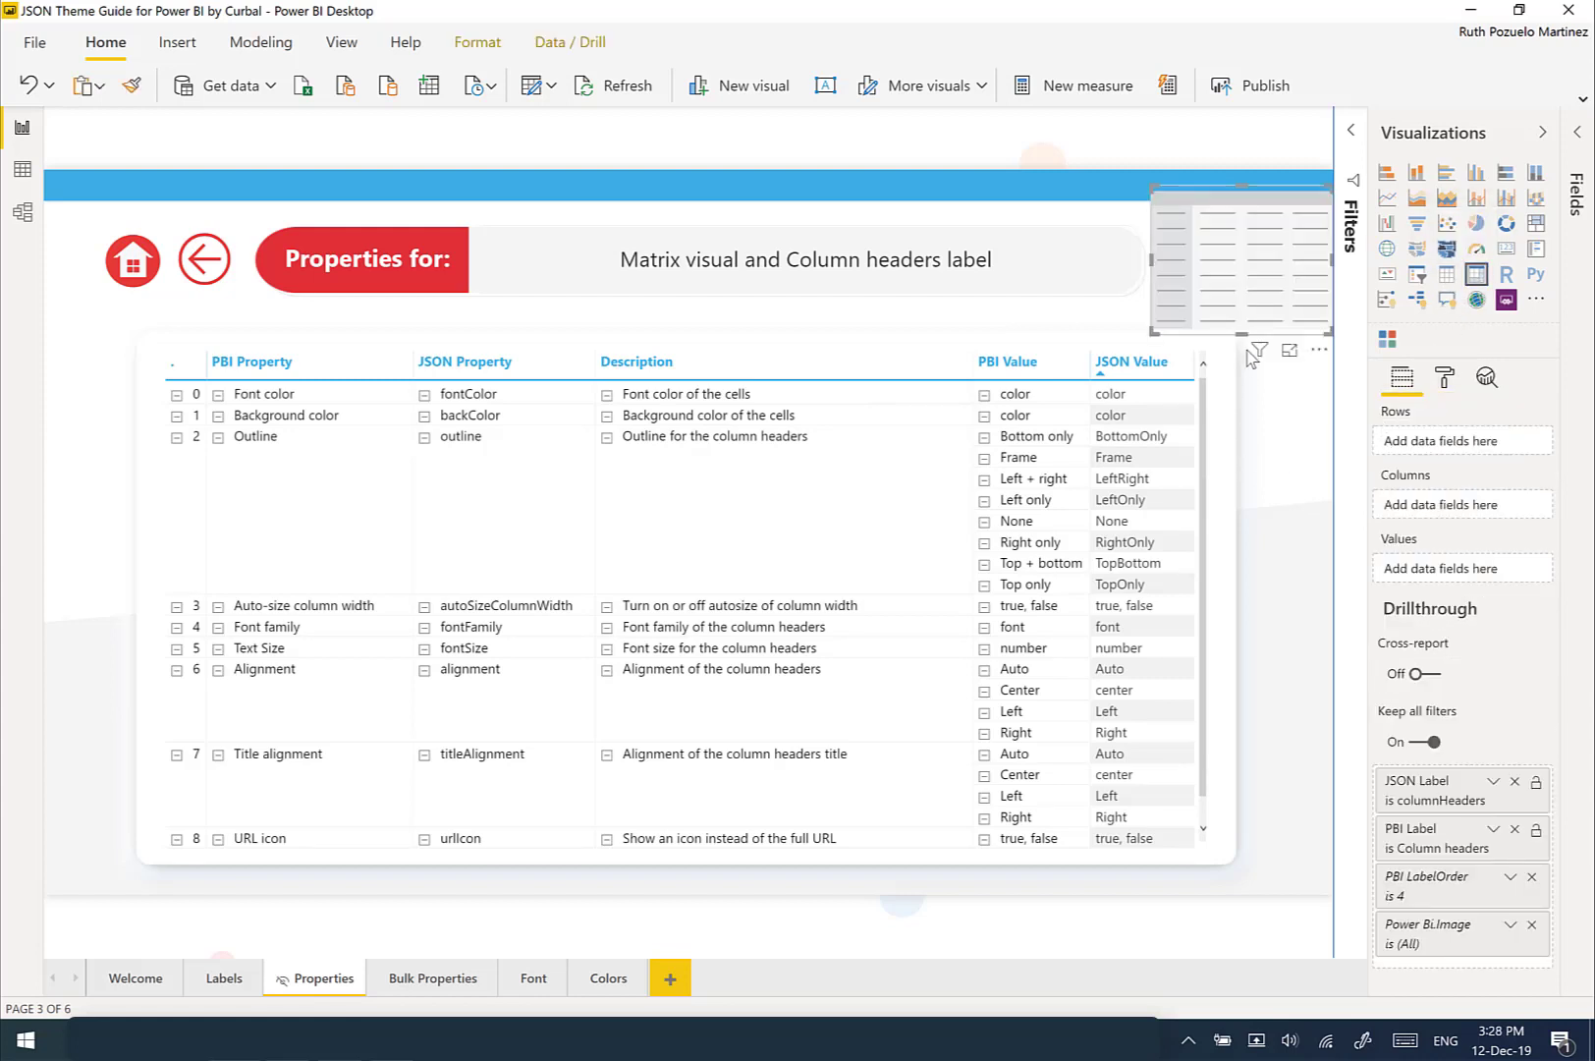
{"action": "key", "text": "Delete"}
Review the matrix's Column headers outline choices unchanged, then return to the Welcome page
{"action": "left_click", "coordinate": [1210, 430]}
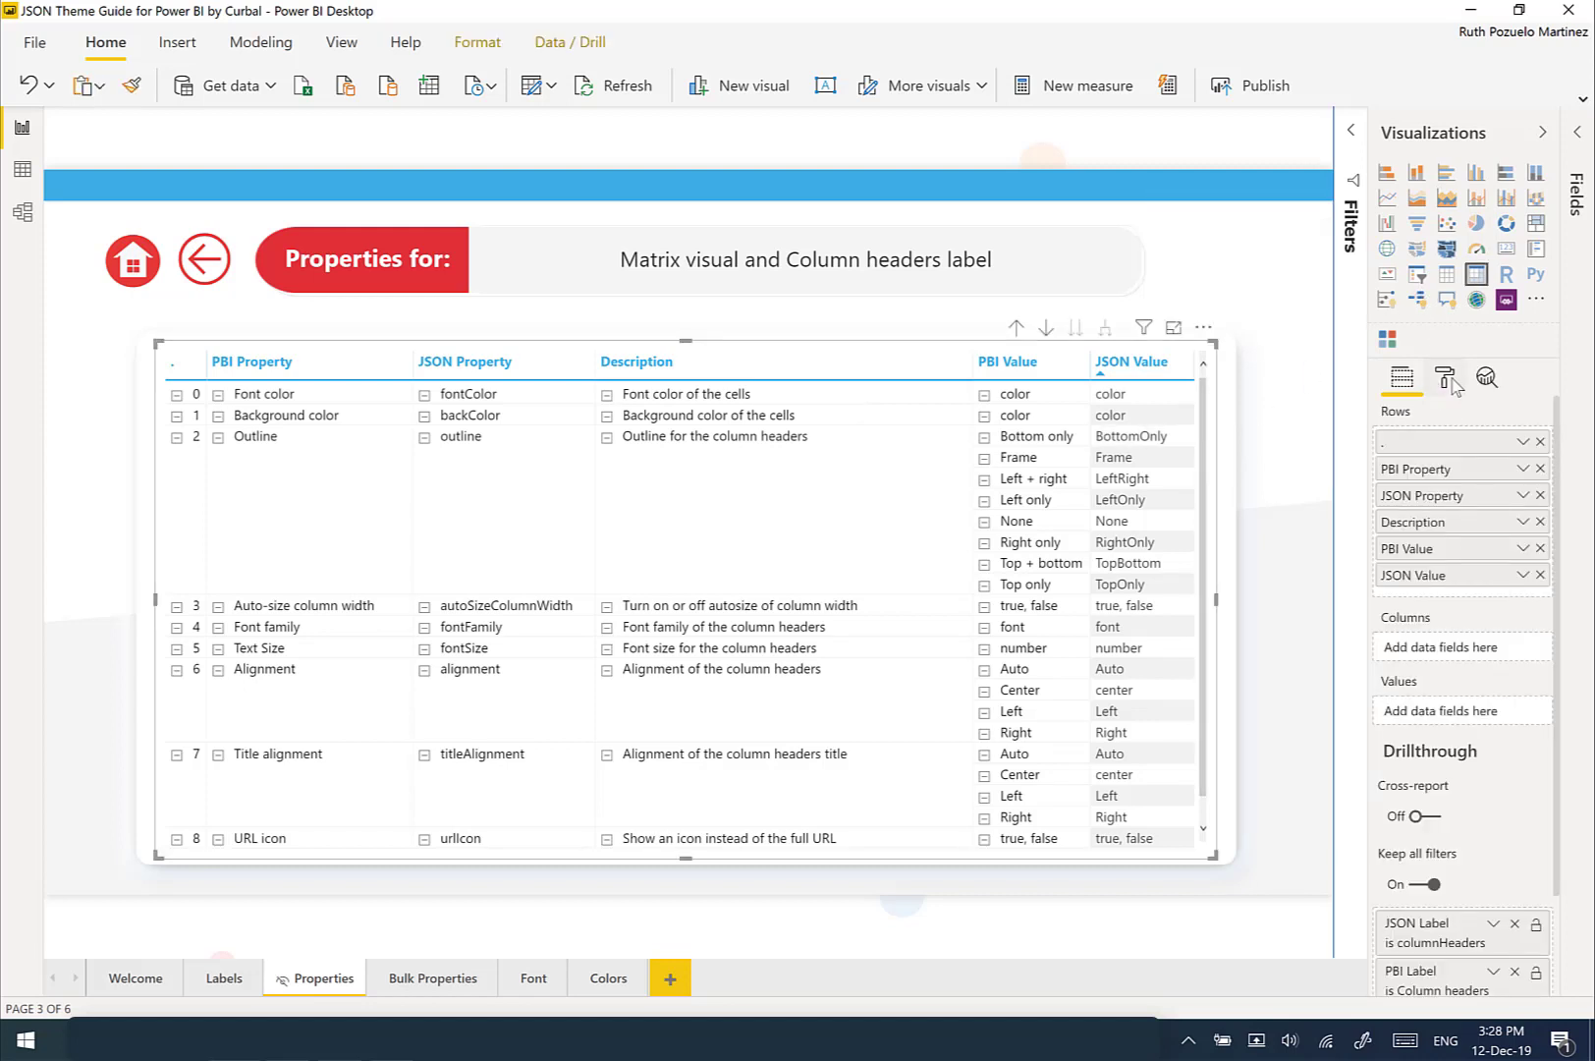
{"action": "left_click", "coordinate": [1446, 380]}
{"action": "left_click", "coordinate": [1485, 570]}
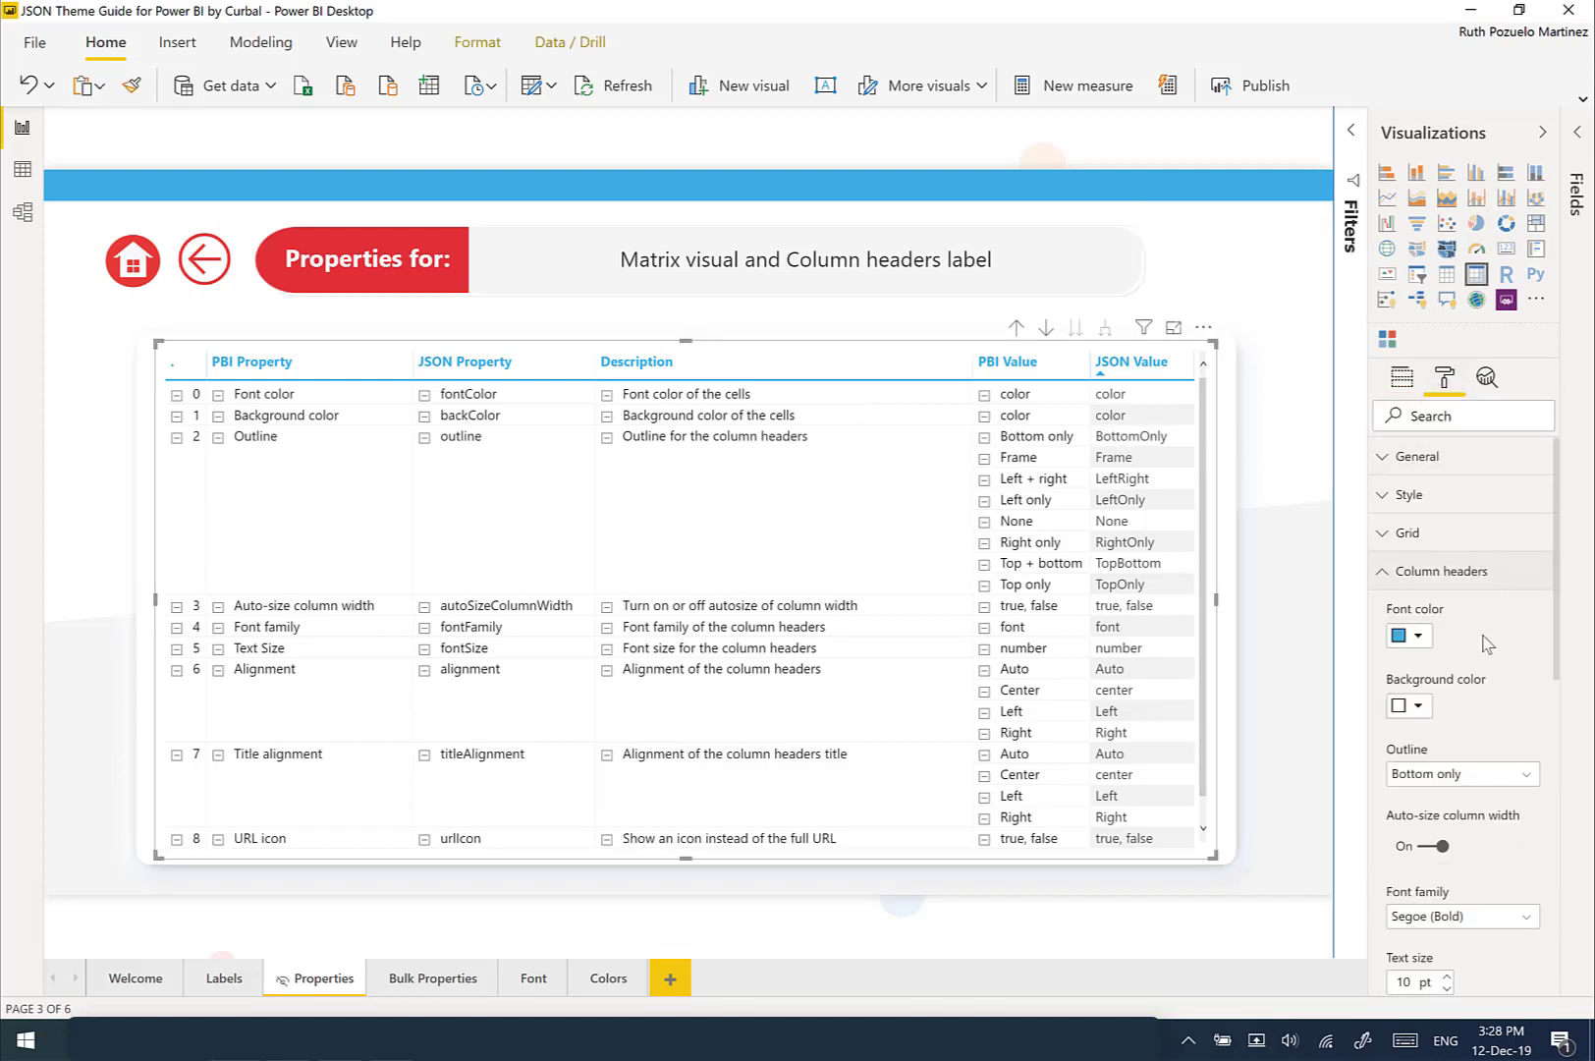
{"action": "left_click", "coordinate": [1468, 775]}
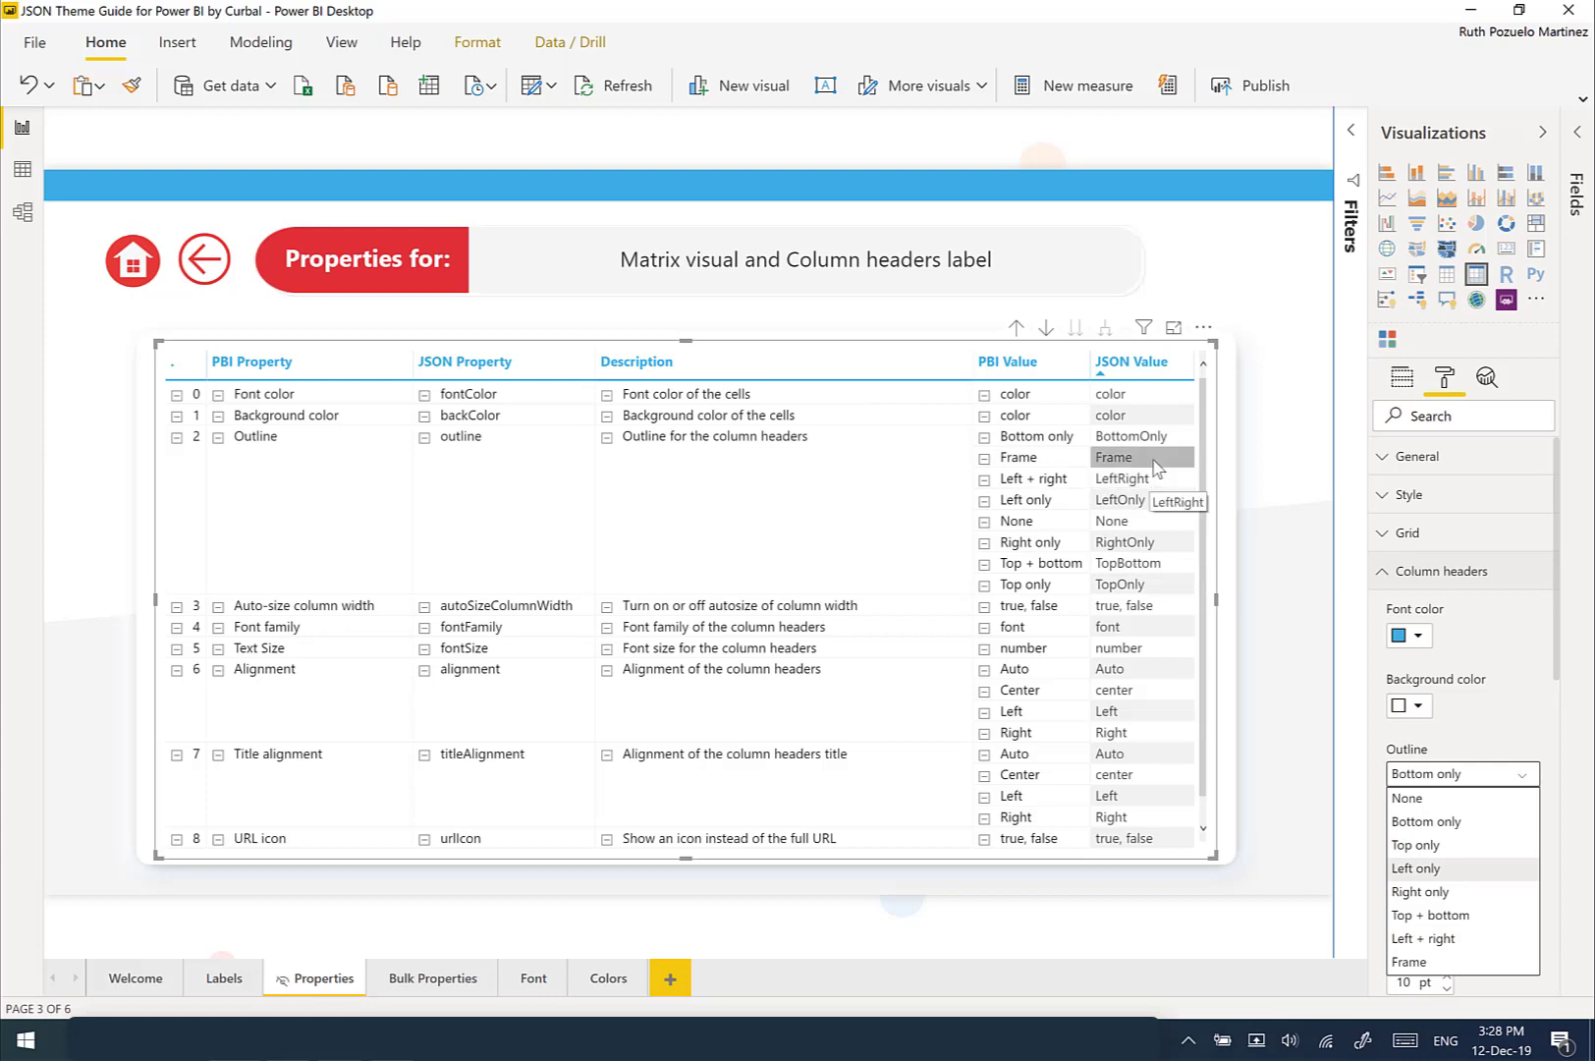
{"action": "left_click", "coordinate": [1527, 779]}
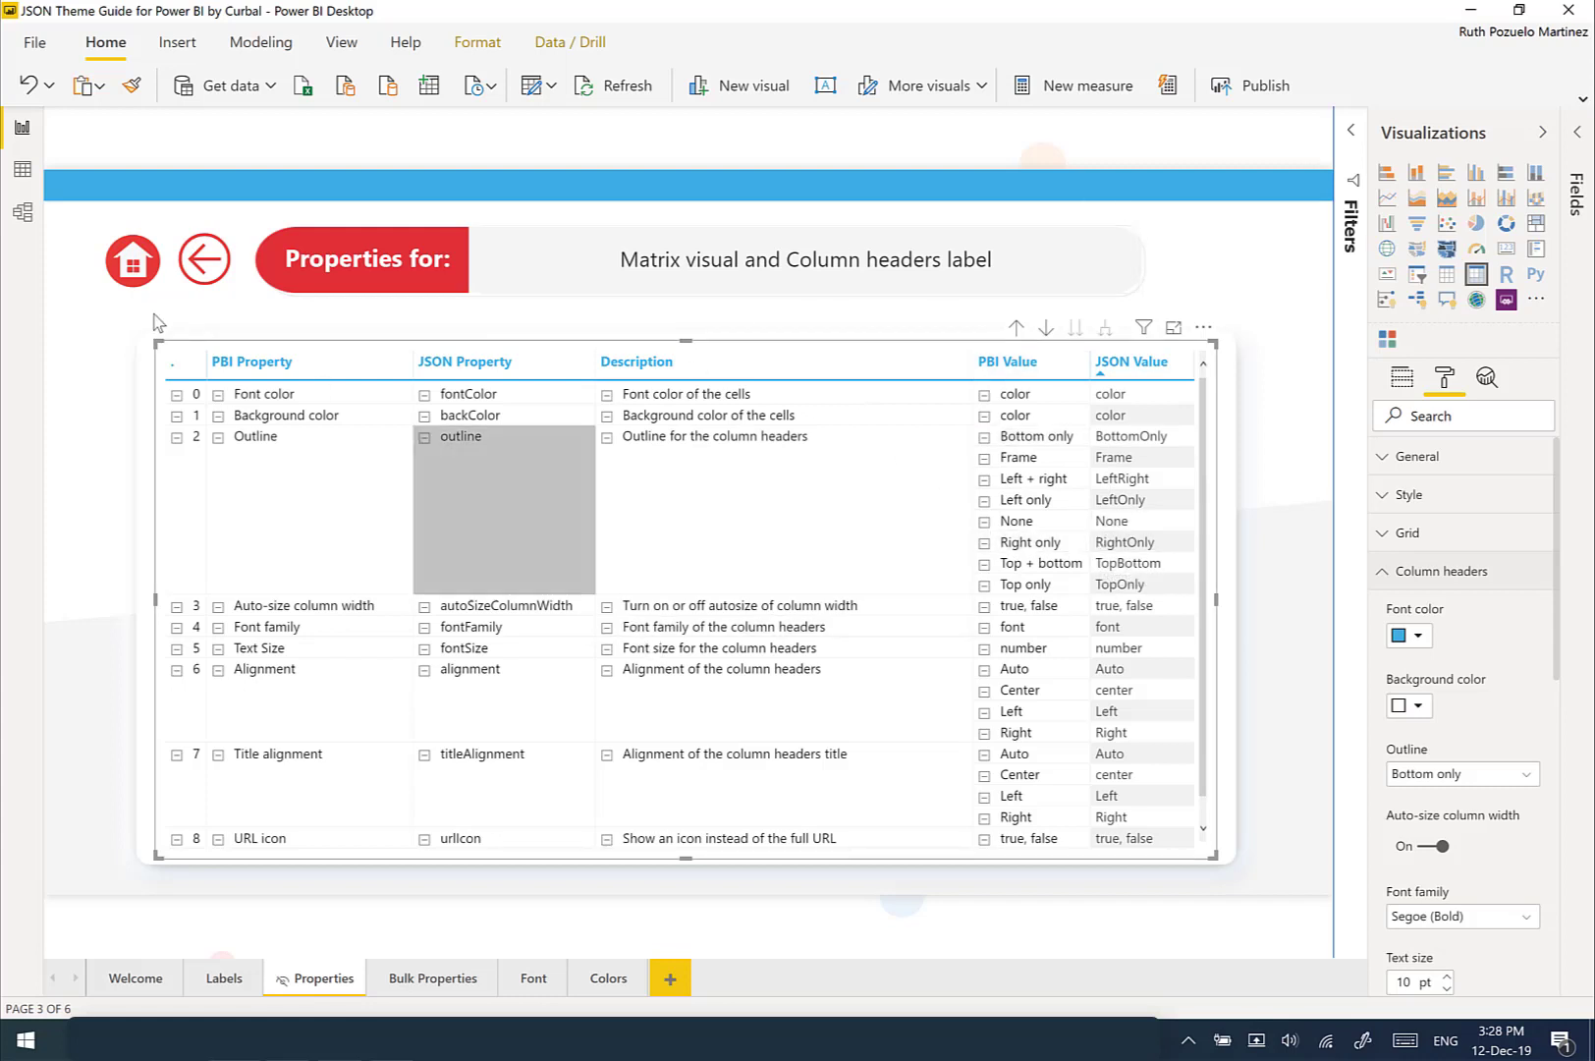
{"action": "left_click", "coordinate": [132, 263]}
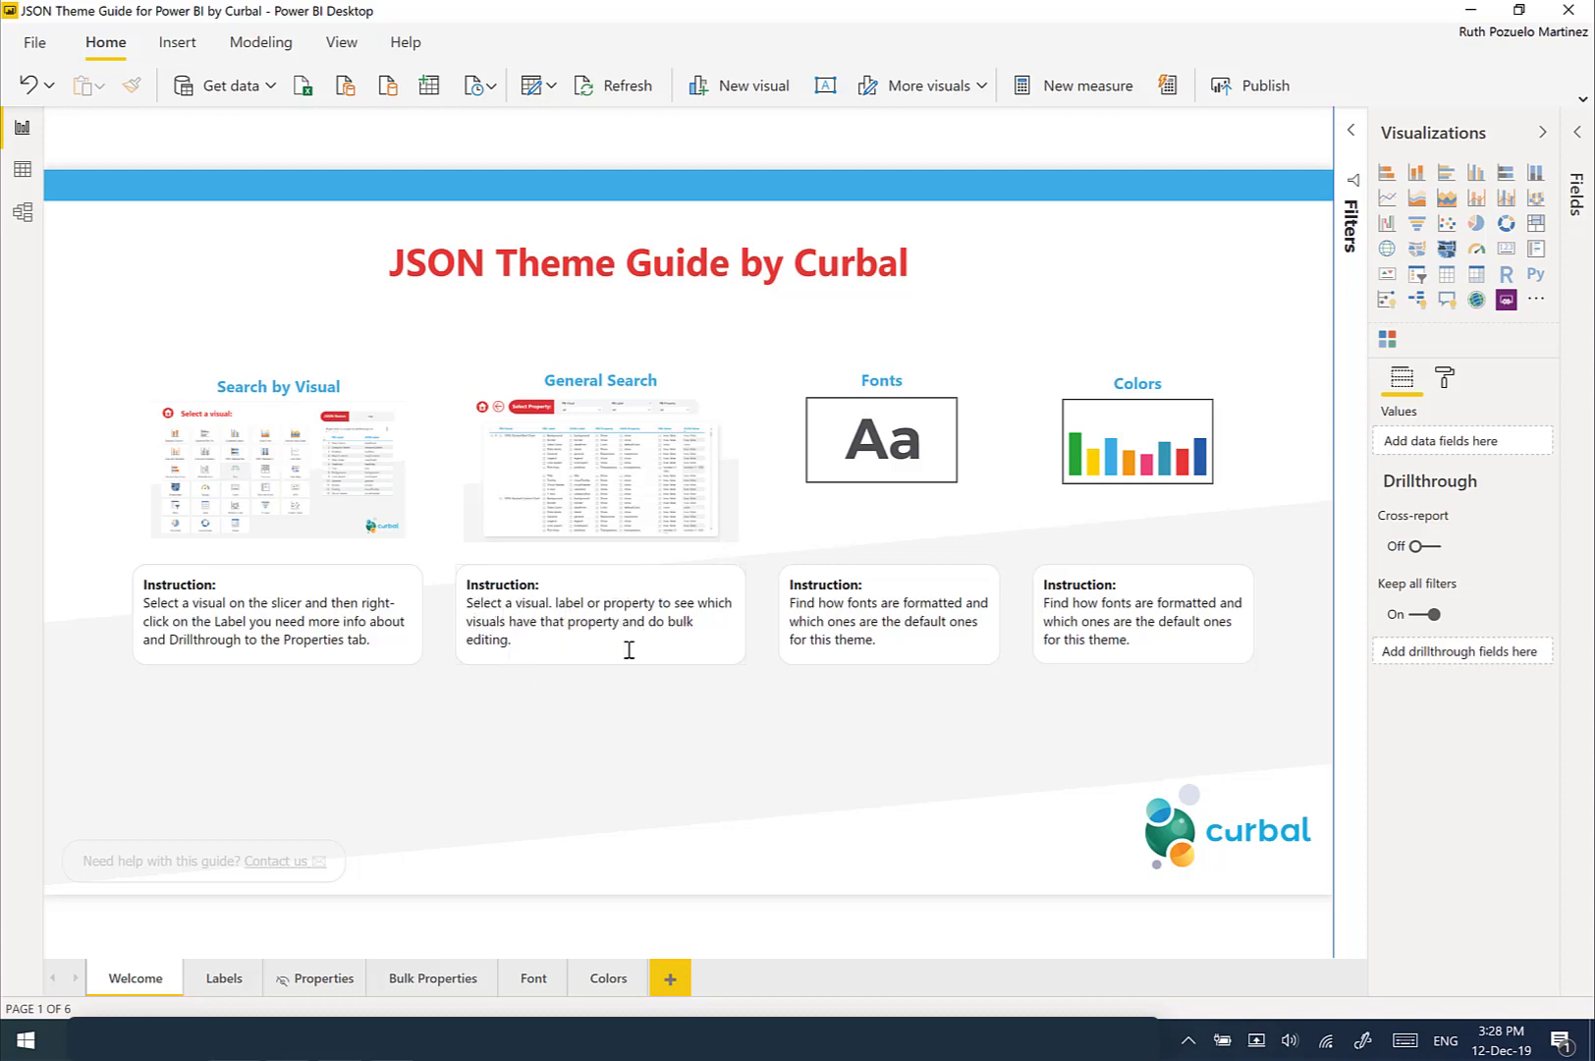
Open Bulk Properties filtered to 100% Stacked Bart Chart, Clustered Bar Chart and Stacked Bar Chart
{"action": "left_click", "coordinate": [609, 471], "text": "ctrl"}
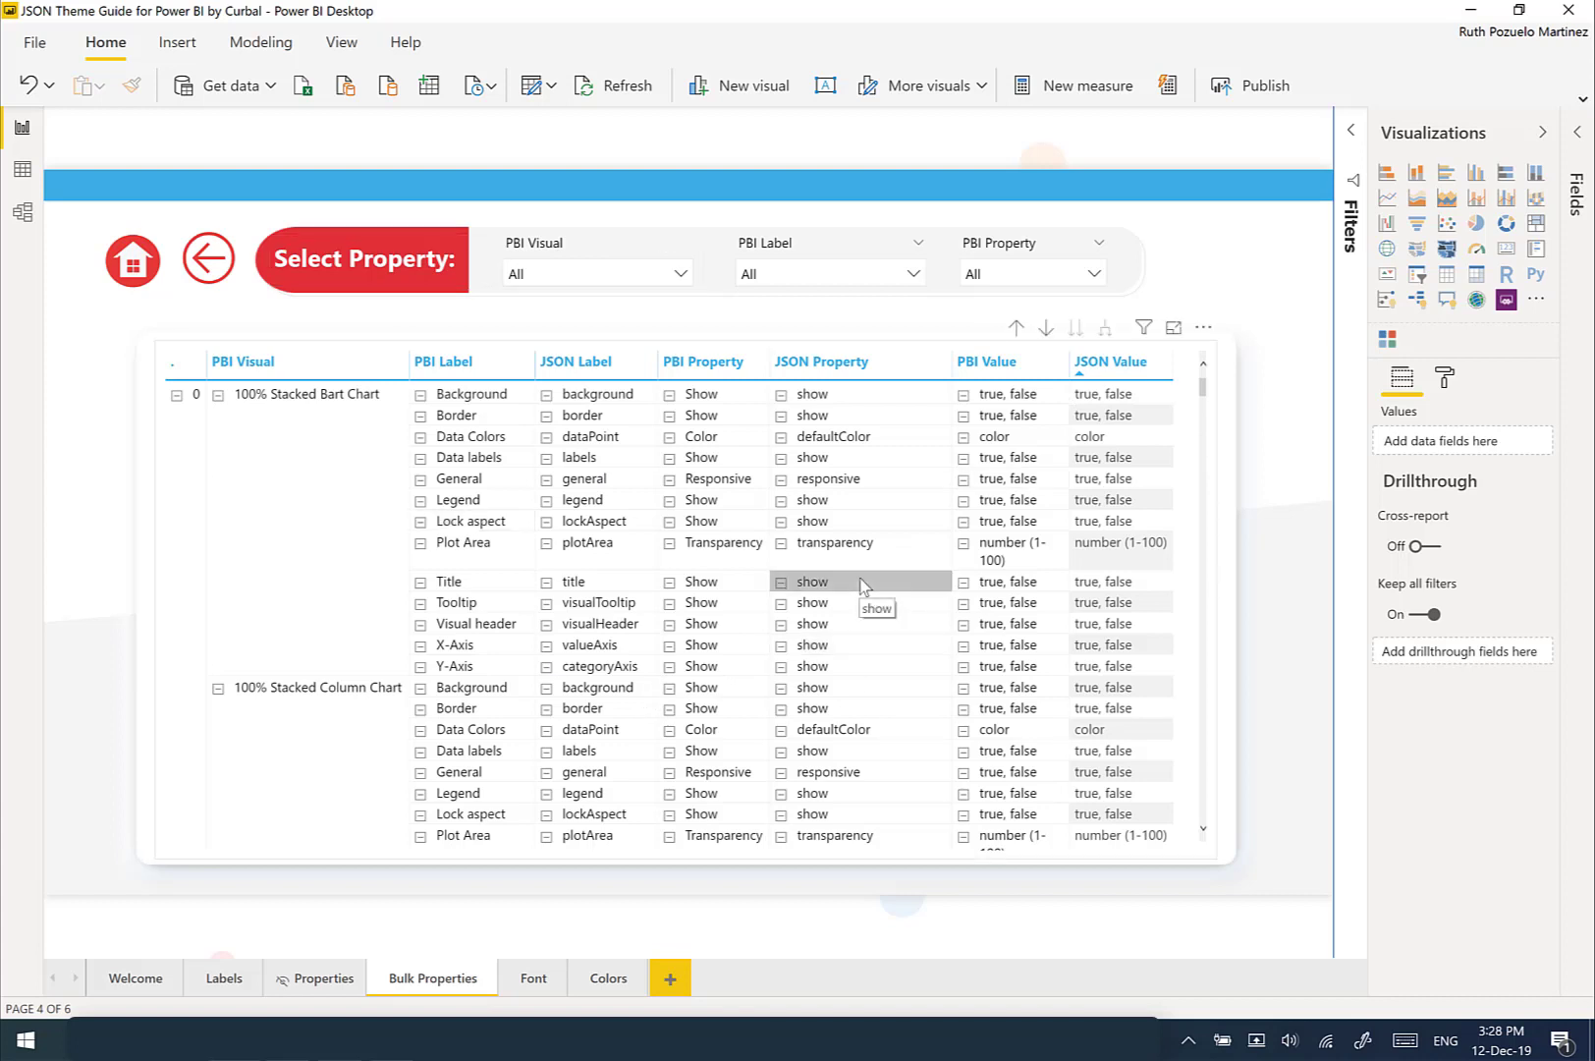
{"action": "left_click", "coordinate": [670, 278]}
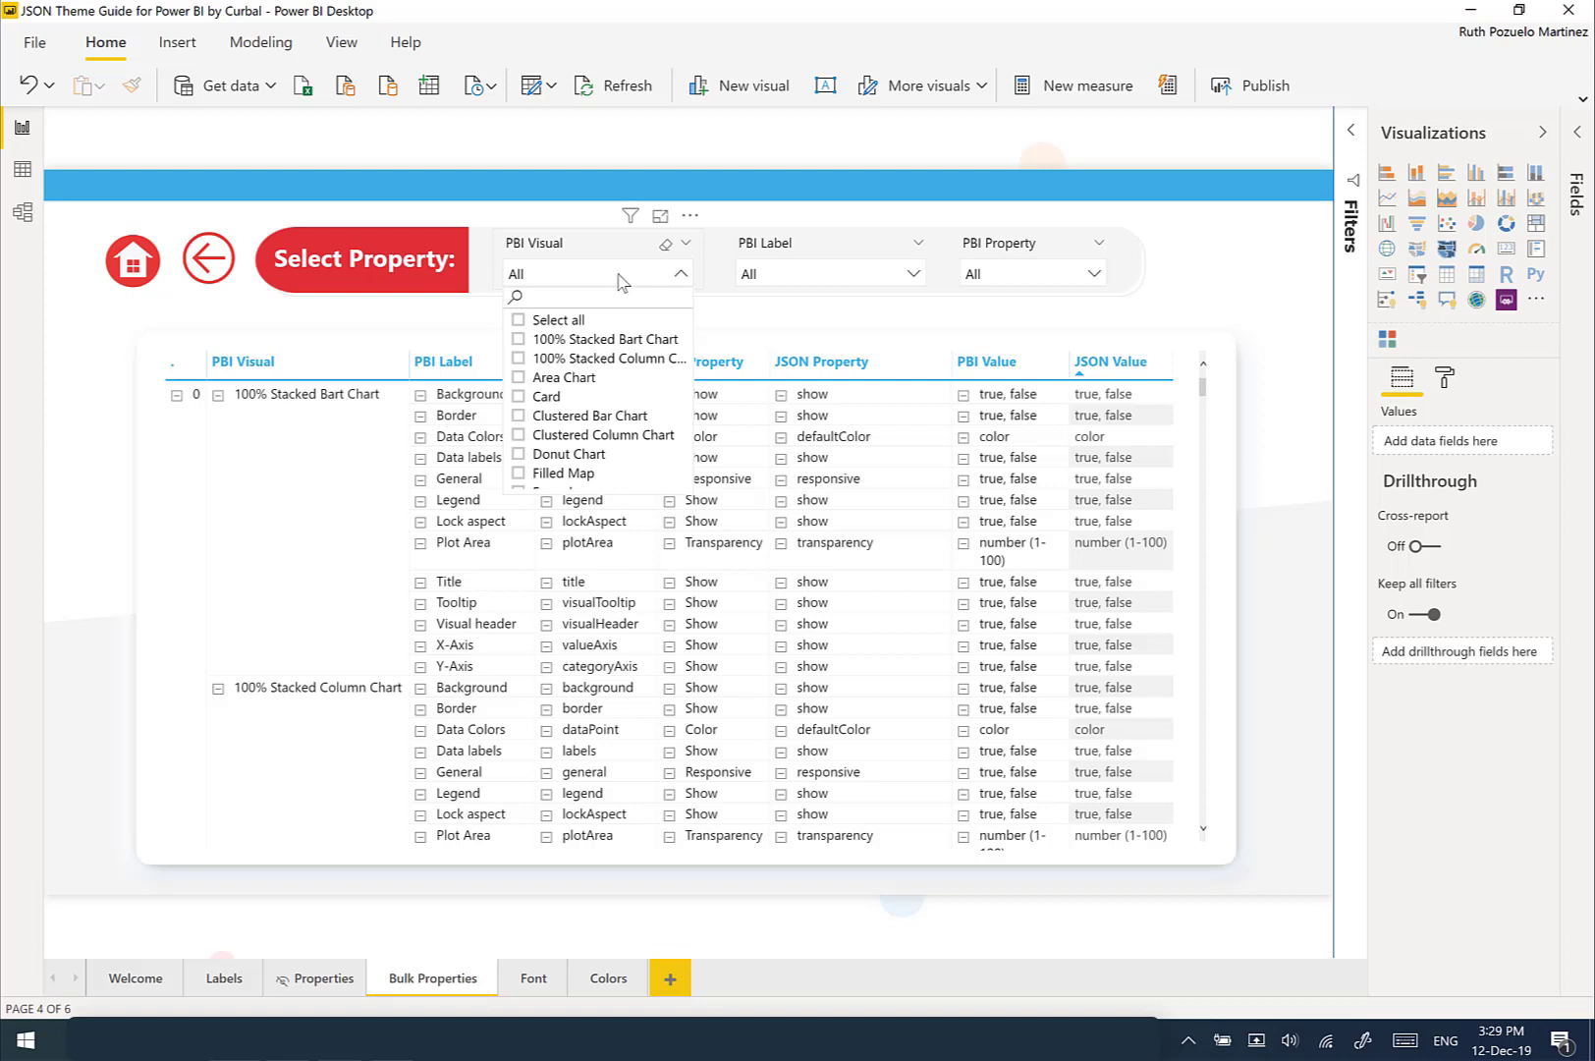
{"action": "left_click", "coordinate": [622, 279]}
{"action": "left_click", "coordinate": [583, 285]}
{"action": "left_click", "coordinate": [549, 321]}
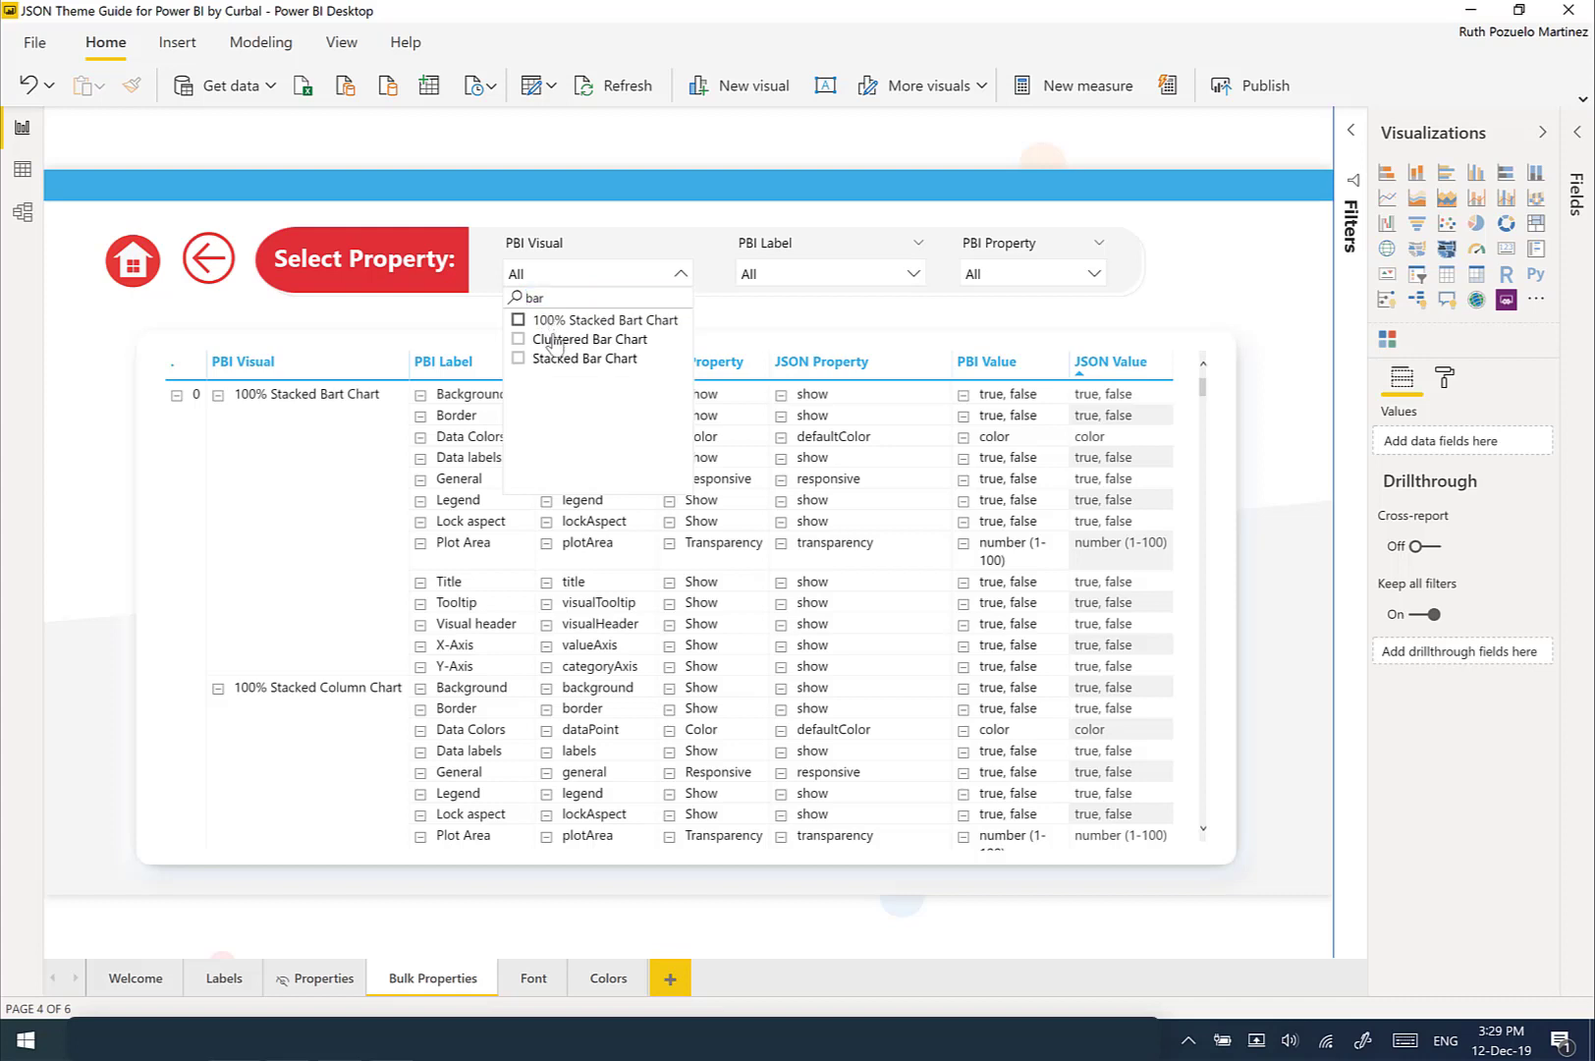
{"action": "left_click", "coordinate": [535, 339]}
{"action": "left_click", "coordinate": [557, 359]}
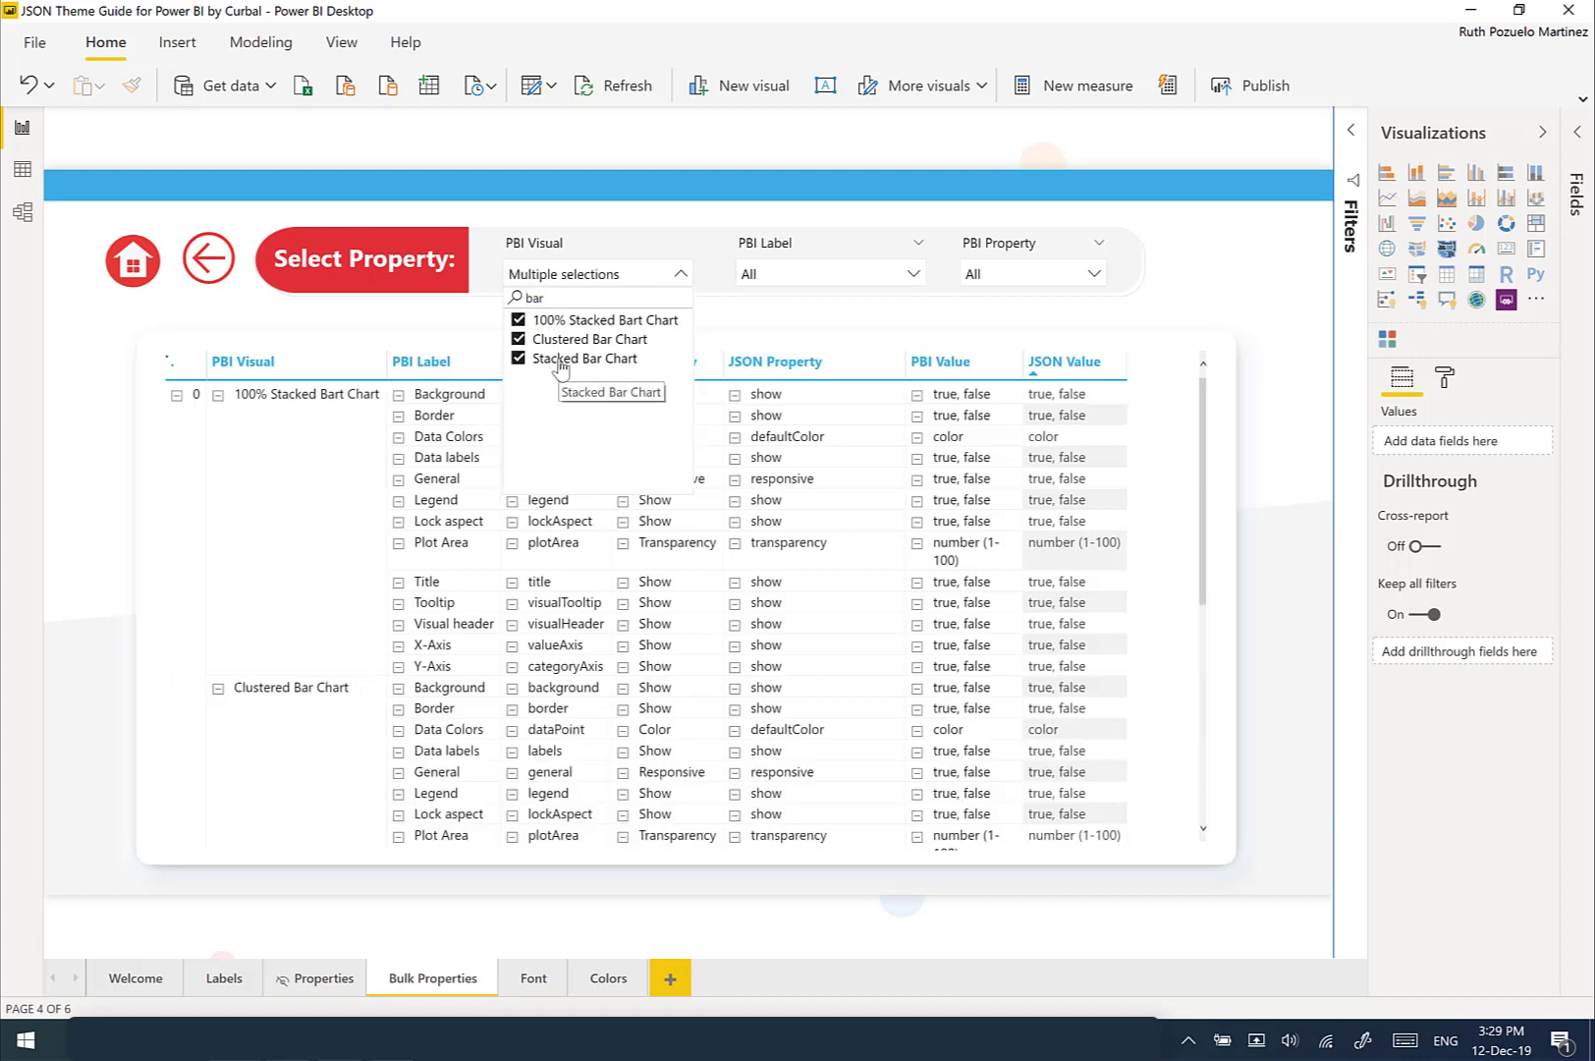
{"action": "left_click", "coordinate": [758, 311]}
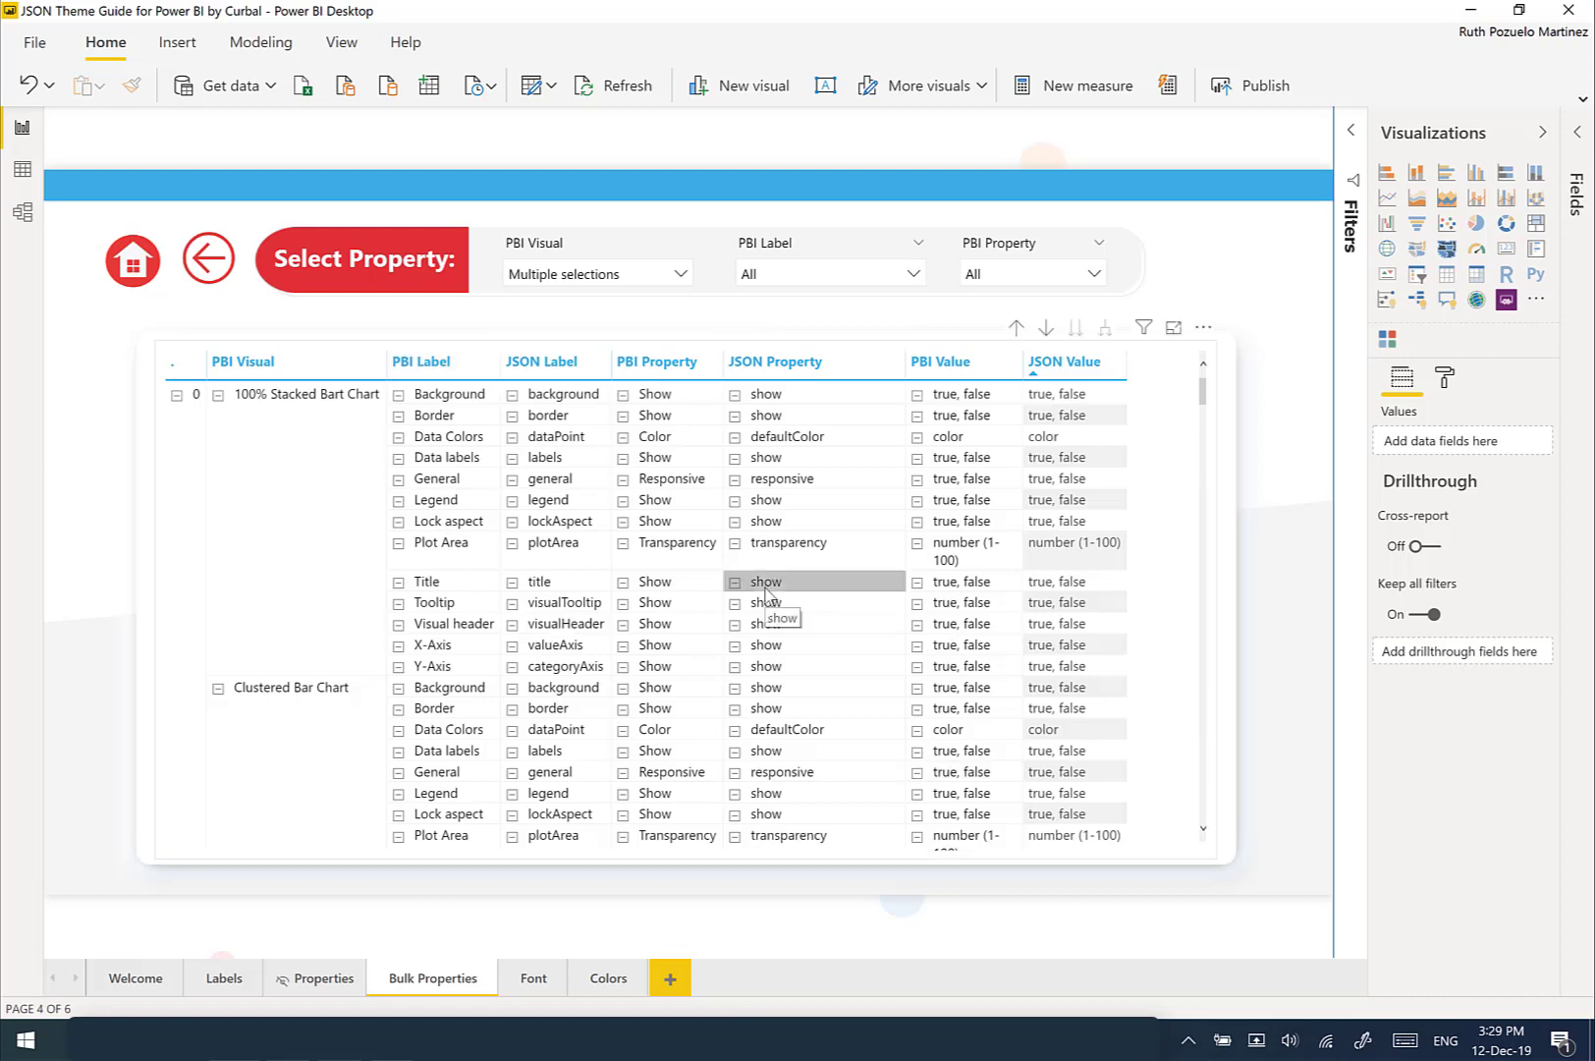
Filter the PBI Label slicer to Legend and PBI Property to Text Size
{"action": "left_click", "coordinate": [815, 278]}
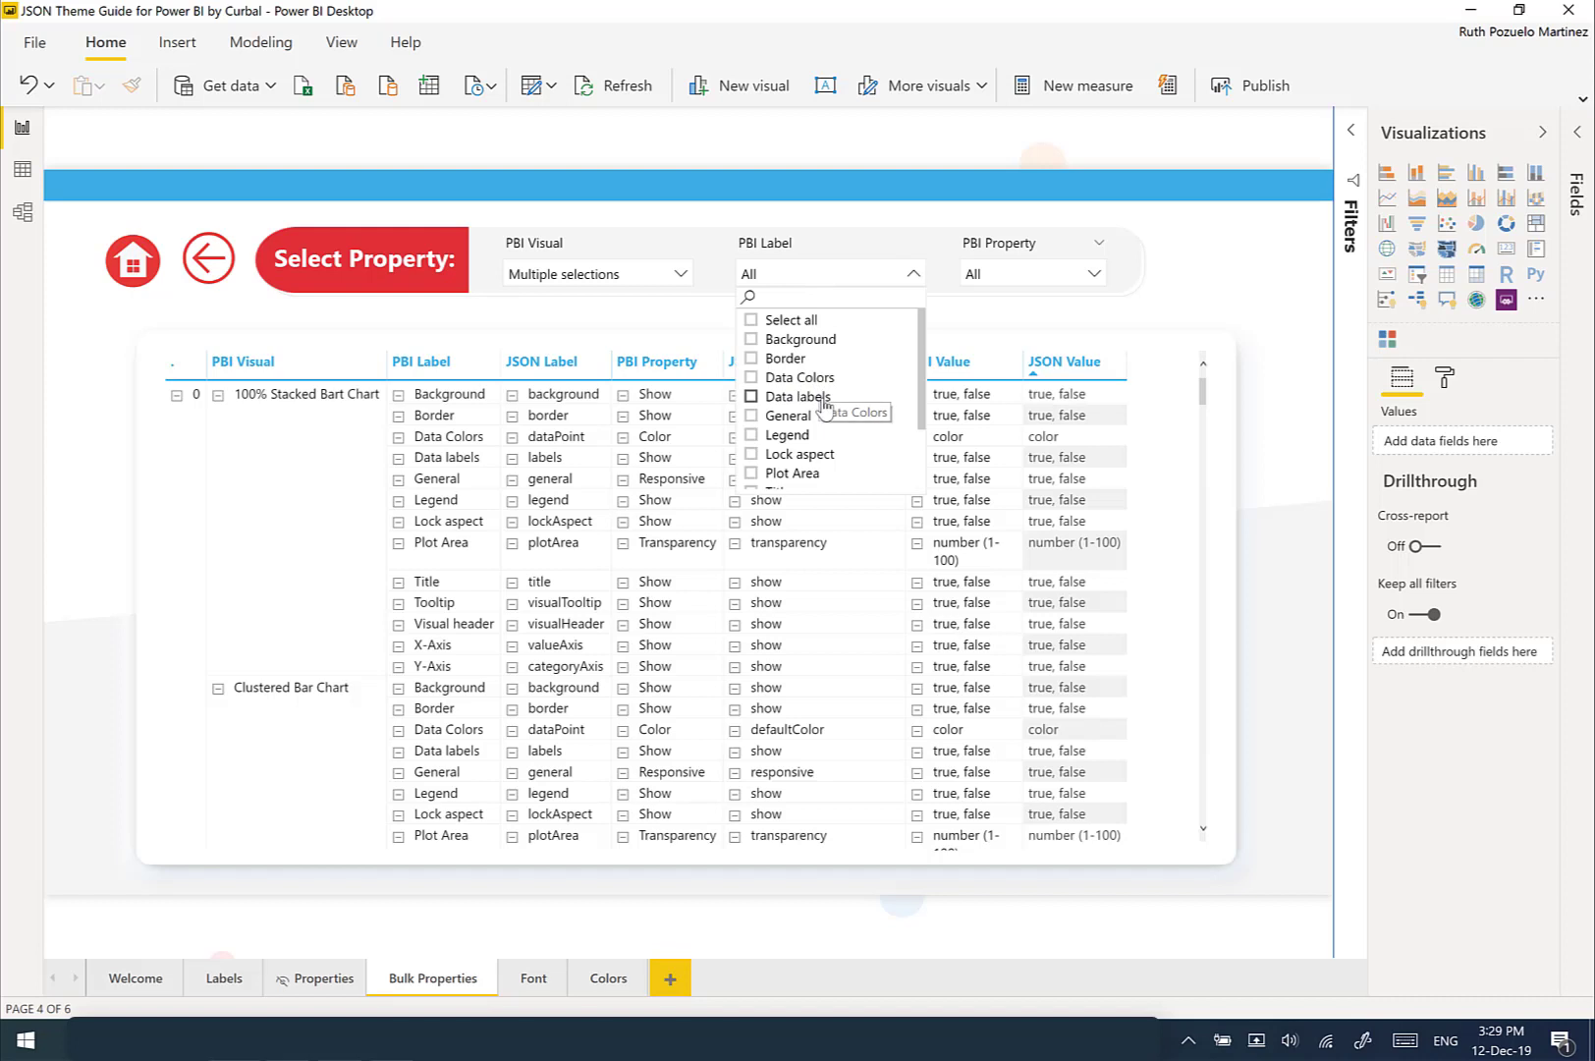
{"action": "left_click", "coordinate": [806, 440]}
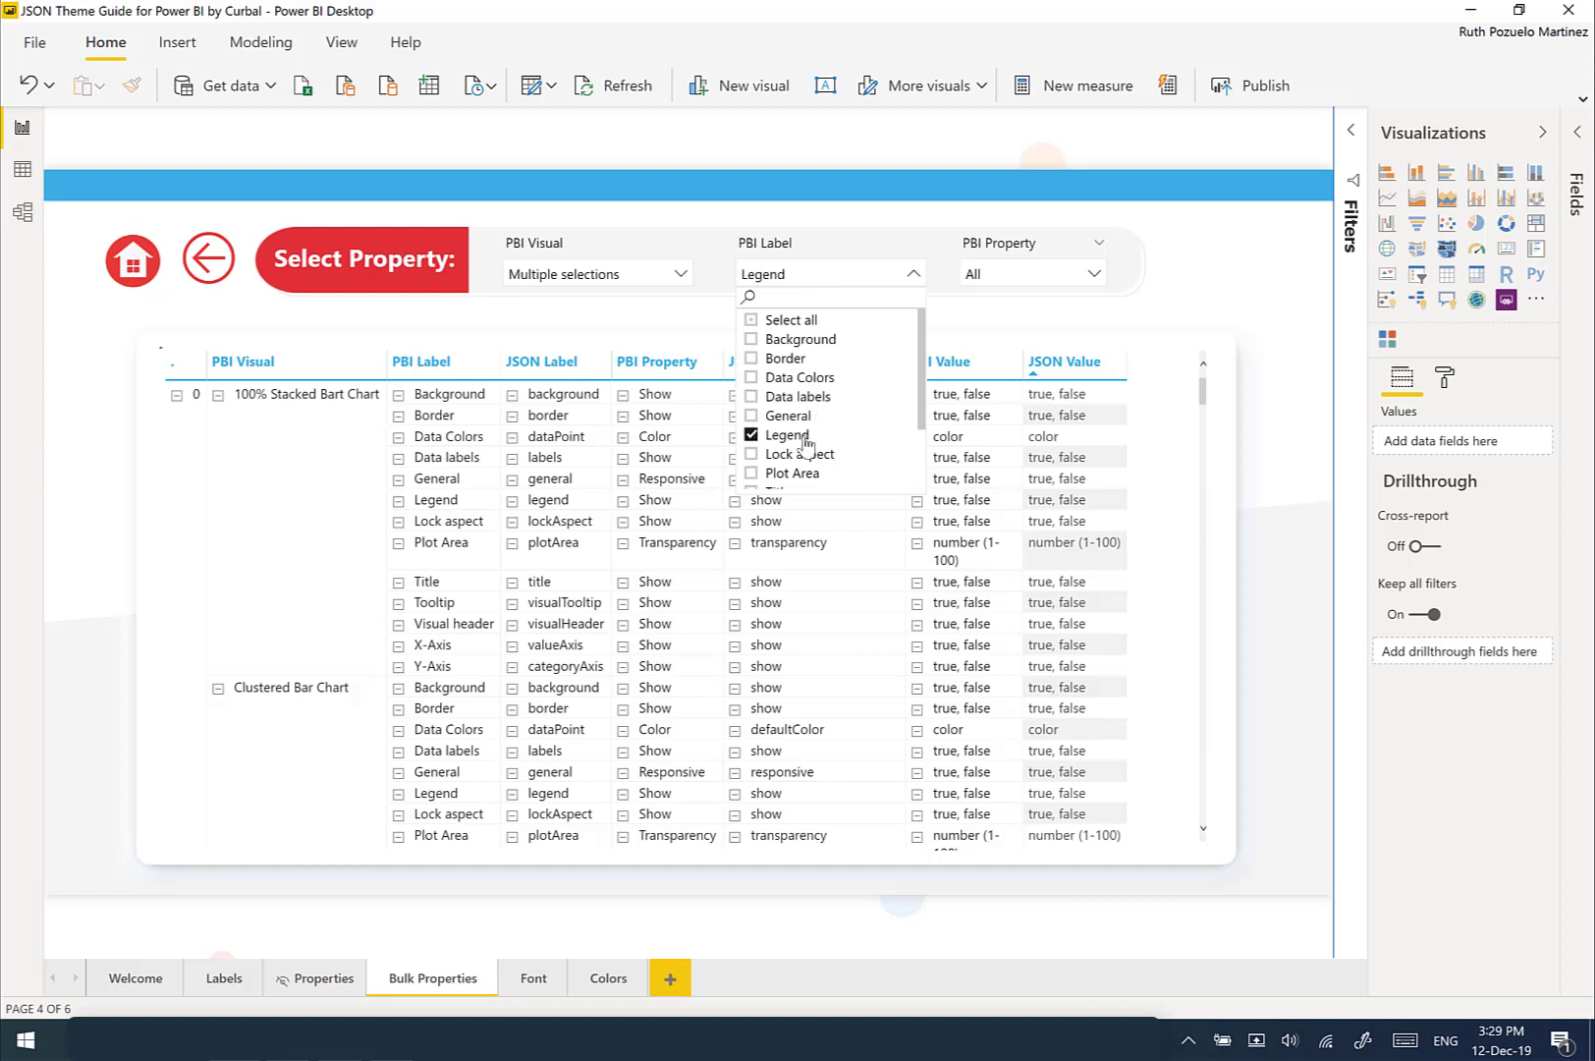
{"action": "left_click", "coordinate": [988, 321]}
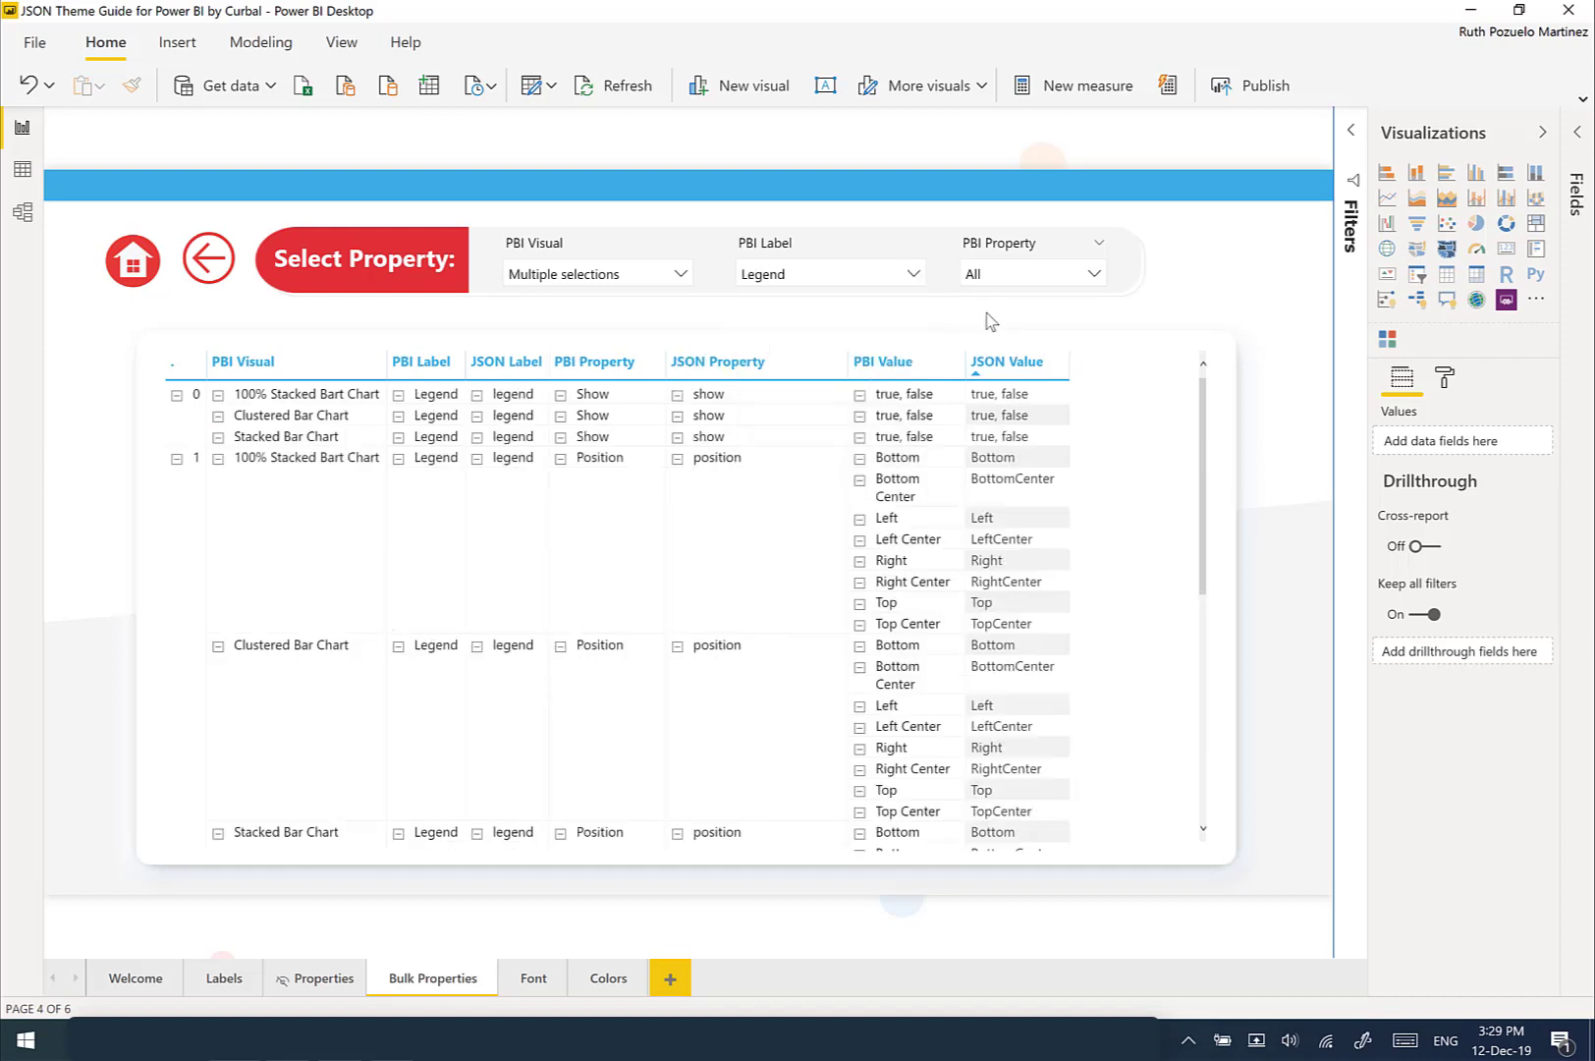
{"action": "left_click", "coordinate": [1036, 286]}
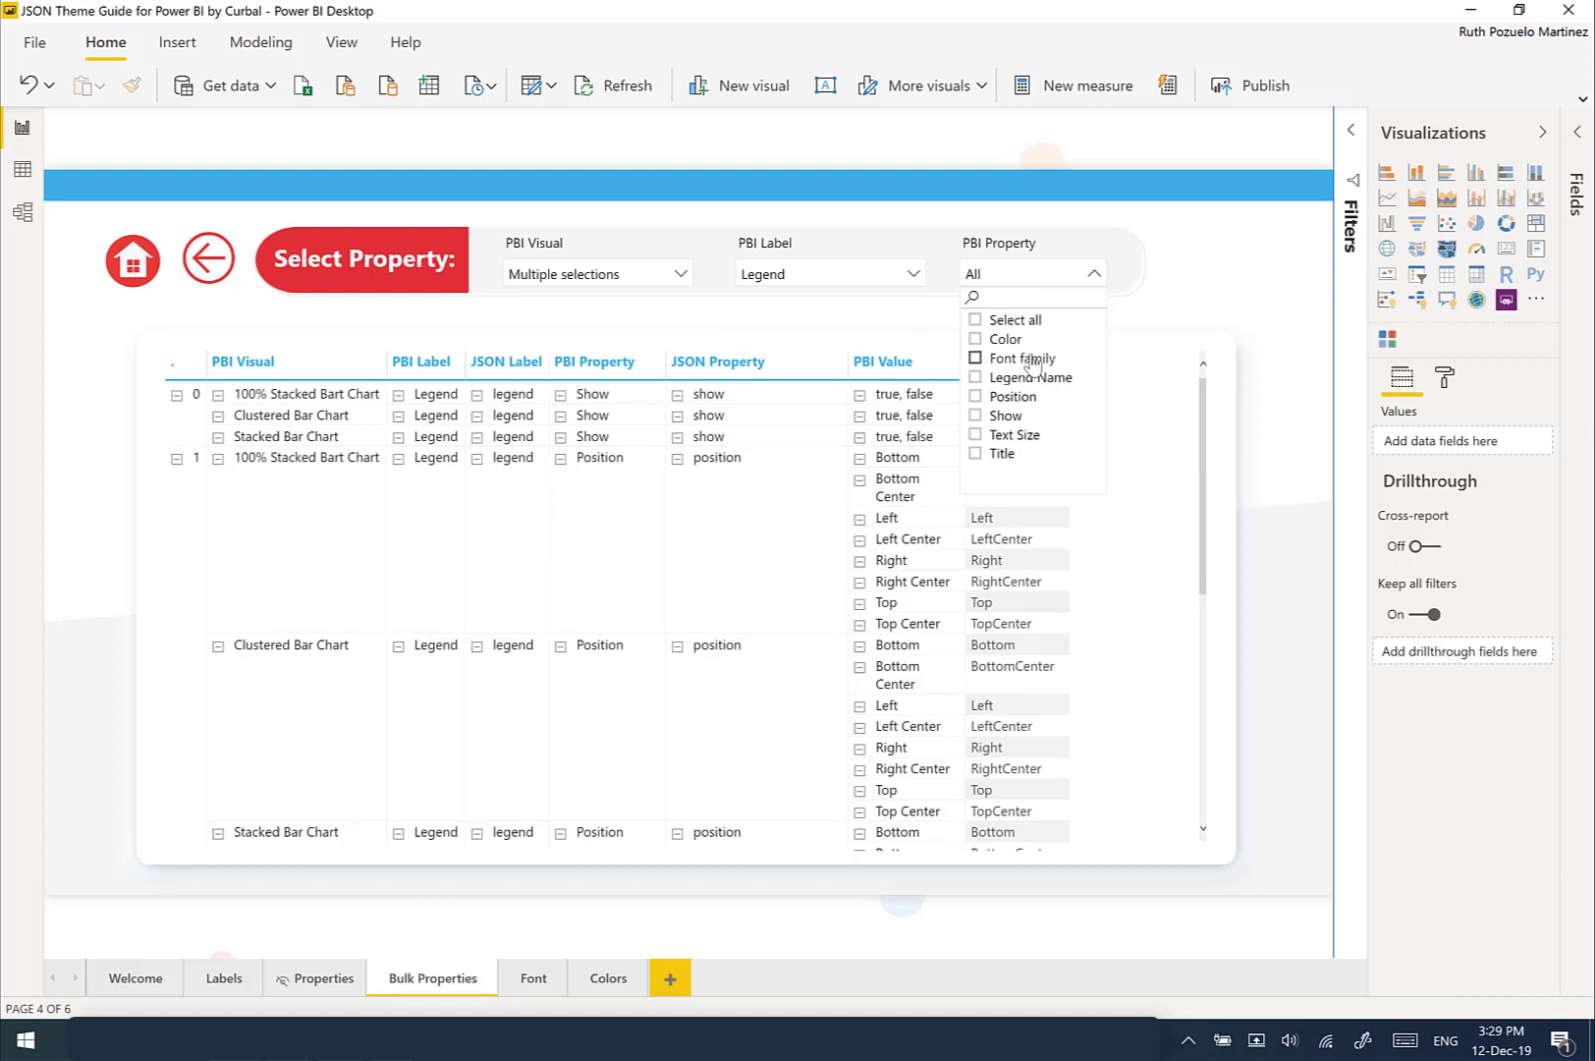
{"action": "left_click", "coordinate": [1022, 435]}
{"action": "left_click", "coordinate": [1180, 294]}
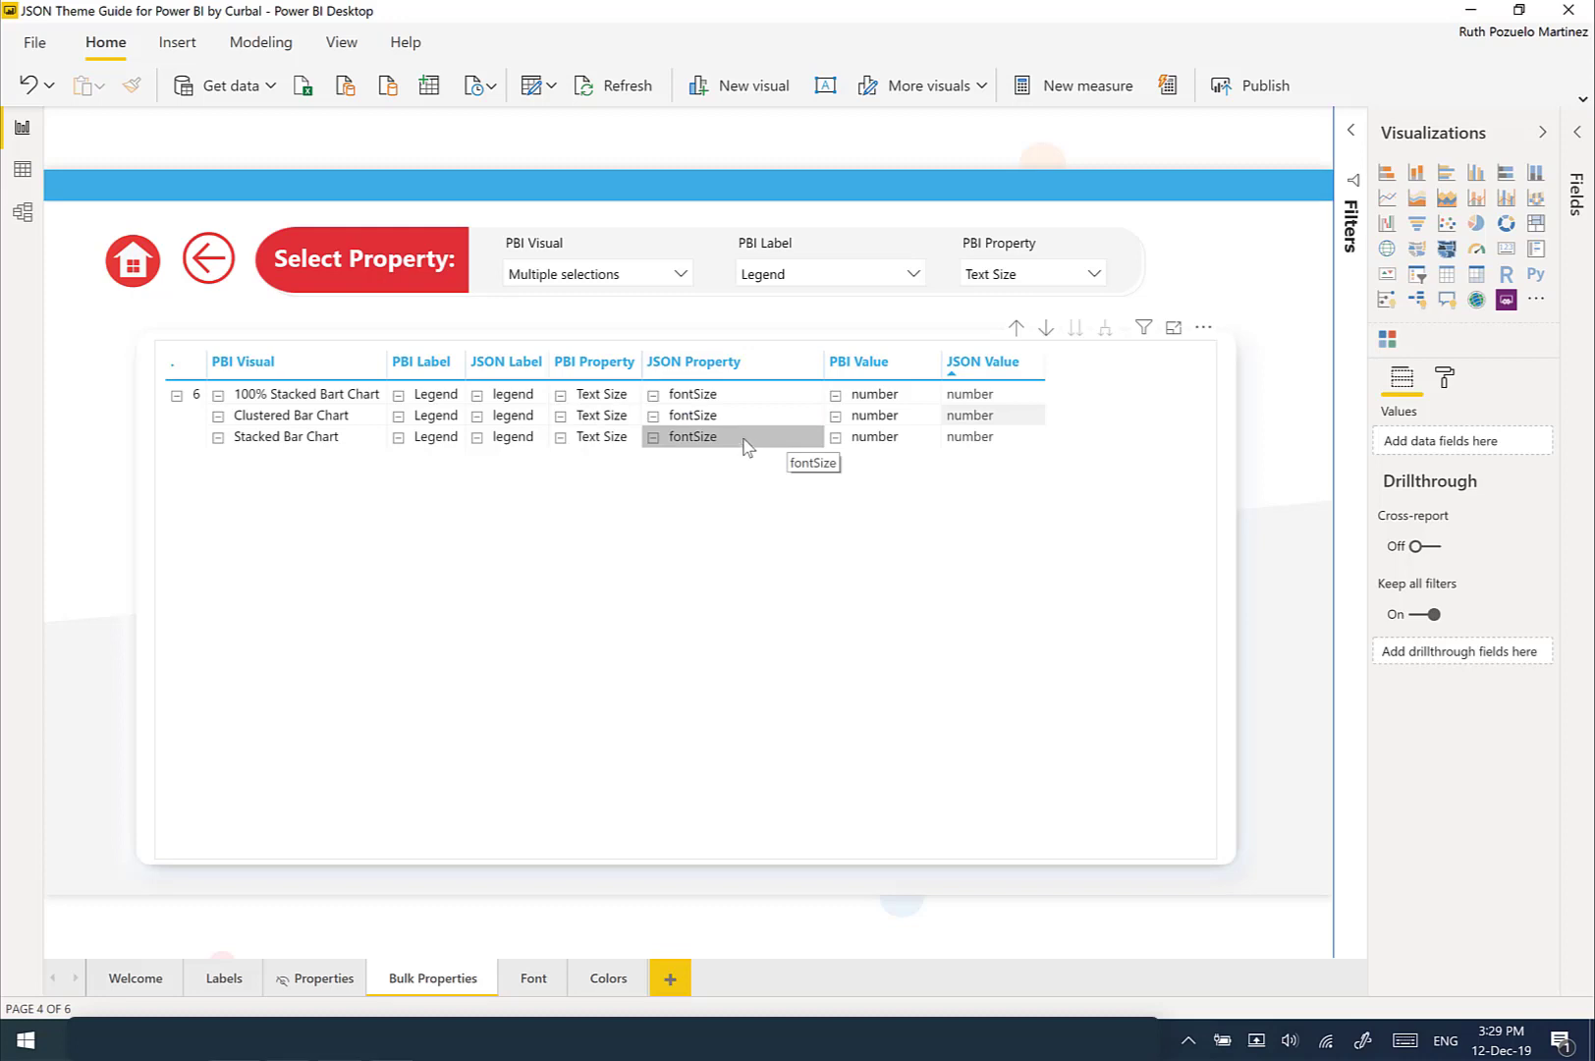
Clear the PBI Visual filter to show all visuals, then return to the Welcome page
{"action": "left_click", "coordinate": [678, 273]}
{"action": "left_click", "coordinate": [667, 246]}
{"action": "left_click", "coordinate": [667, 246]}
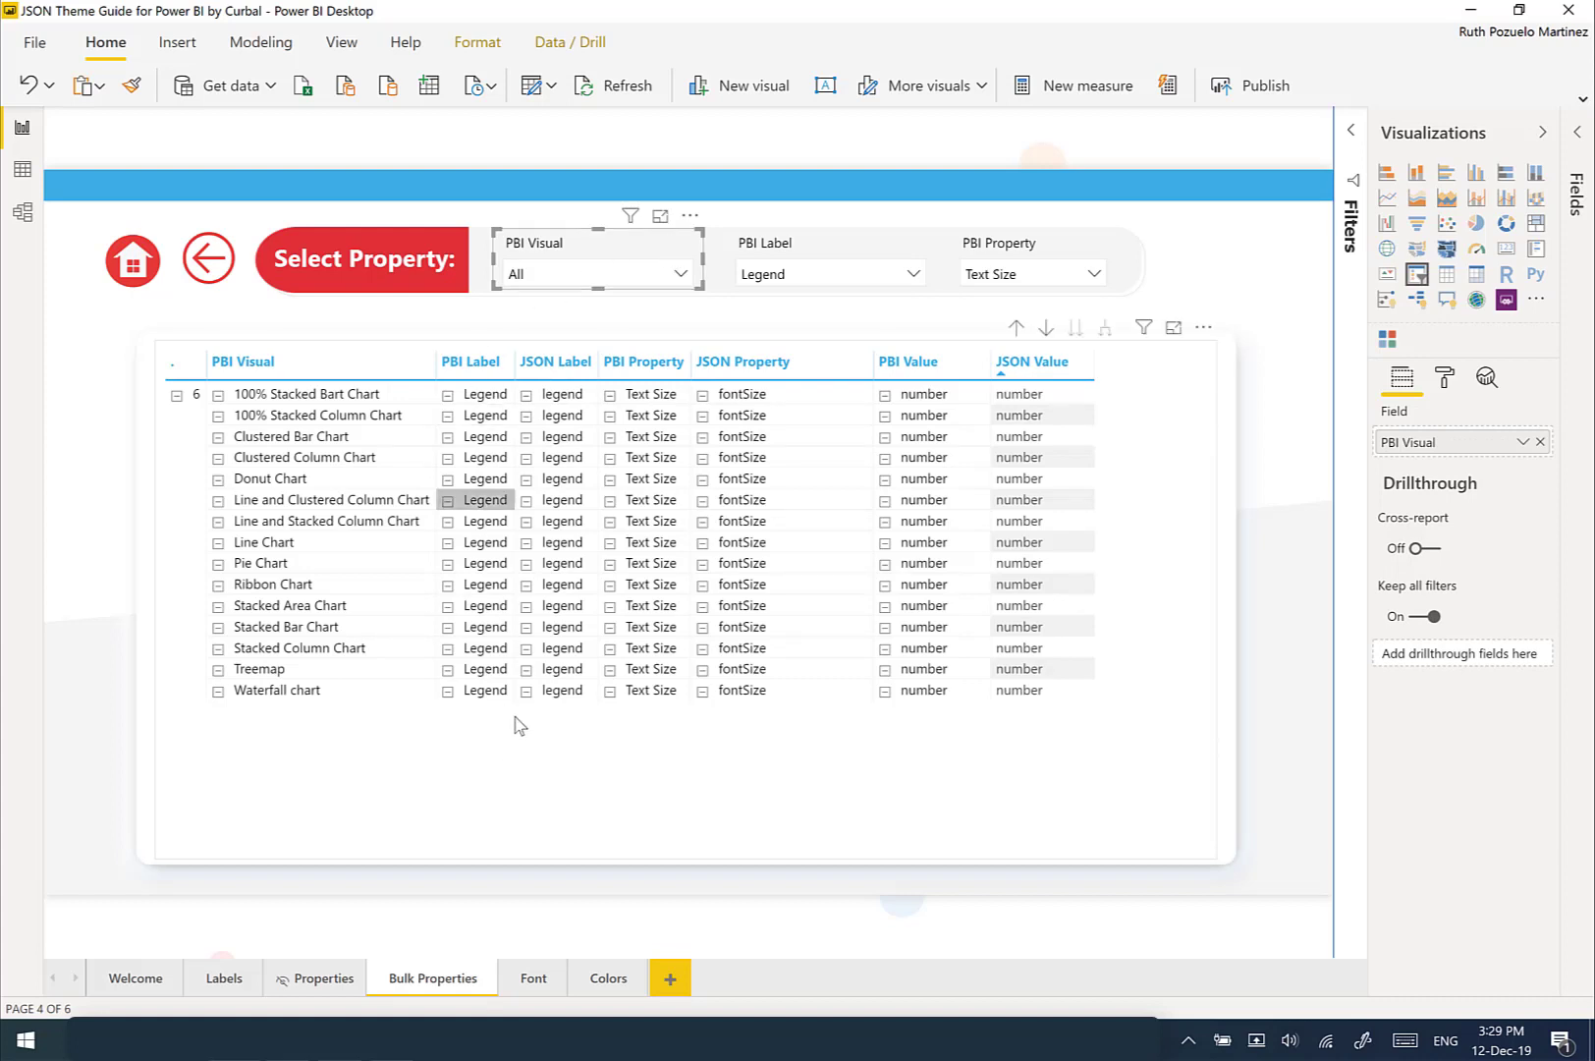
{"action": "left_click", "coordinate": [131, 263]}
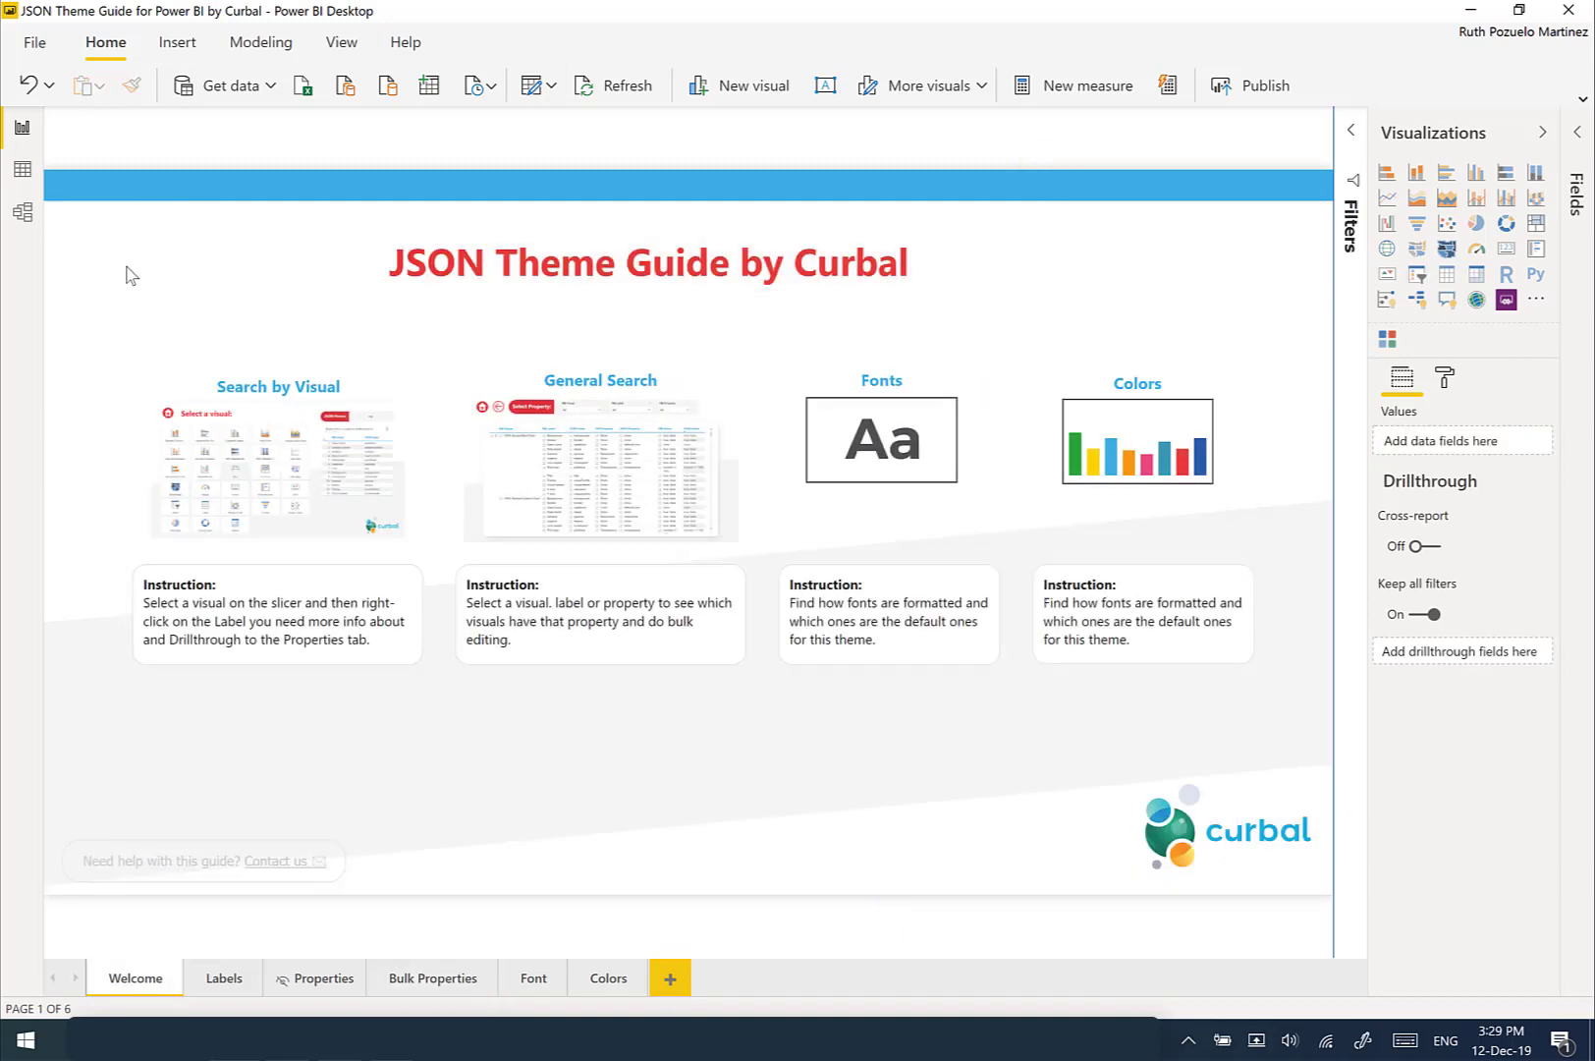
{"action": "left_click", "coordinate": [879, 450], "text": "ctrl"}
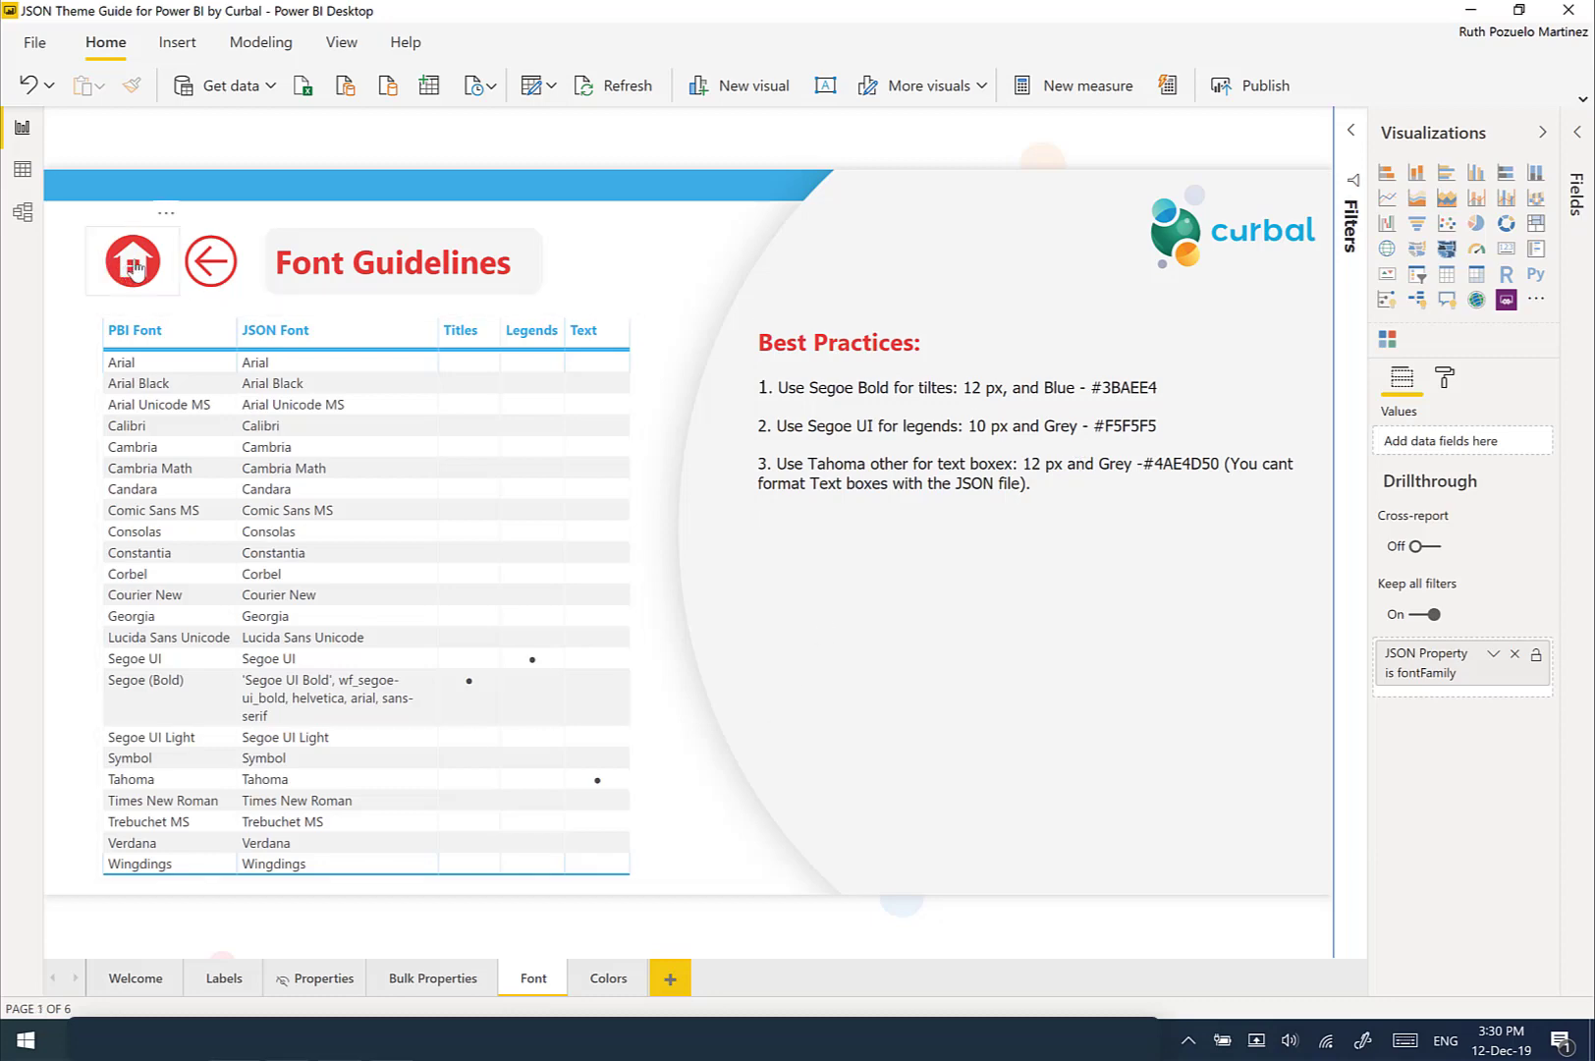
{"action": "left_click", "coordinate": [134, 263], "text": "ctrl"}
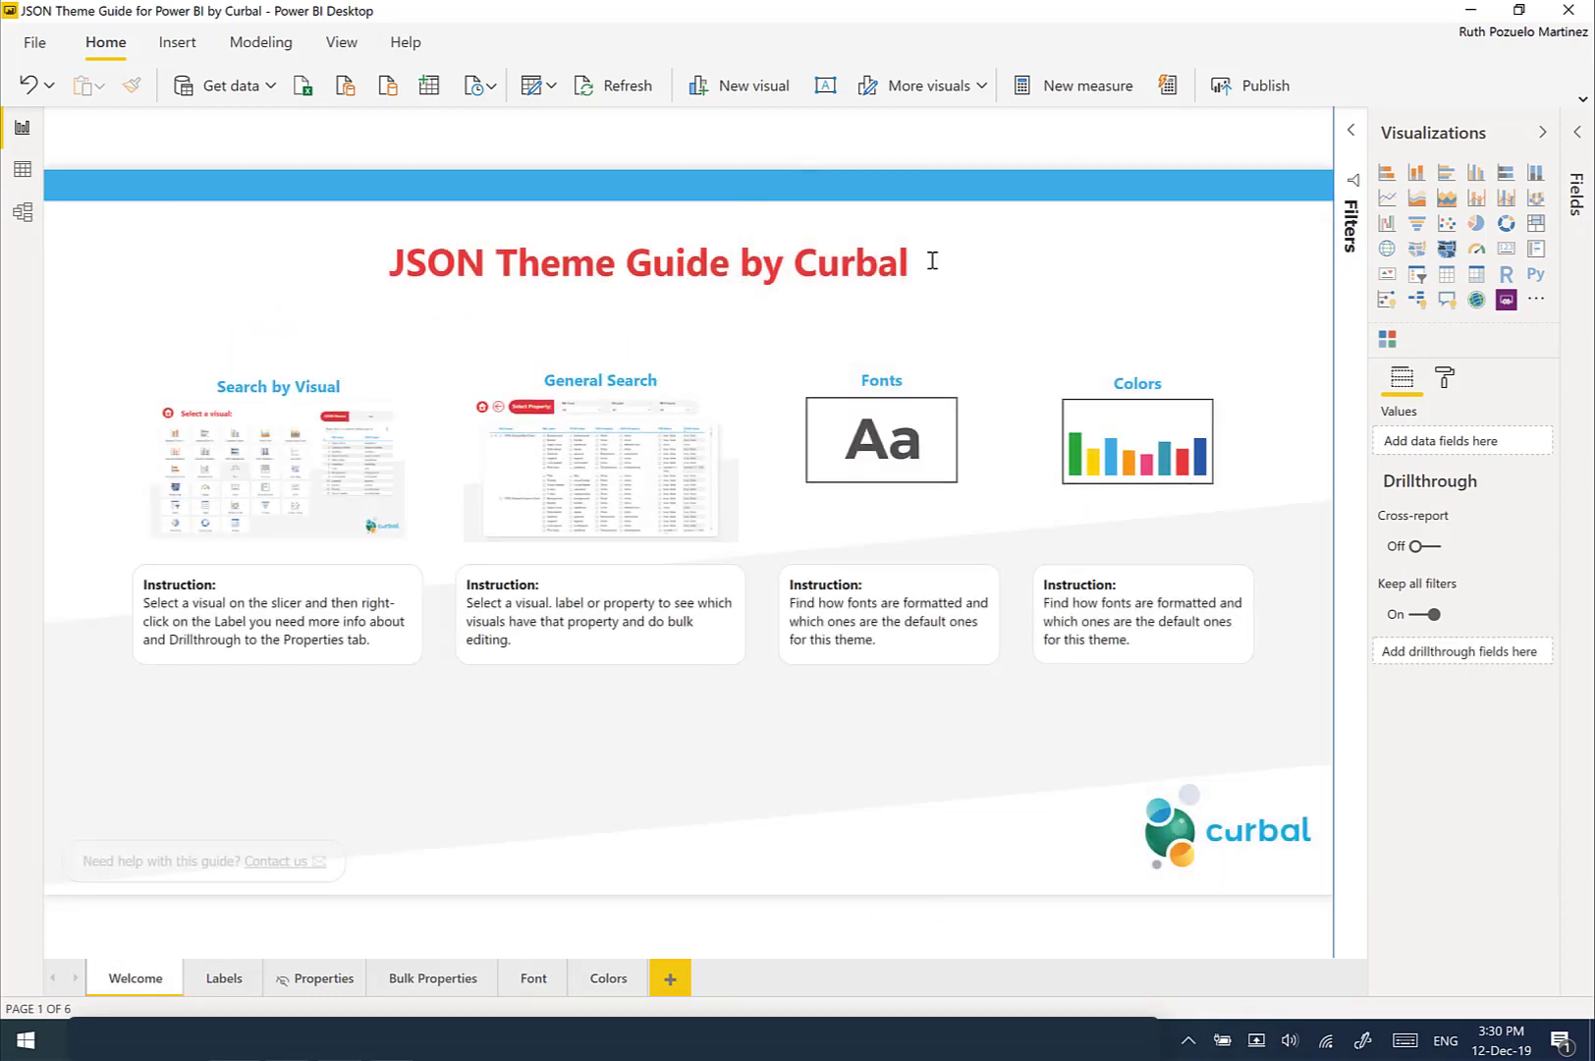
{"action": "left_click", "coordinate": [1144, 454], "text": "ctrl"}
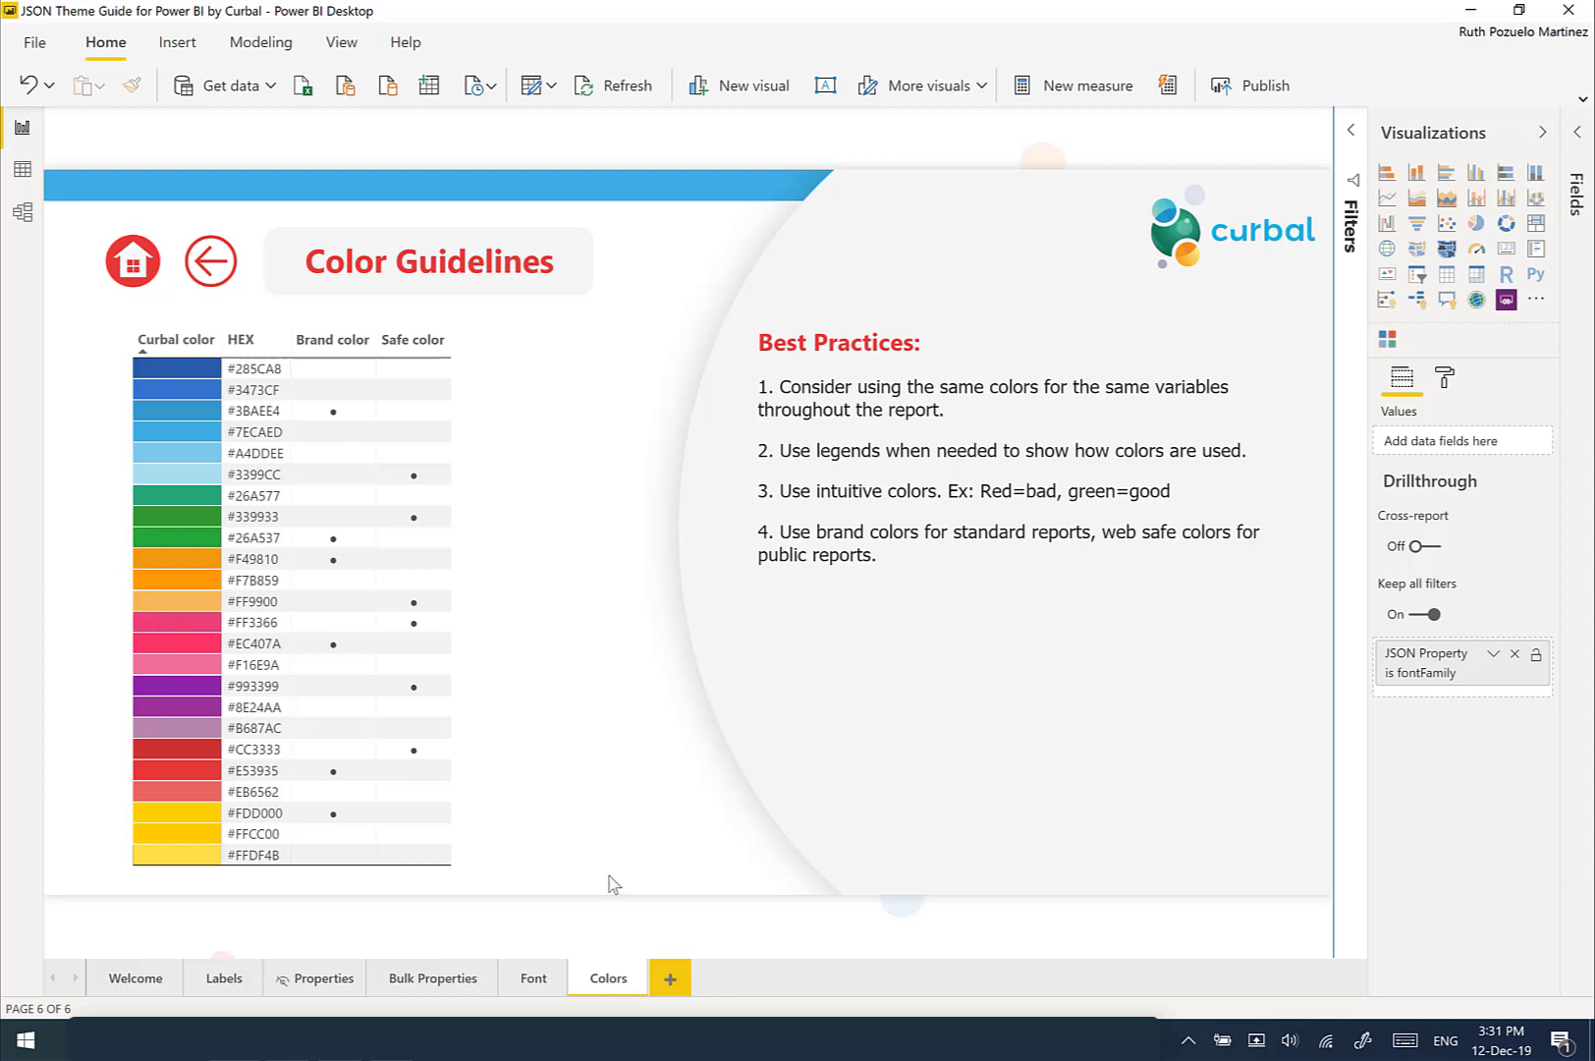
{"action": "left_click", "coordinate": [135, 983]}
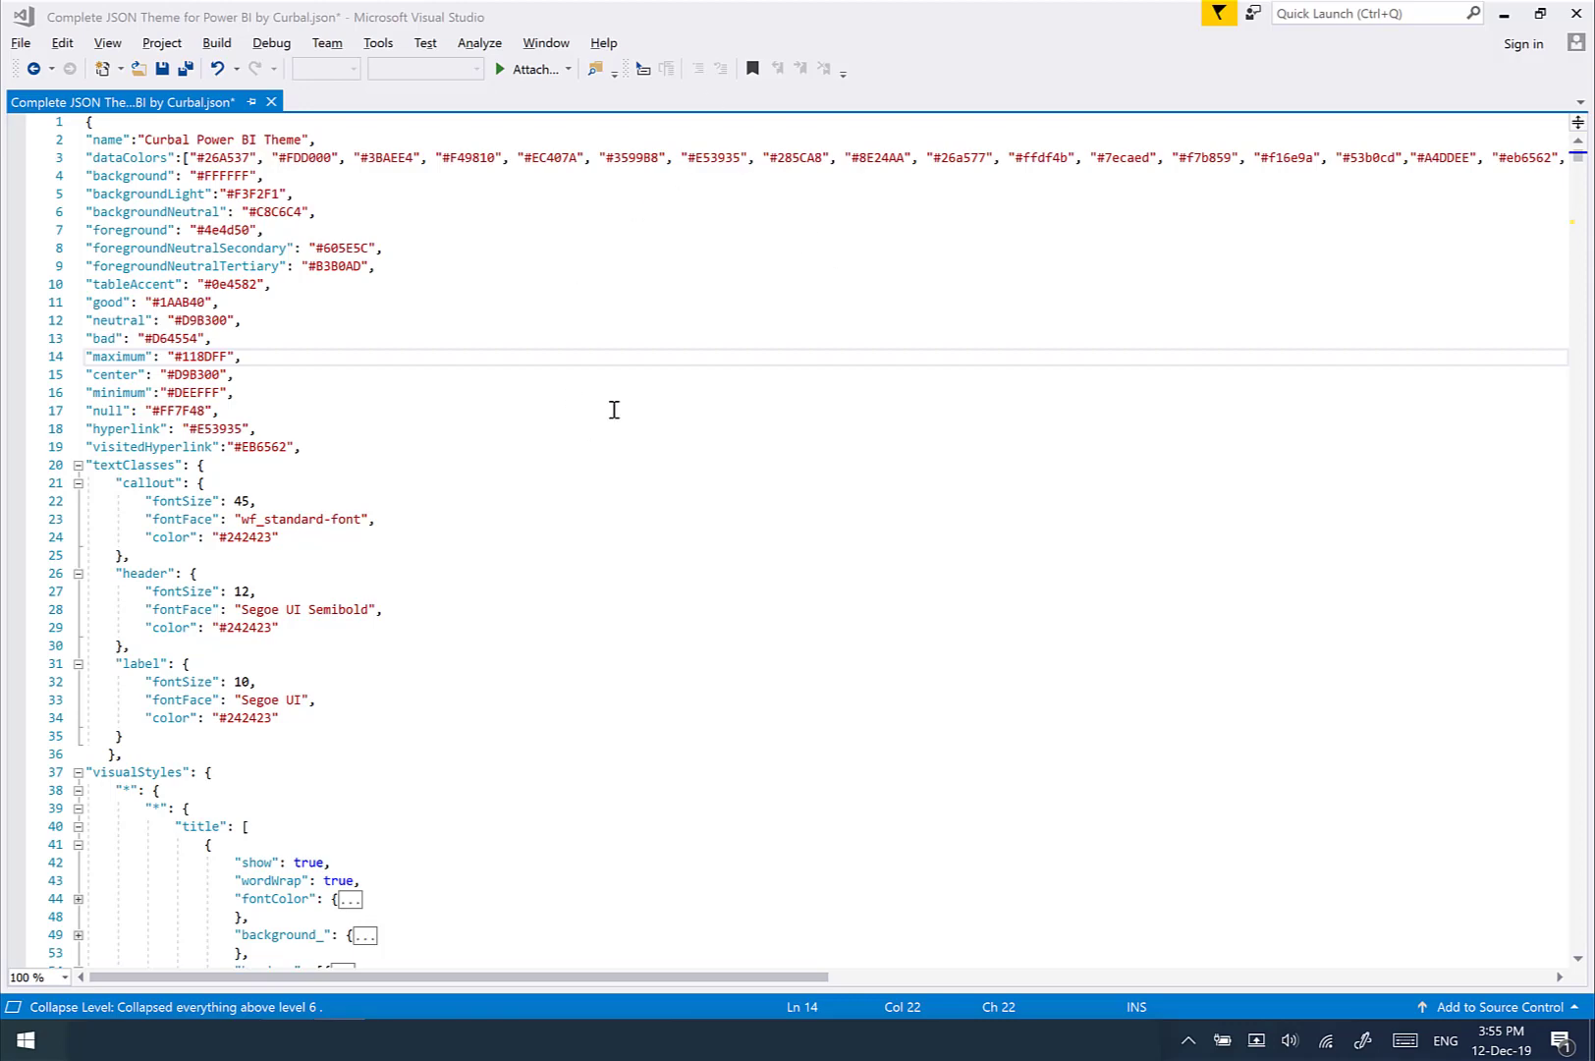
{"action": "scroll", "coordinate": [668, 543], "scroll_direction": "down", "scroll_amount": 5}
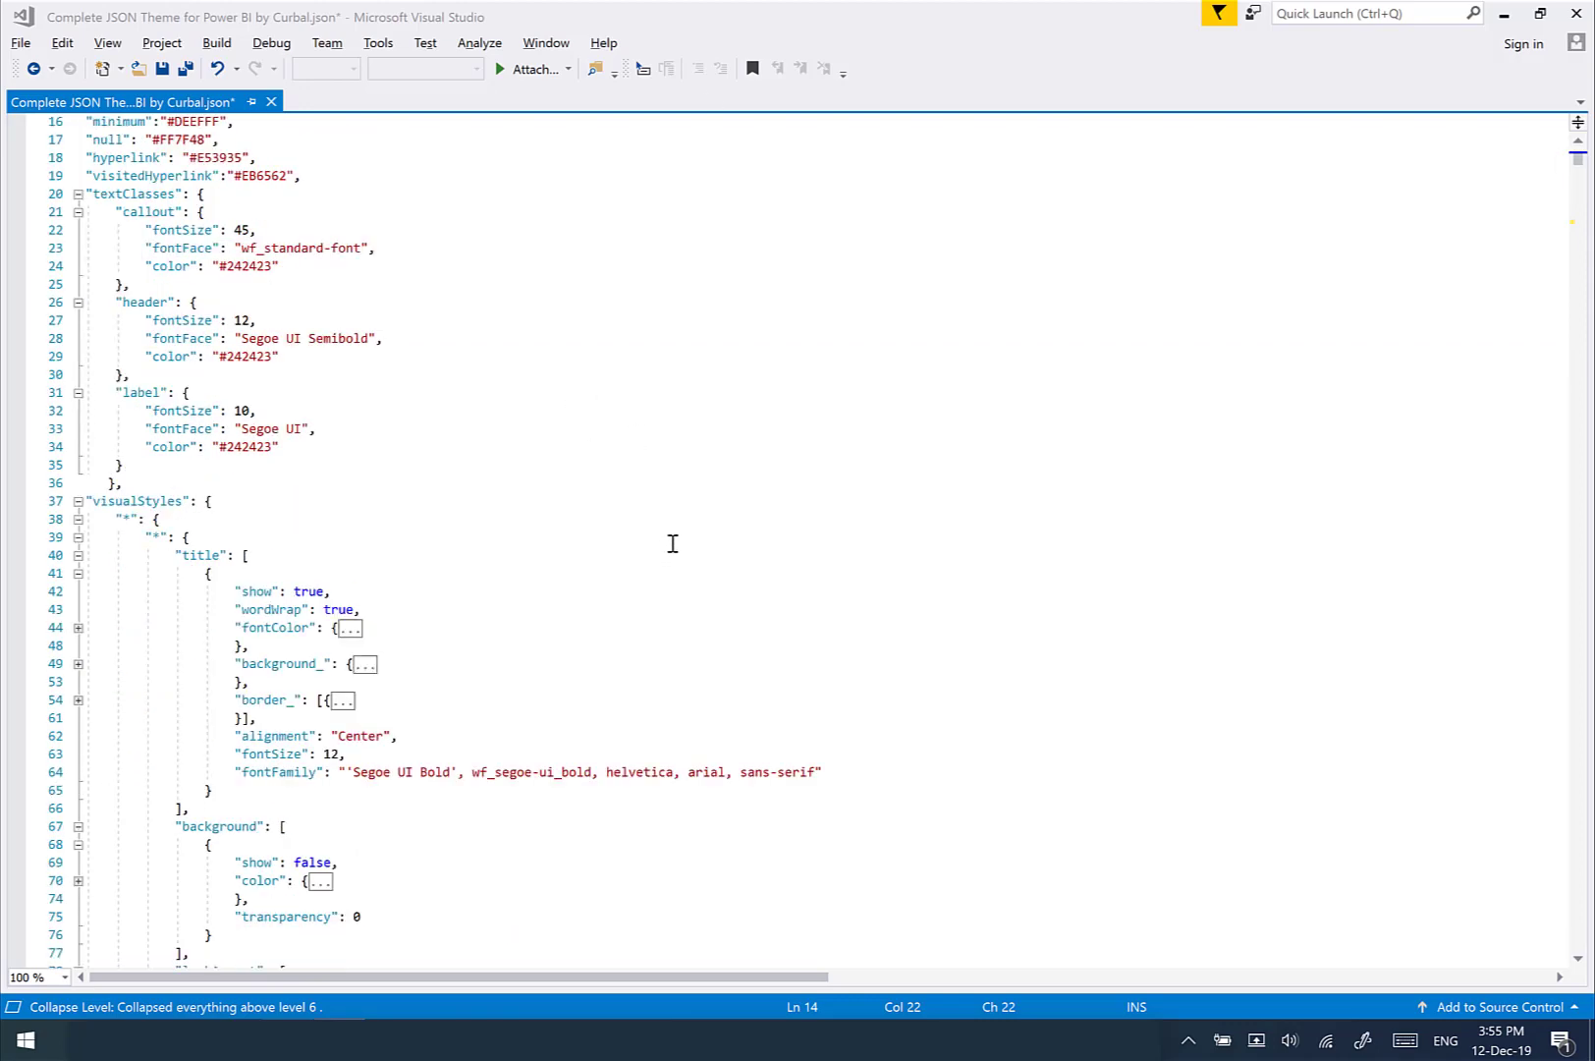
{"action": "scroll", "coordinate": [649, 503], "scroll_direction": "up", "scroll_amount": 5}
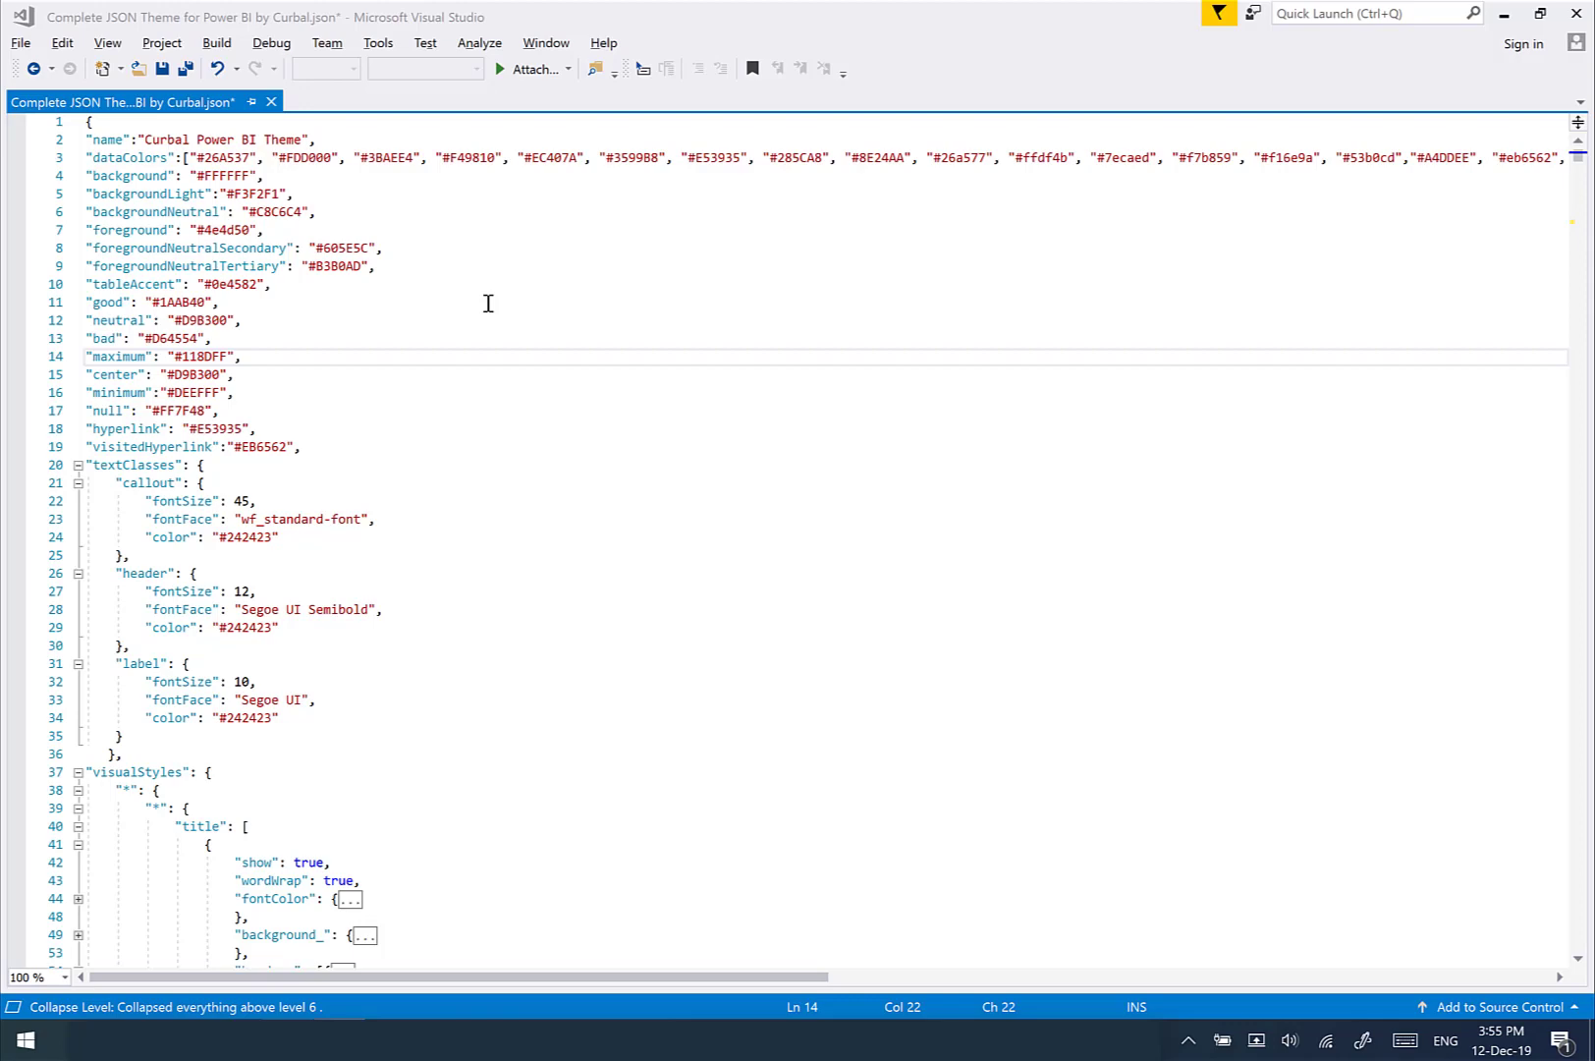
{"action": "scroll", "coordinate": [637, 377], "scroll_direction": "down", "scroll_amount": 20}
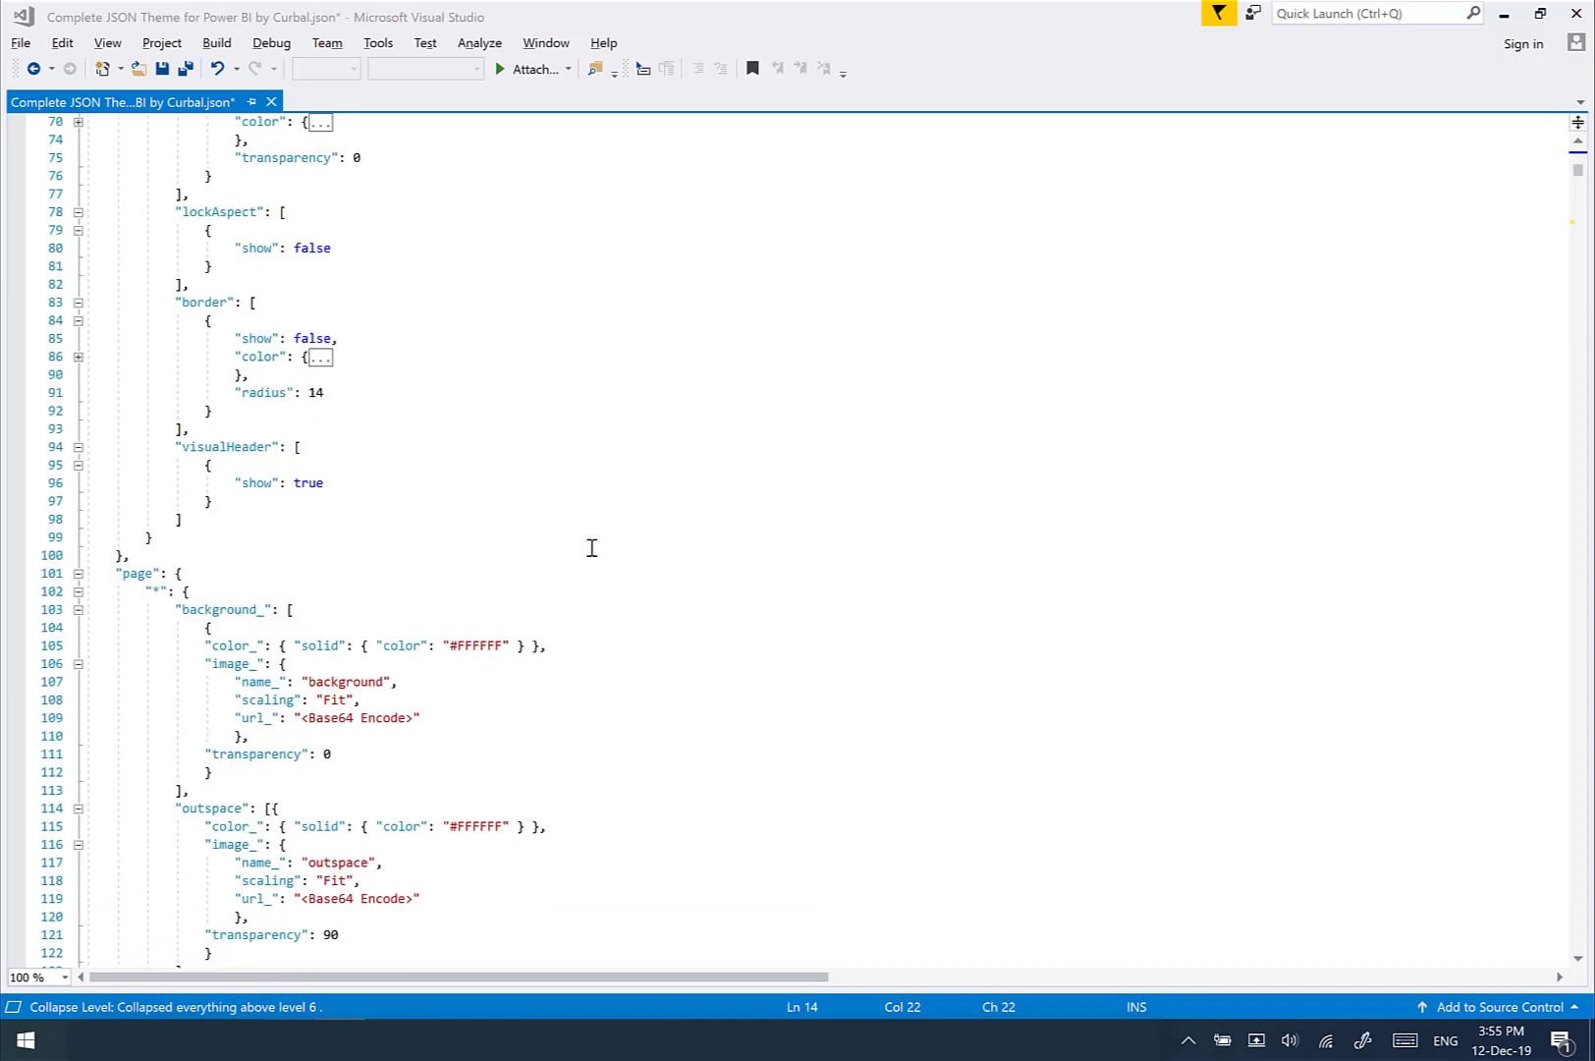
{"action": "scroll", "coordinate": [733, 555], "scroll_direction": "up", "scroll_amount": 20}
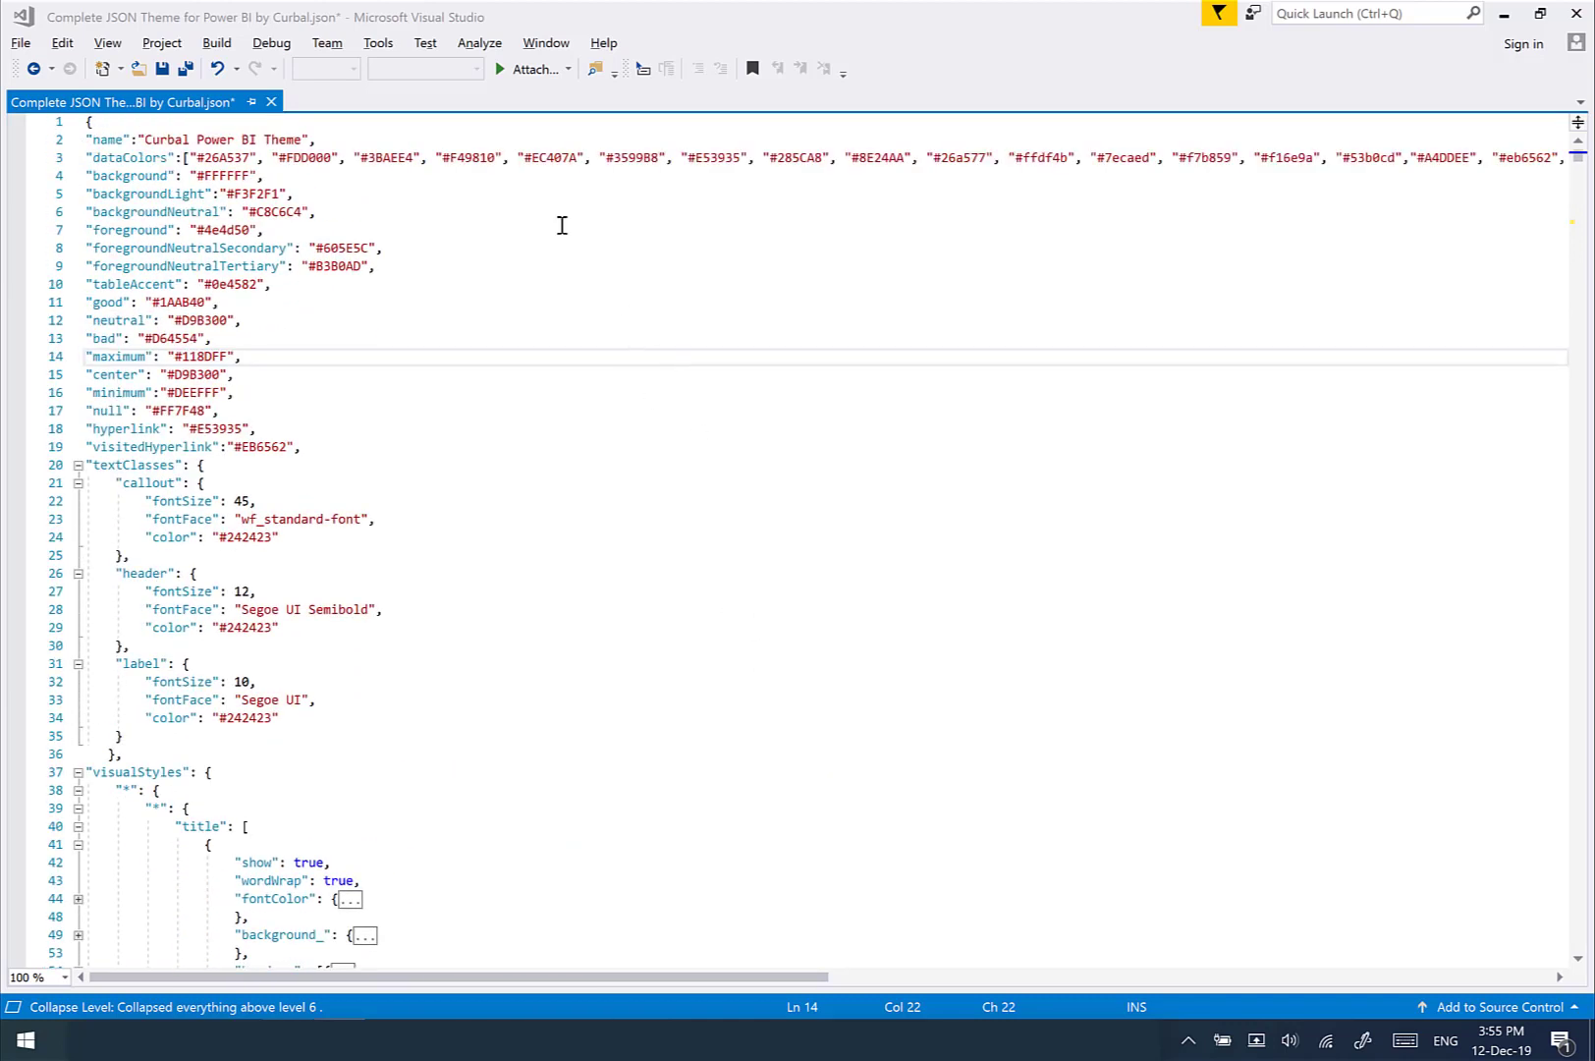
Look through the View menu's Collapse Level choices, then dismiss them
{"action": "left_click", "coordinate": [108, 44]}
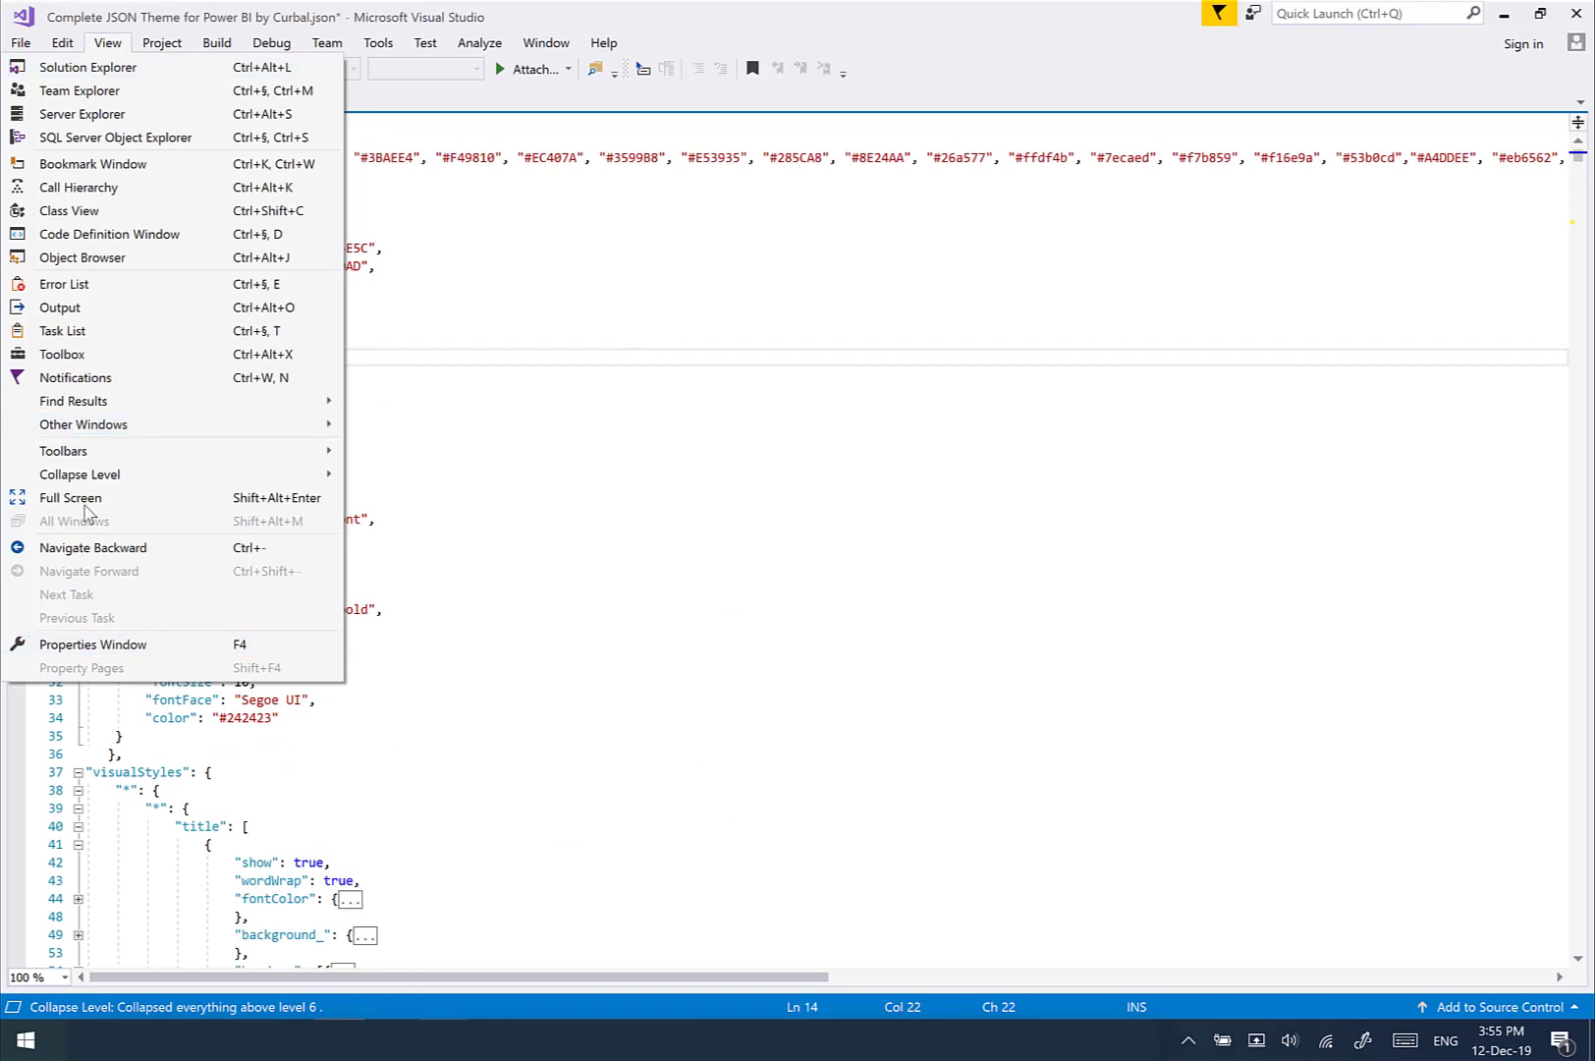
{"action": "mouse_move", "coordinate": [106, 479]}
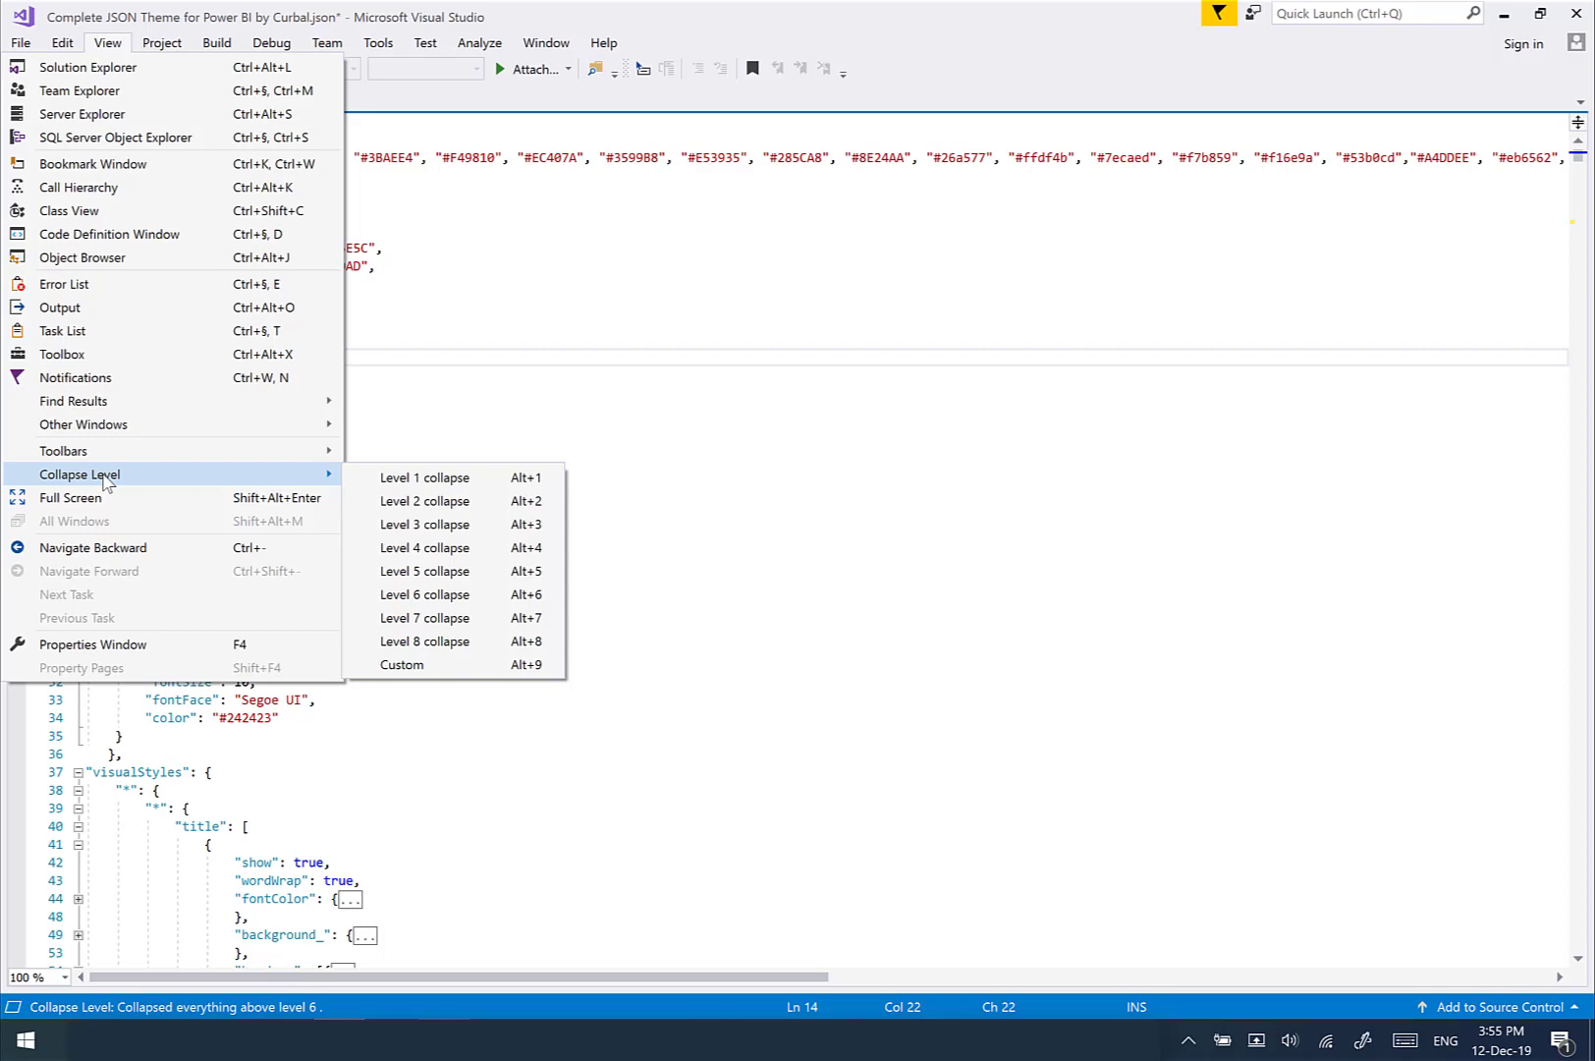
{"action": "left_click", "coordinate": [951, 365]}
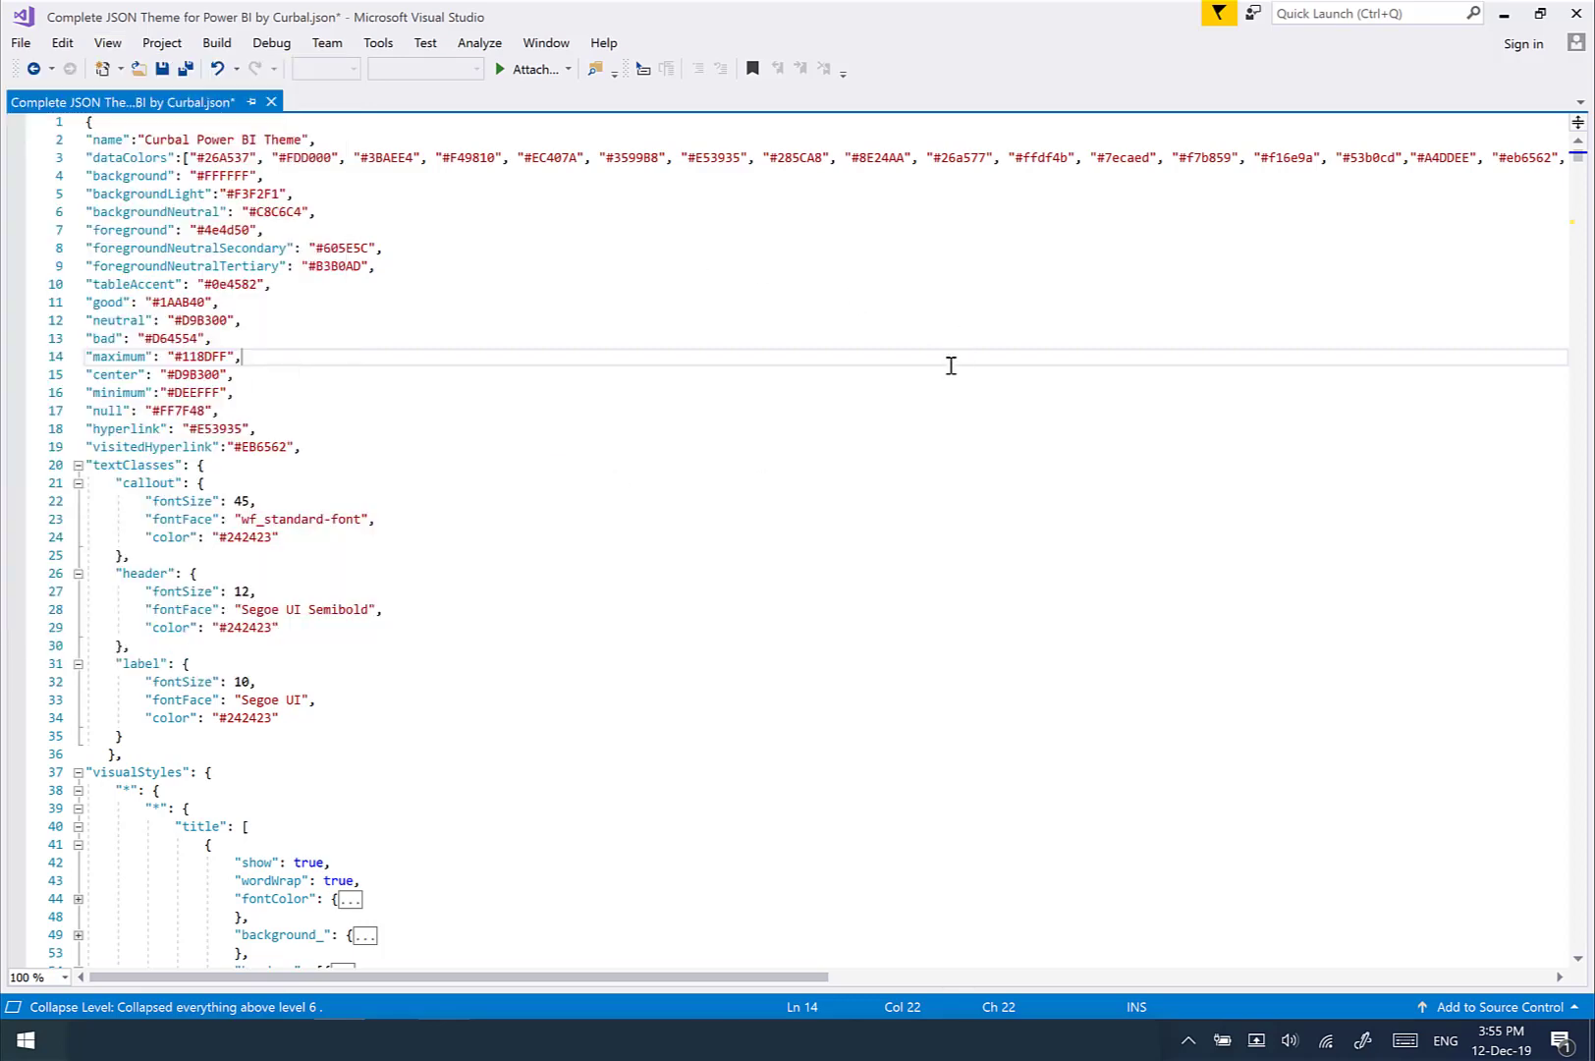
{"action": "scroll", "coordinate": [890, 499], "scroll_direction": "down", "scroll_amount": 4}
{"action": "scroll", "coordinate": [874, 473], "scroll_direction": "up", "scroll_amount": 4}
Fold the JSON to level 2, then level 1, then back to level 2
{"action": "key", "text": "ctrl+k"}
{"action": "key", "text": "ctrl+2"}
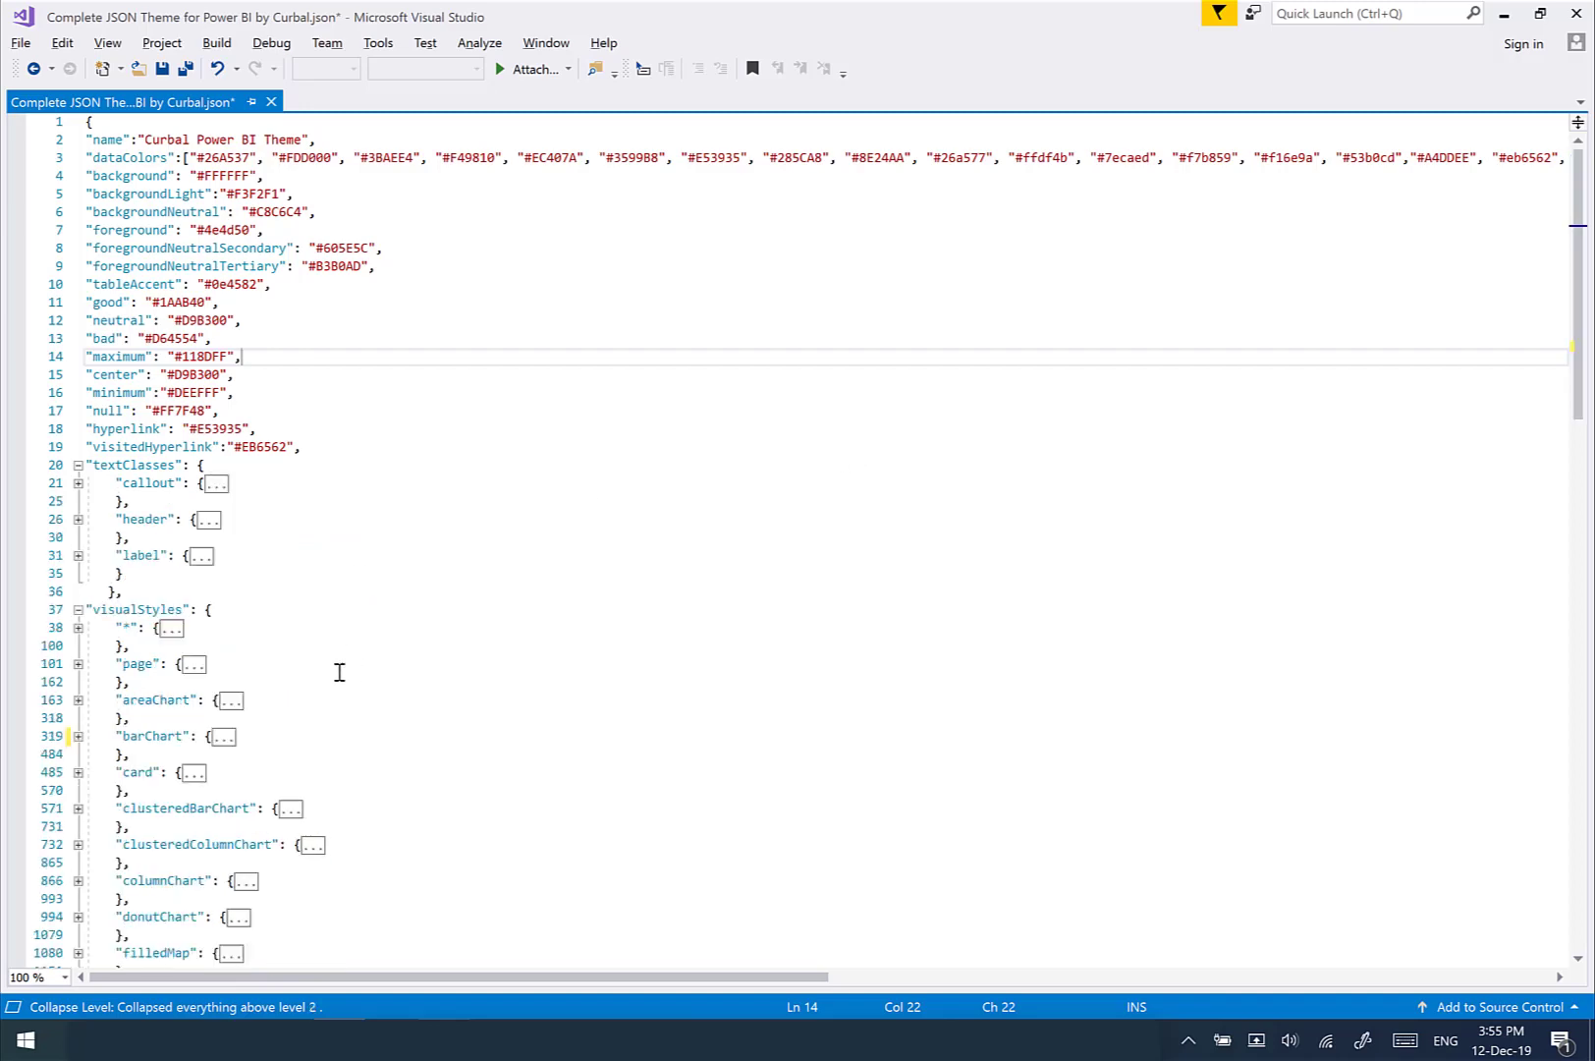
{"action": "scroll", "coordinate": [337, 669], "scroll_direction": "down", "scroll_amount": 13}
{"action": "scroll", "coordinate": [191, 672], "scroll_direction": "down", "scroll_amount": 1}
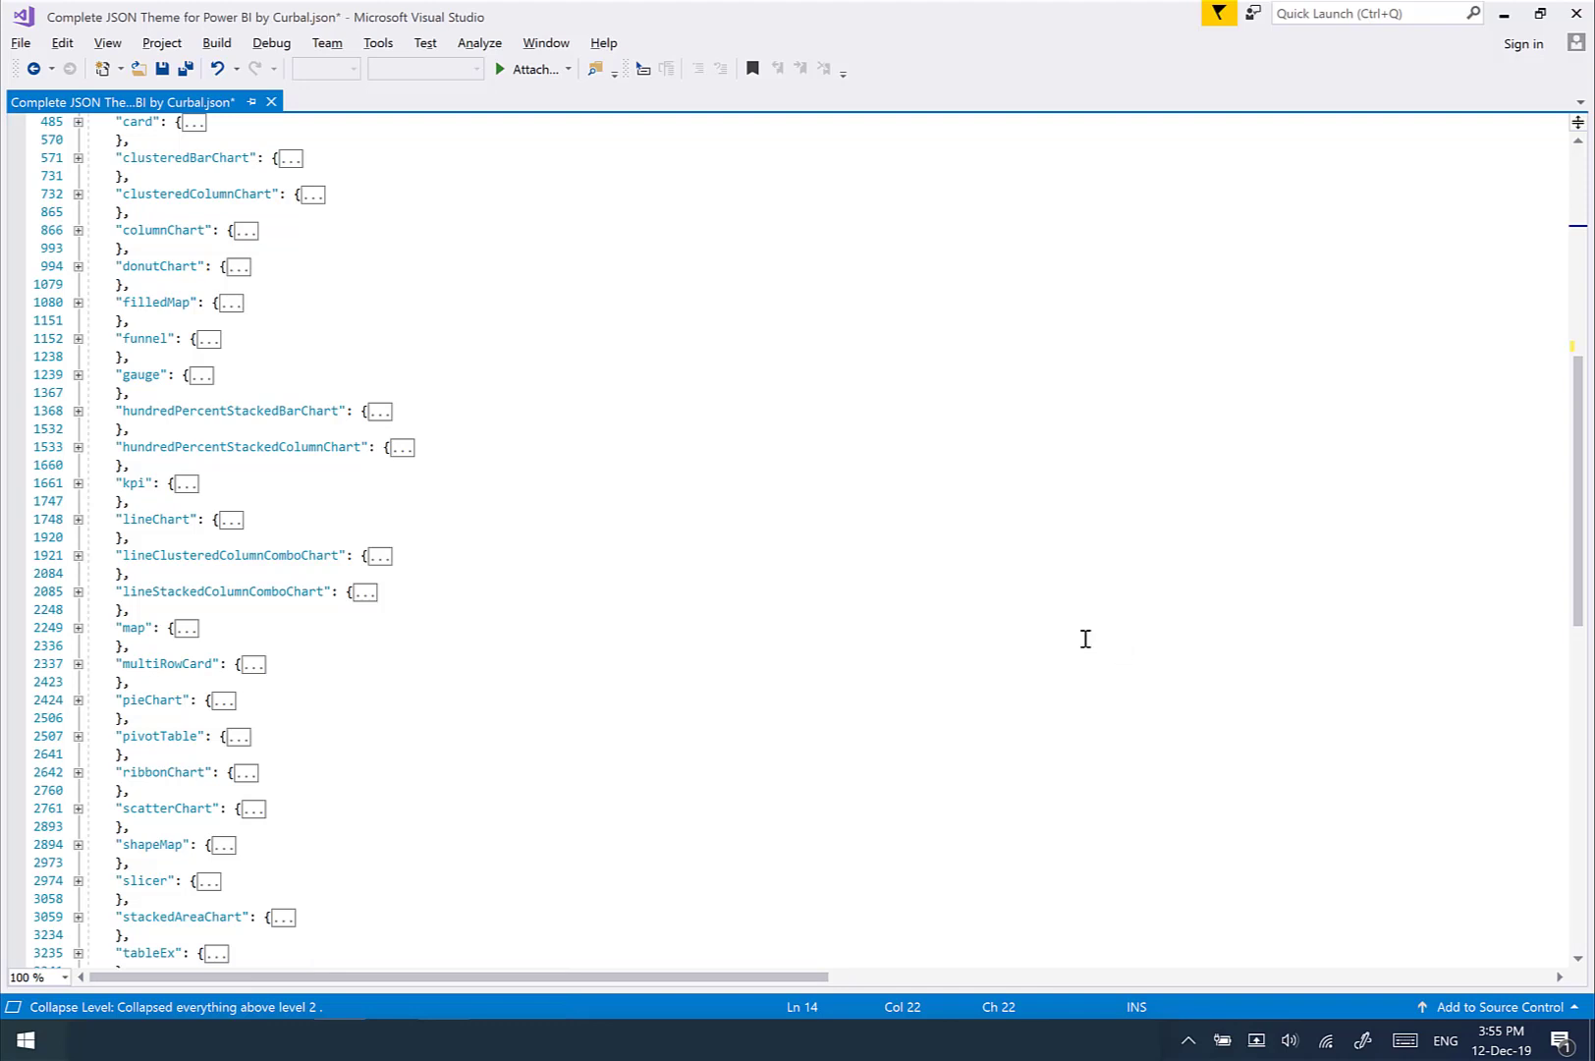
{"action": "key", "text": "ctrl+k"}
{"action": "key", "text": "ctrl+1"}
{"action": "scroll", "coordinate": [744, 548], "scroll_direction": "up", "scroll_amount": 1}
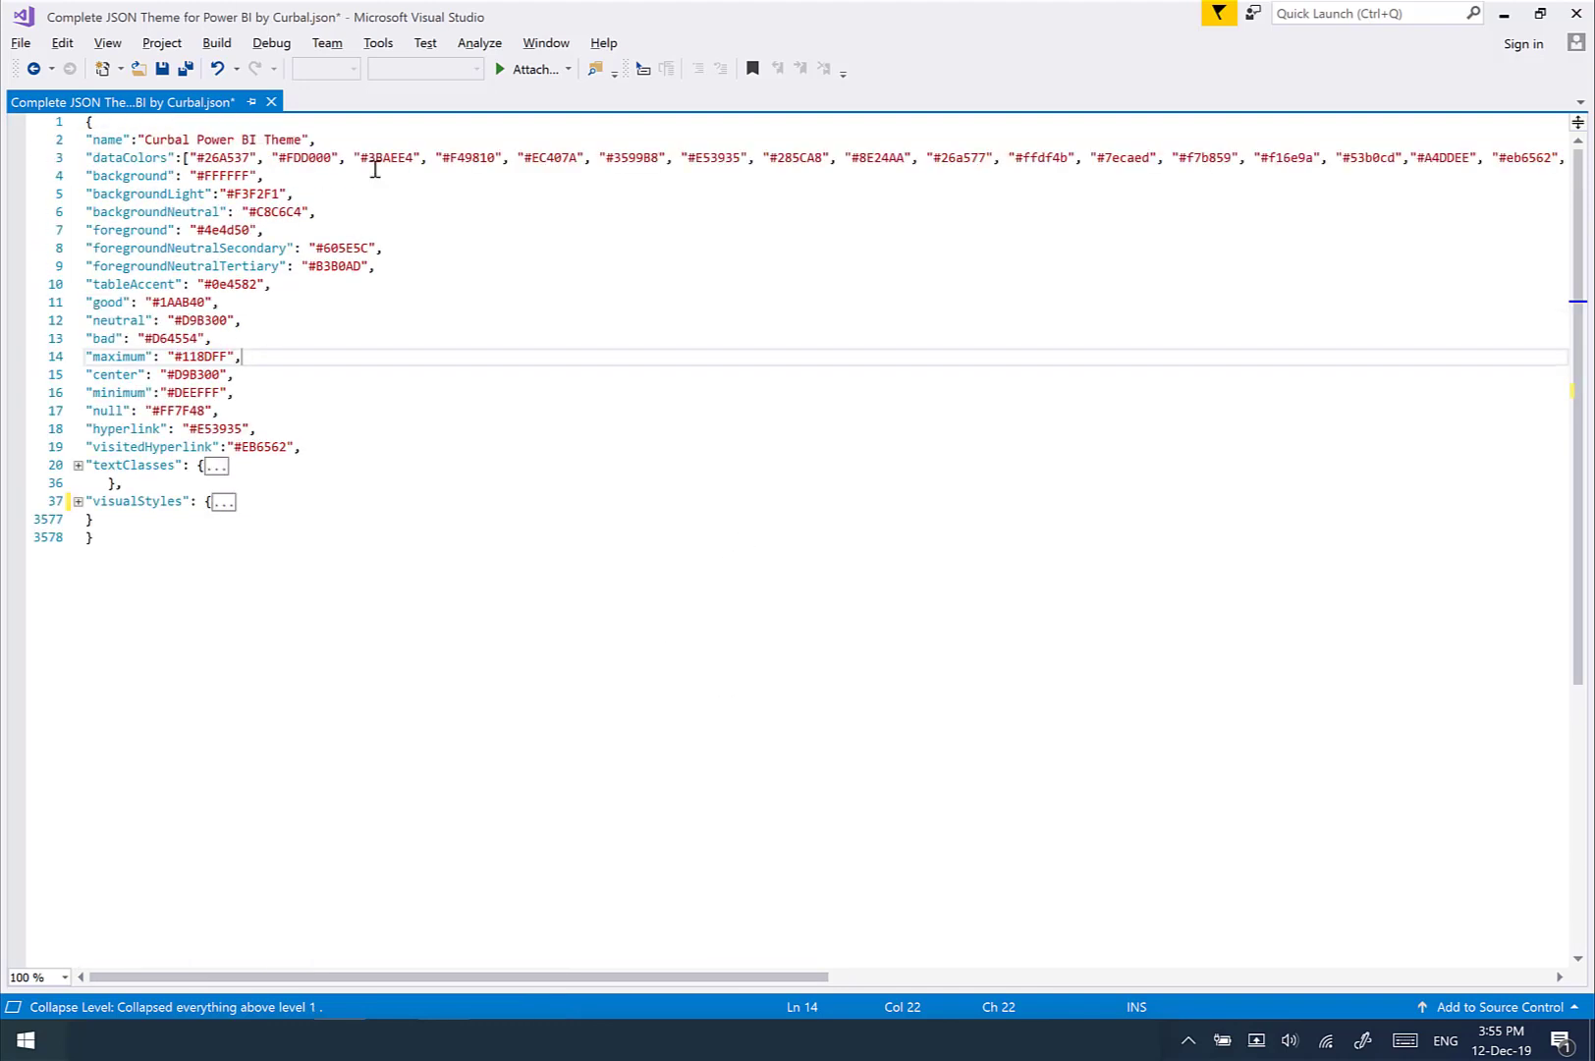
{"action": "key", "text": "ctrl+k"}
{"action": "key", "text": "ctrl+2"}
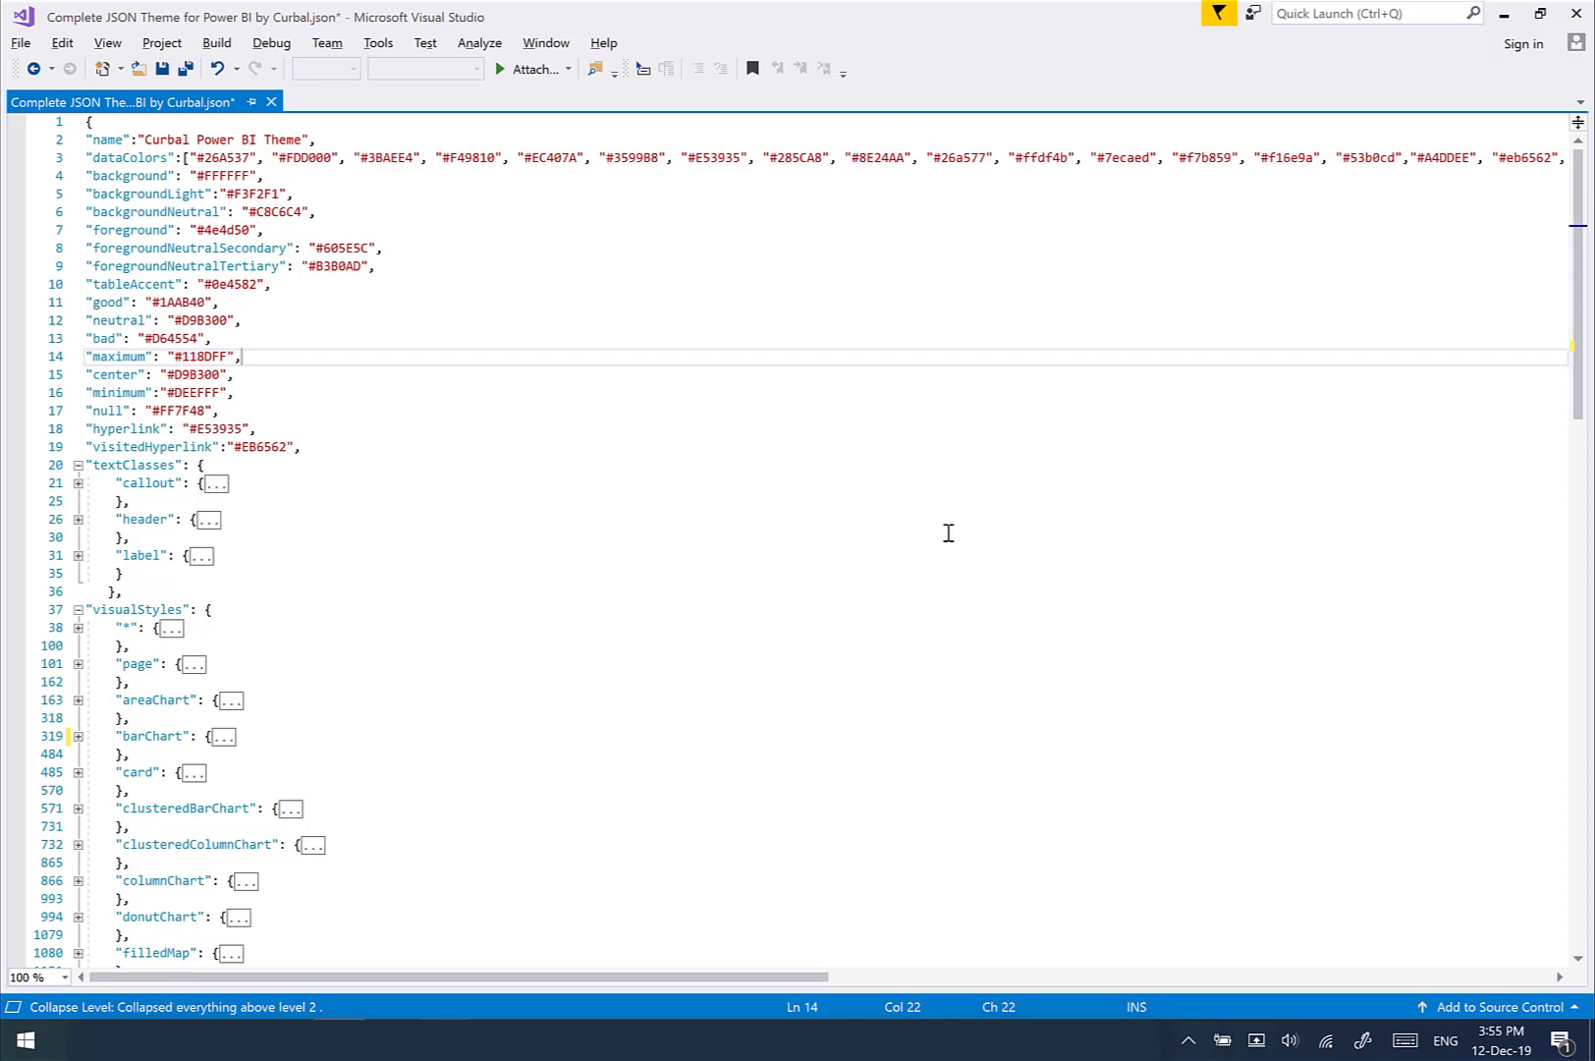
Expand the outline to levels 3 and 4, then fold it back to level 2
{"action": "key", "text": "ctrl+k"}
{"action": "key", "text": "ctrl+3"}
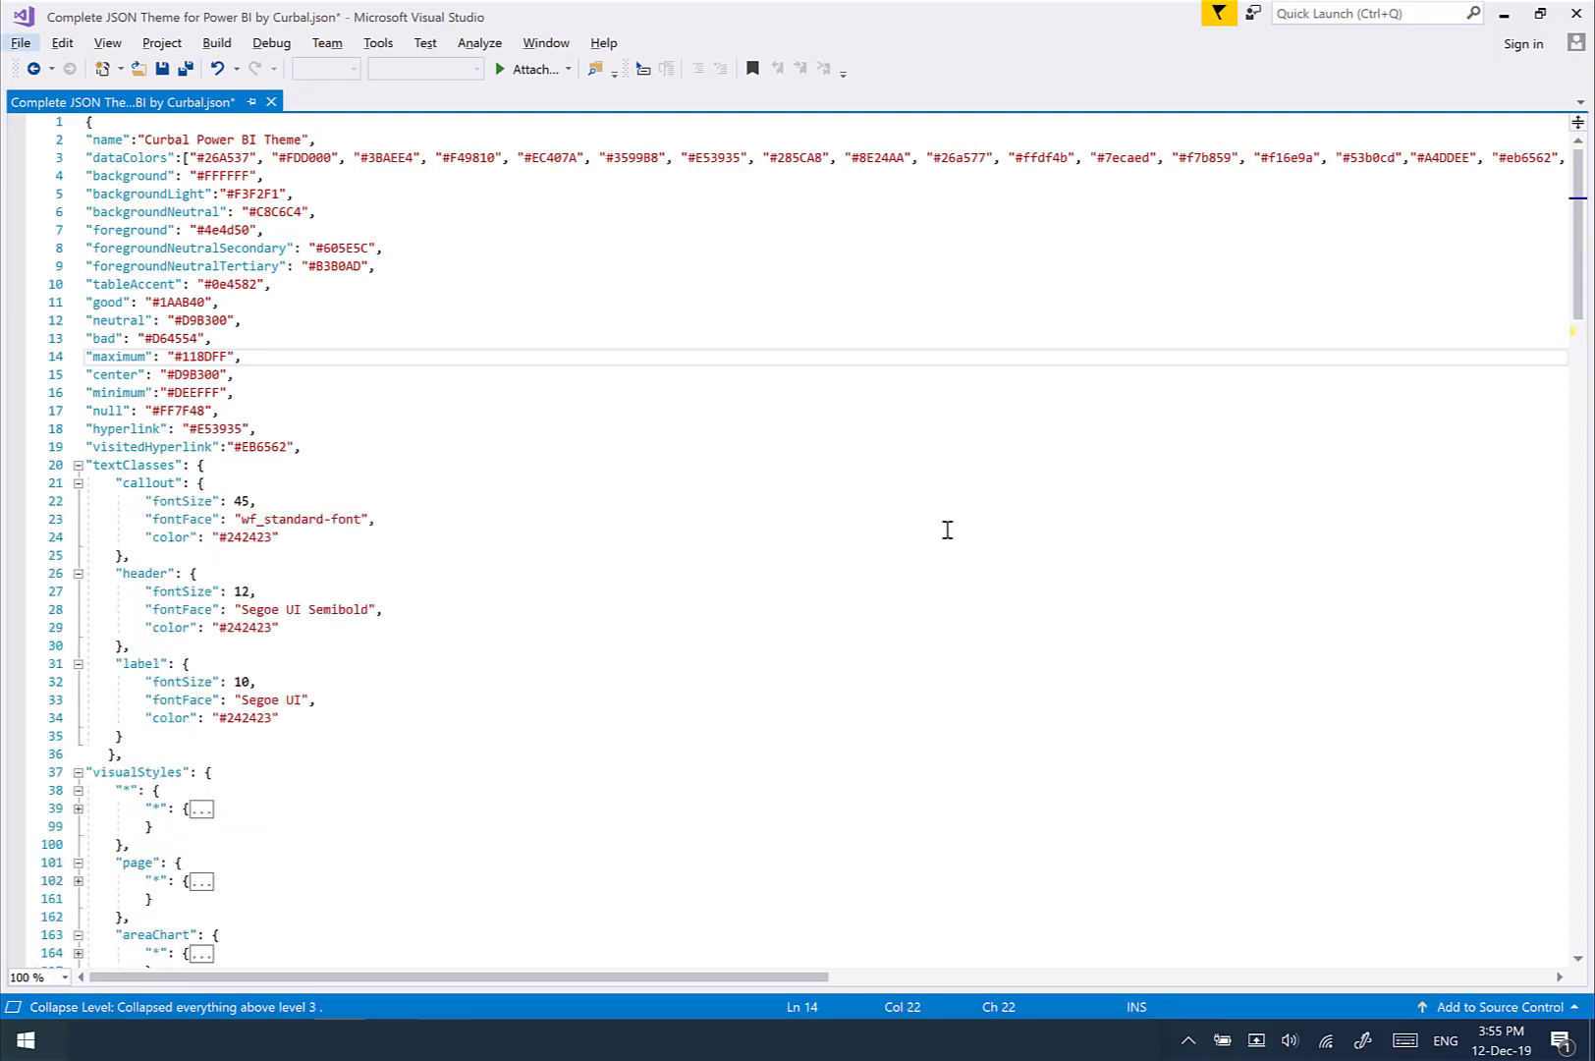
{"action": "key", "text": "ctrl+k"}
{"action": "key", "text": "ctrl+4"}
{"action": "scroll", "coordinate": [924, 534], "scroll_direction": "down", "scroll_amount": 6}
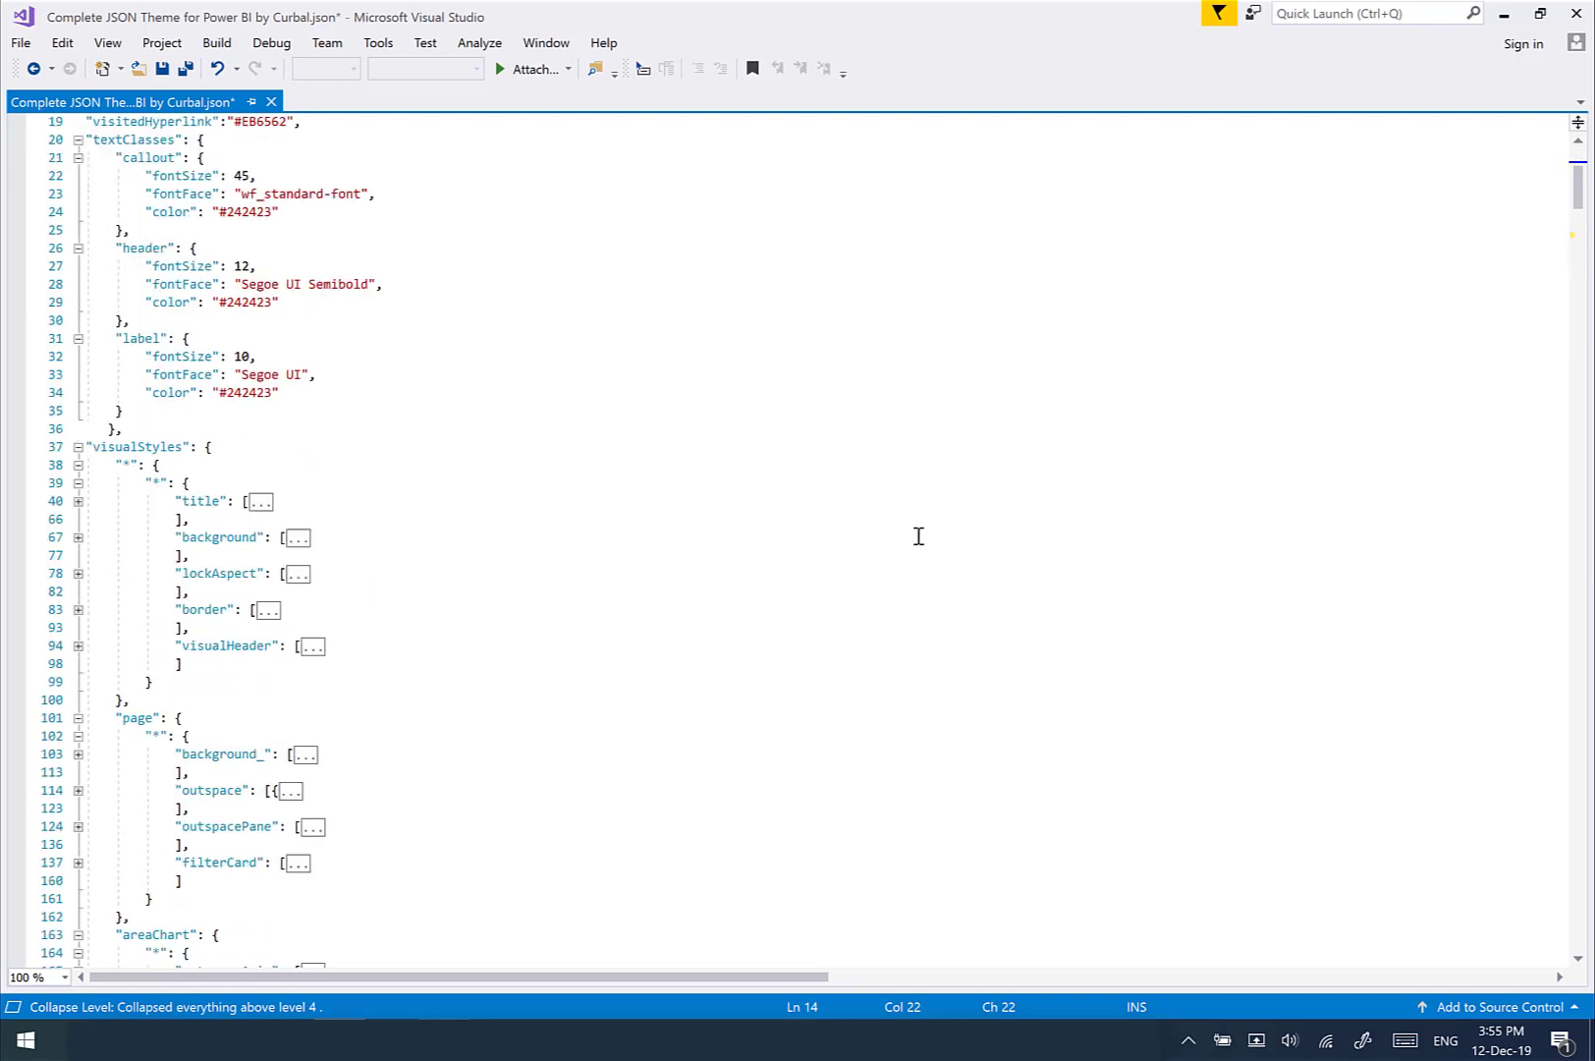
{"action": "key", "text": "ctrl+k"}
{"action": "key", "text": "ctrl+2"}
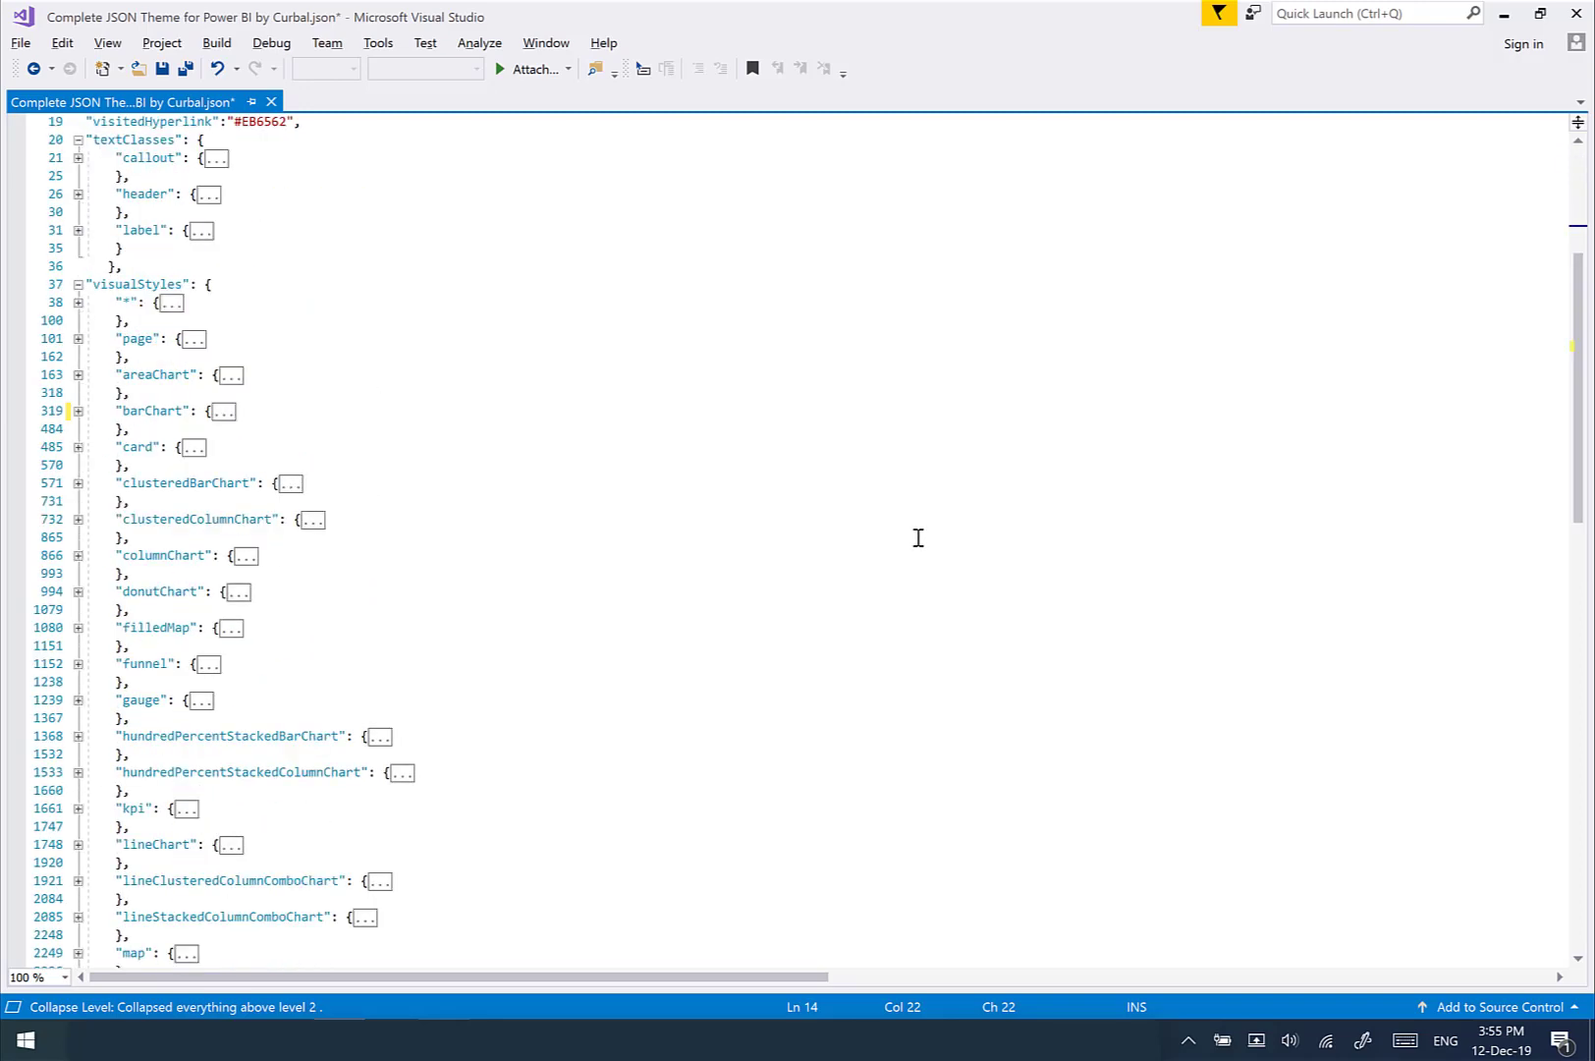
{"action": "scroll", "coordinate": [883, 530], "scroll_direction": "up", "scroll_amount": 6}
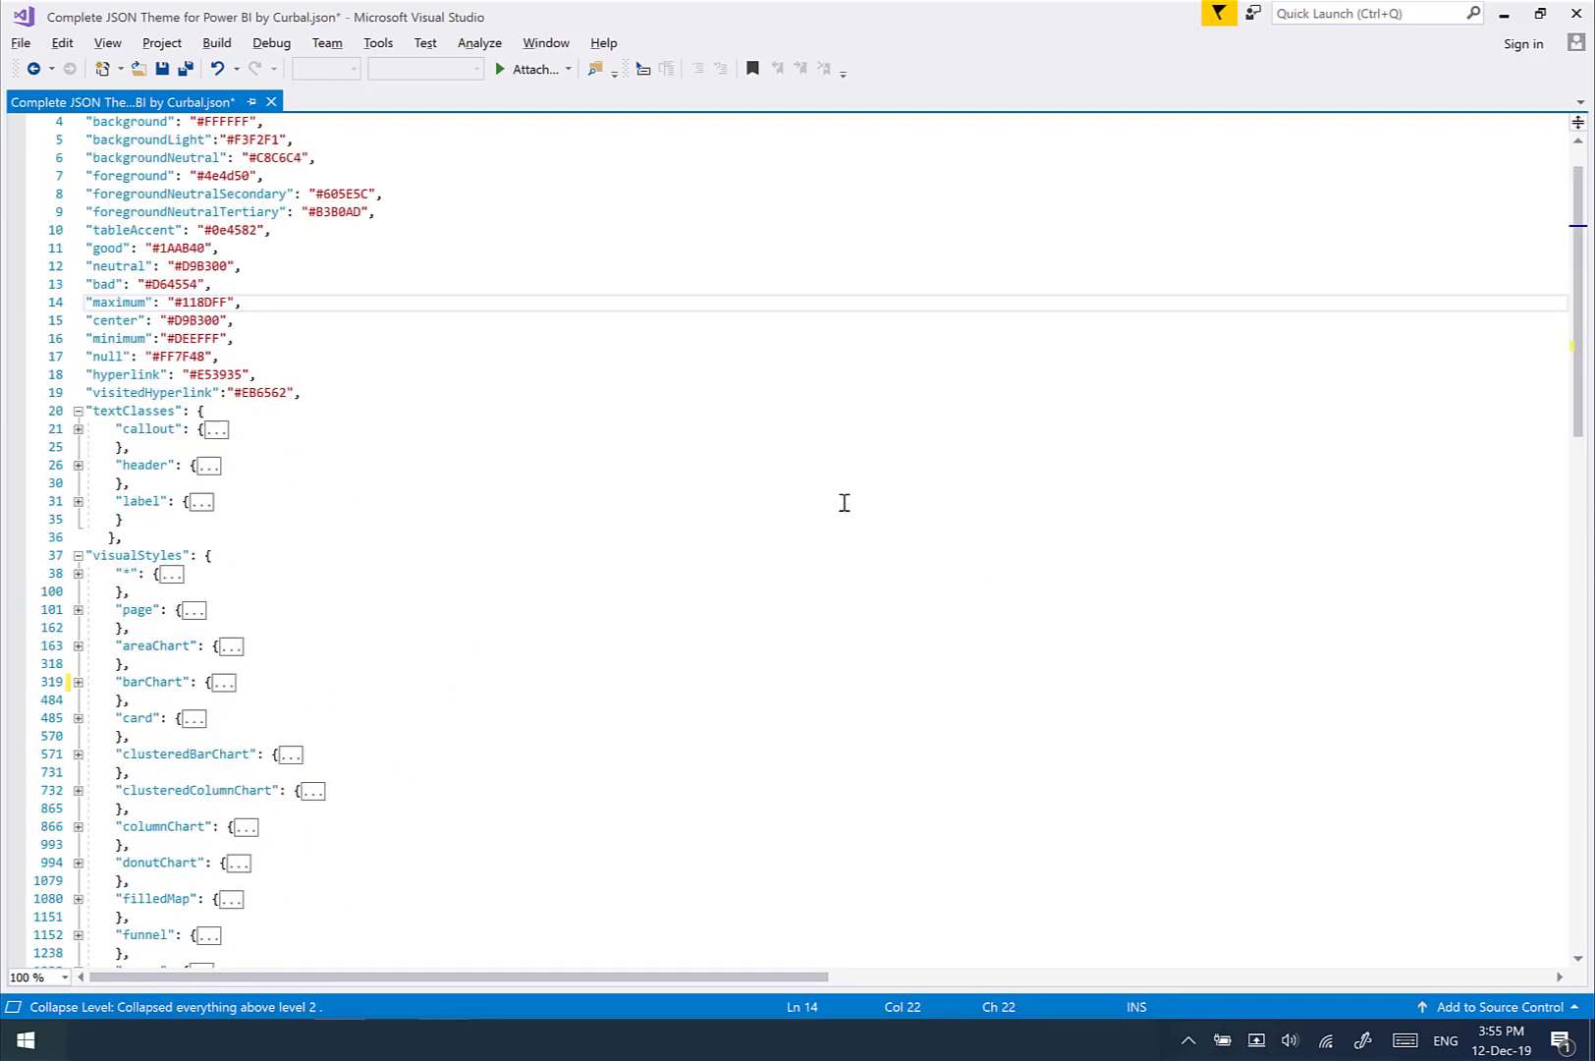
Highlight the good through visitedHyperlink colour lines, then clear the selection
{"action": "left_click", "coordinate": [88, 302]}
{"action": "left_click_drag", "start_coordinate": [128, 309], "coordinate": [321, 445]}
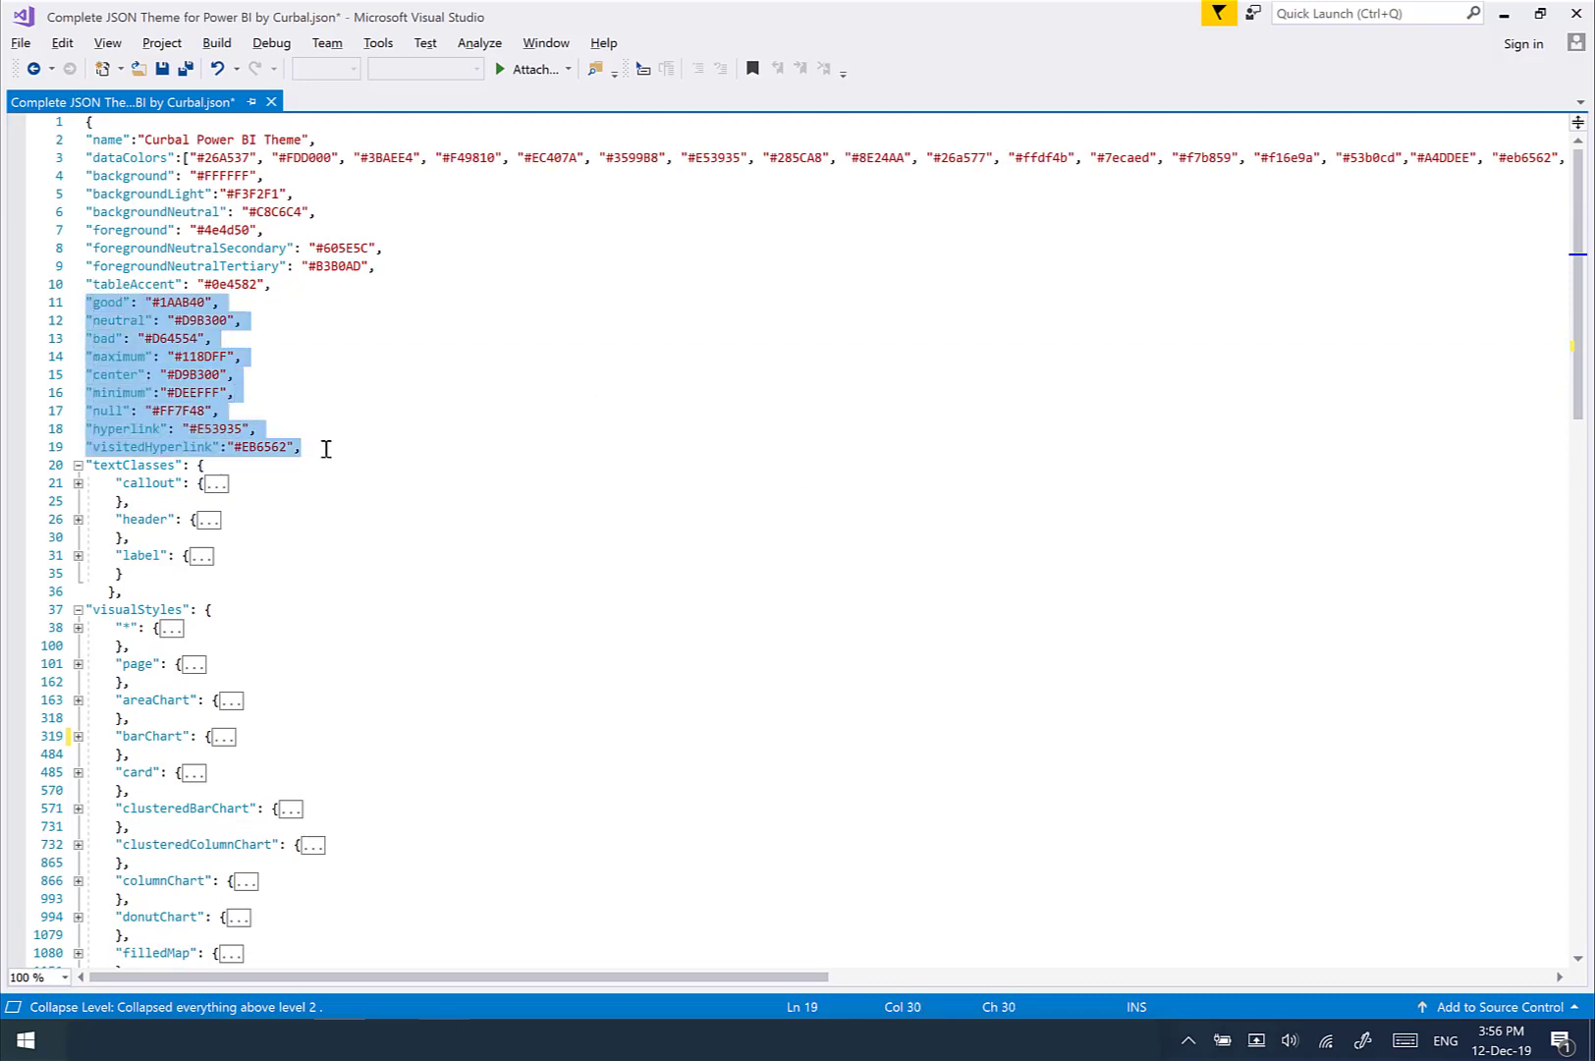
{"action": "left_click", "coordinate": [122, 469]}
{"action": "scroll", "coordinate": [122, 471], "scroll_direction": "down", "scroll_amount": 3}
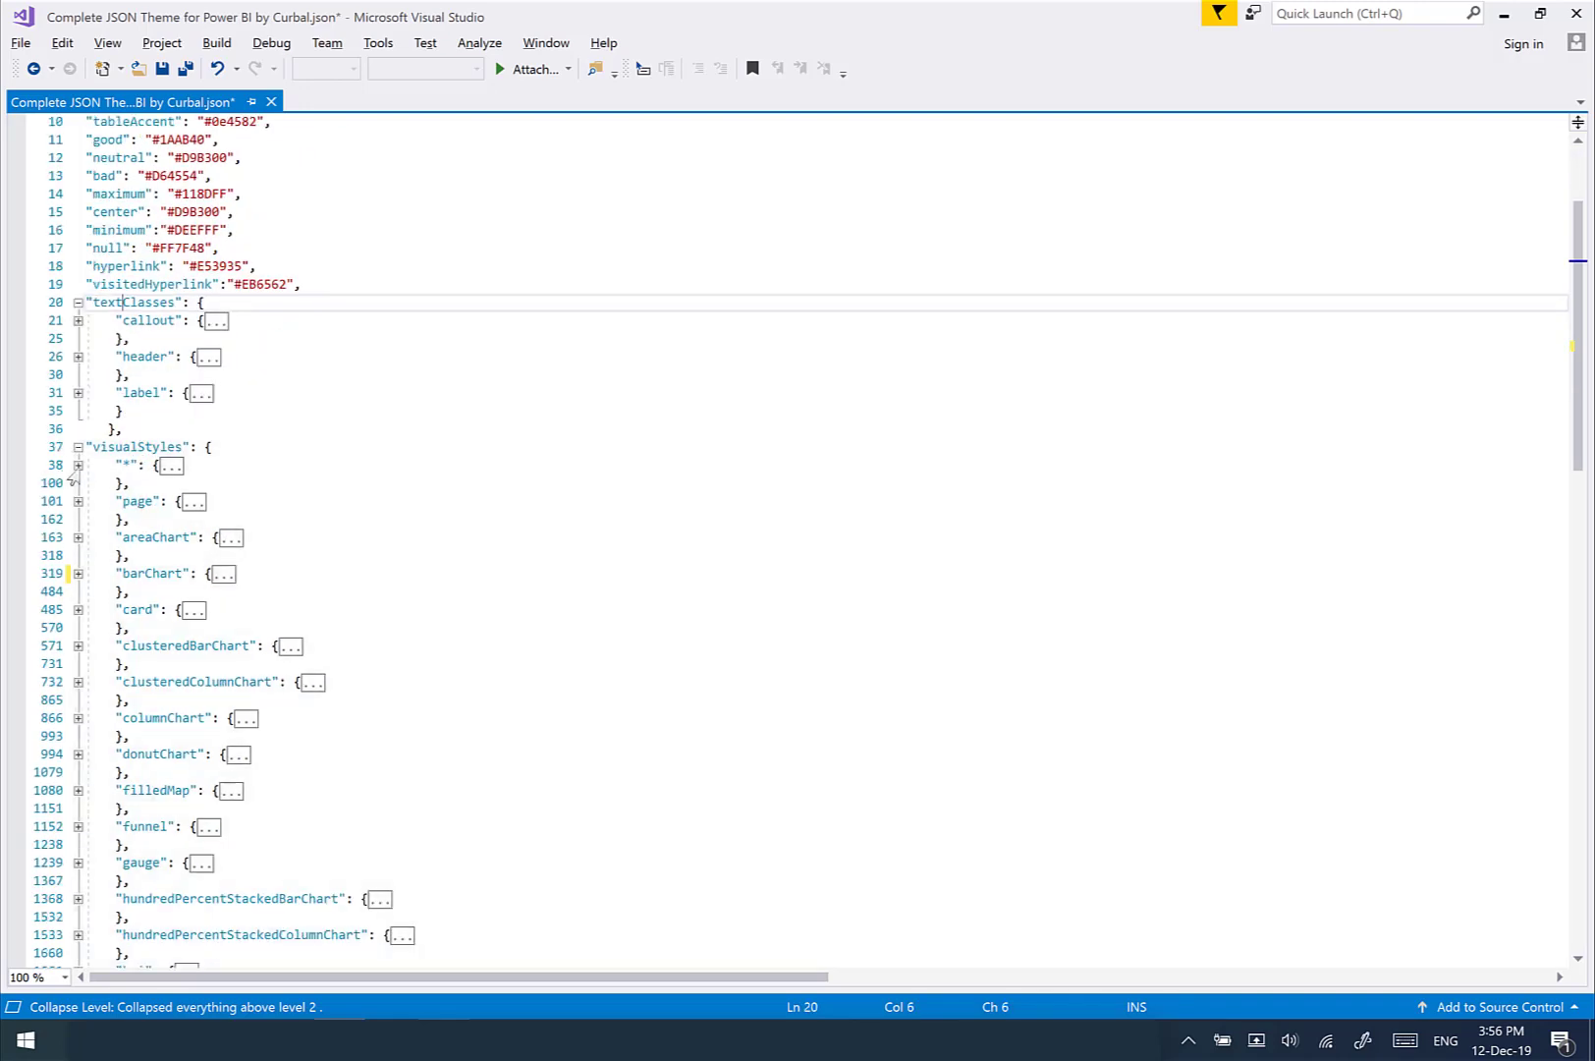
Expand the "*" block and highlight its #3BAEE4, centered, size-12 Segoe UI Bold title settings
{"action": "left_click", "coordinate": [78, 466]}
{"action": "scroll", "coordinate": [342, 506], "scroll_direction": "down", "scroll_amount": 5}
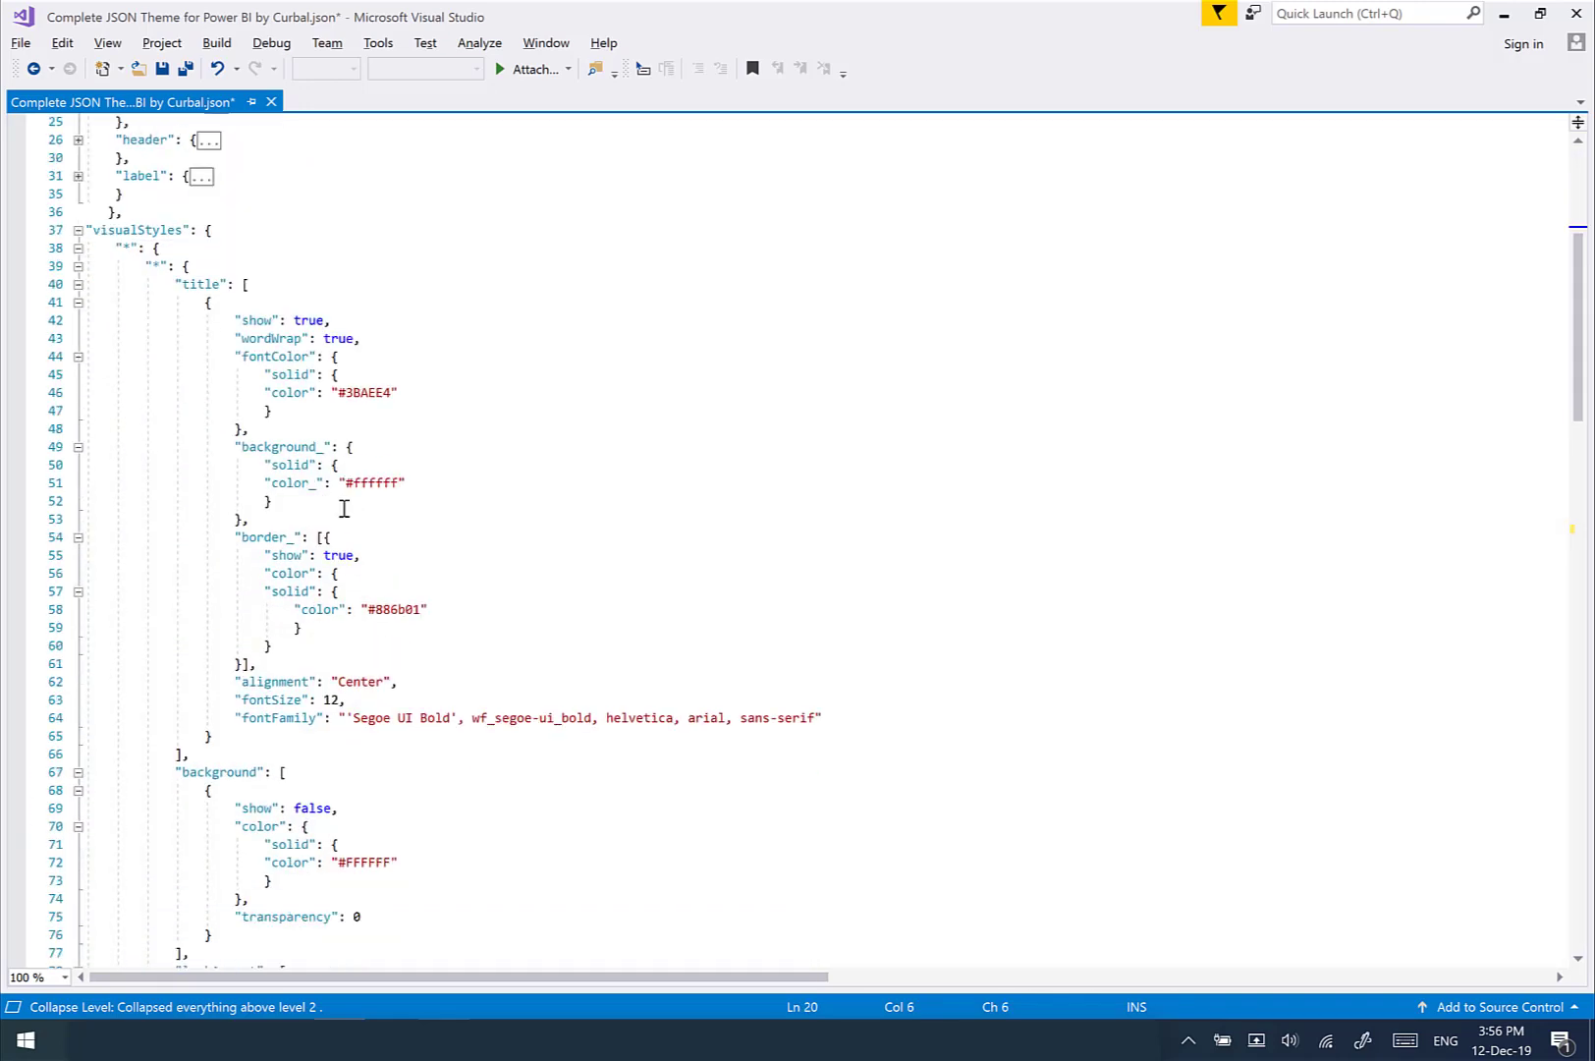
{"action": "left_click_drag", "start_coordinate": [107, 249], "coordinate": [135, 253]}
{"action": "scroll", "coordinate": [431, 364], "scroll_direction": "down", "scroll_amount": 7}
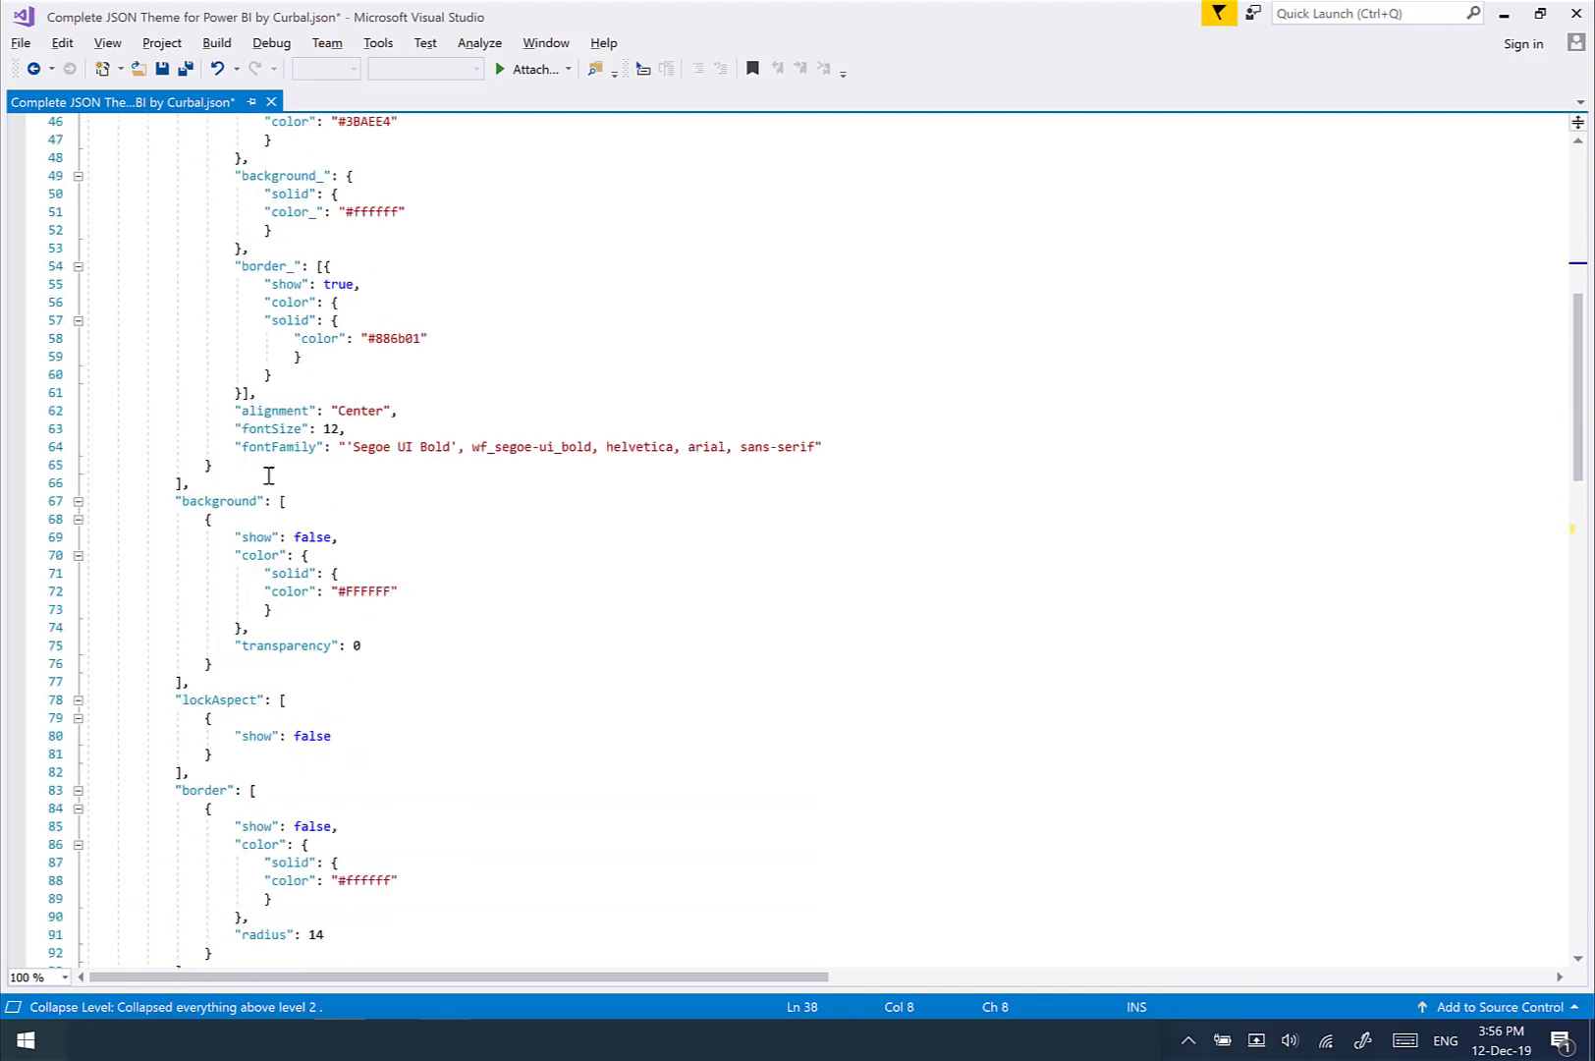
{"action": "scroll", "coordinate": [531, 400], "scroll_direction": "up", "scroll_amount": 4}
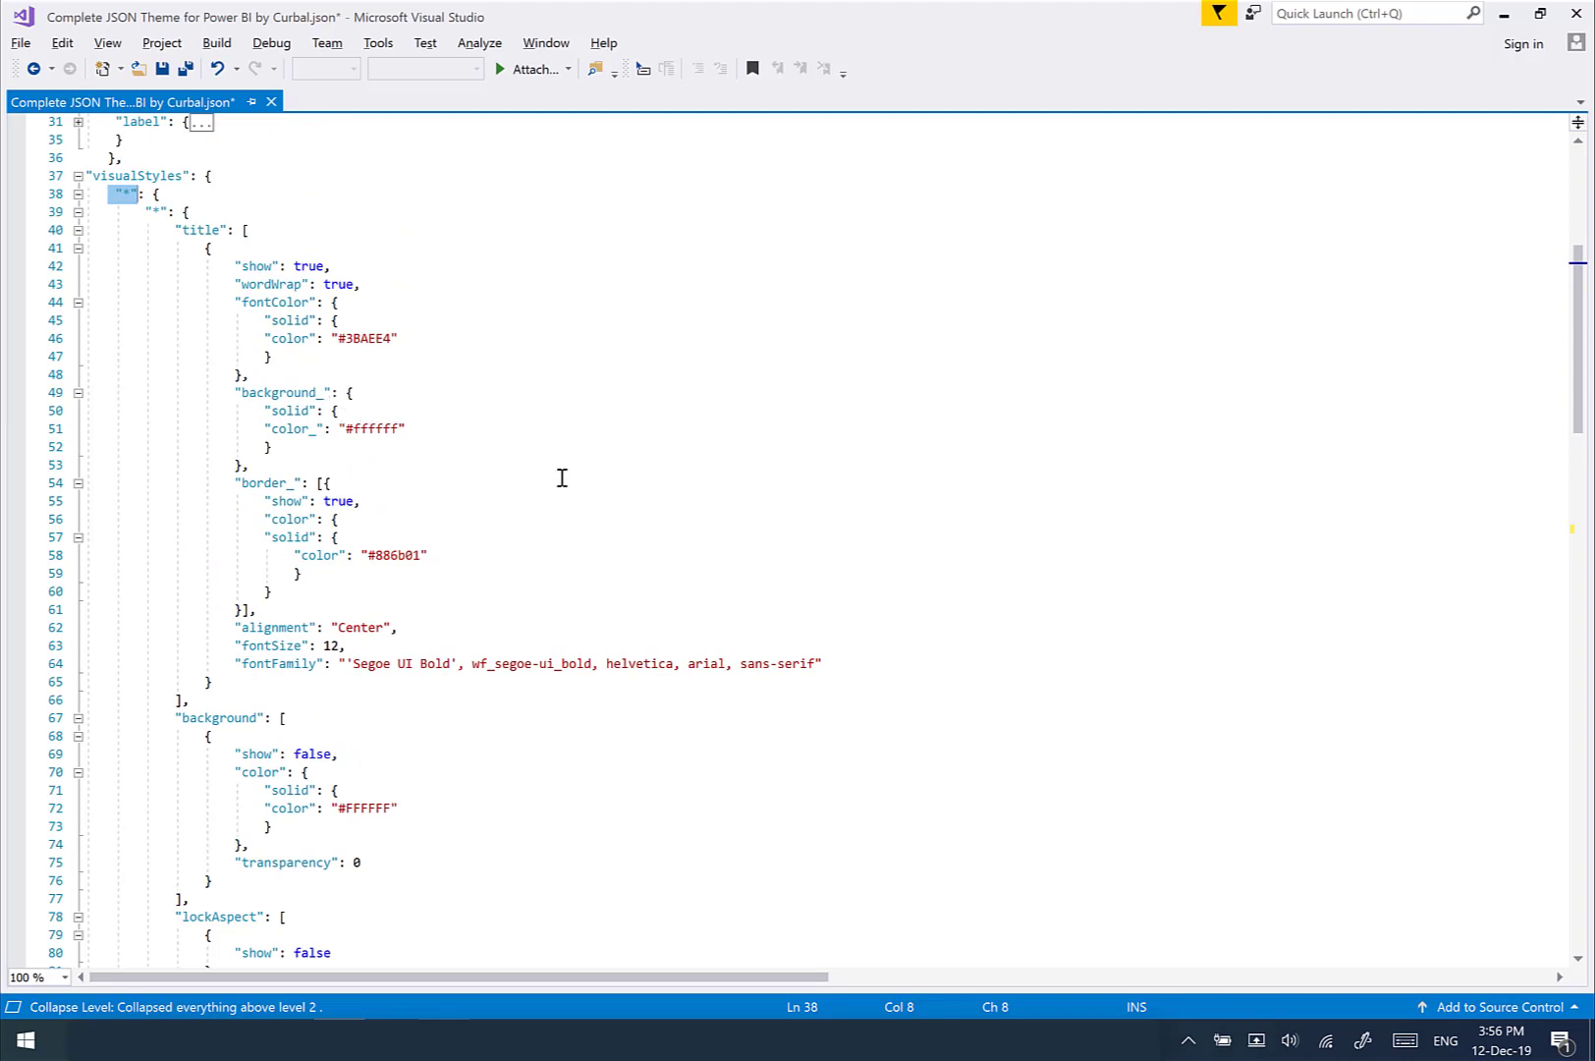
{"action": "scroll", "coordinate": [580, 469], "scroll_direction": "down", "scroll_amount": 6}
{"action": "scroll", "coordinate": [584, 466], "scroll_direction": "down", "scroll_amount": 5}
{"action": "scroll", "coordinate": [584, 459], "scroll_direction": "up", "scroll_amount": 13}
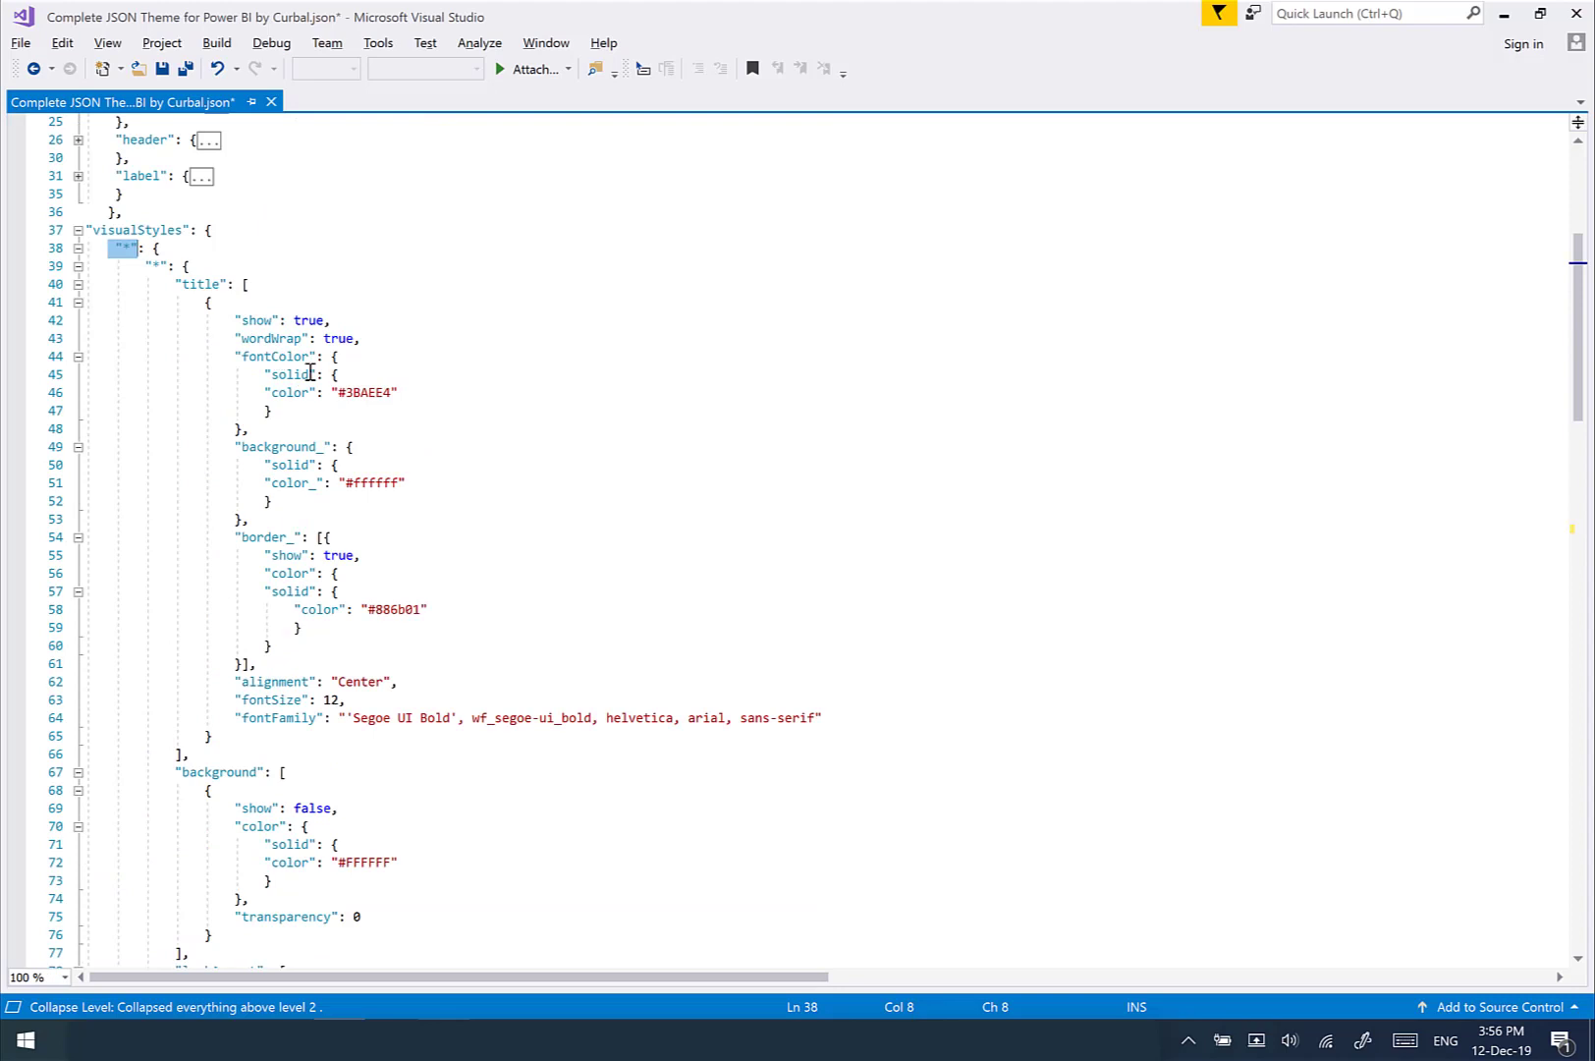
{"action": "left_click_drag", "start_coordinate": [176, 284], "coordinate": [452, 392]}
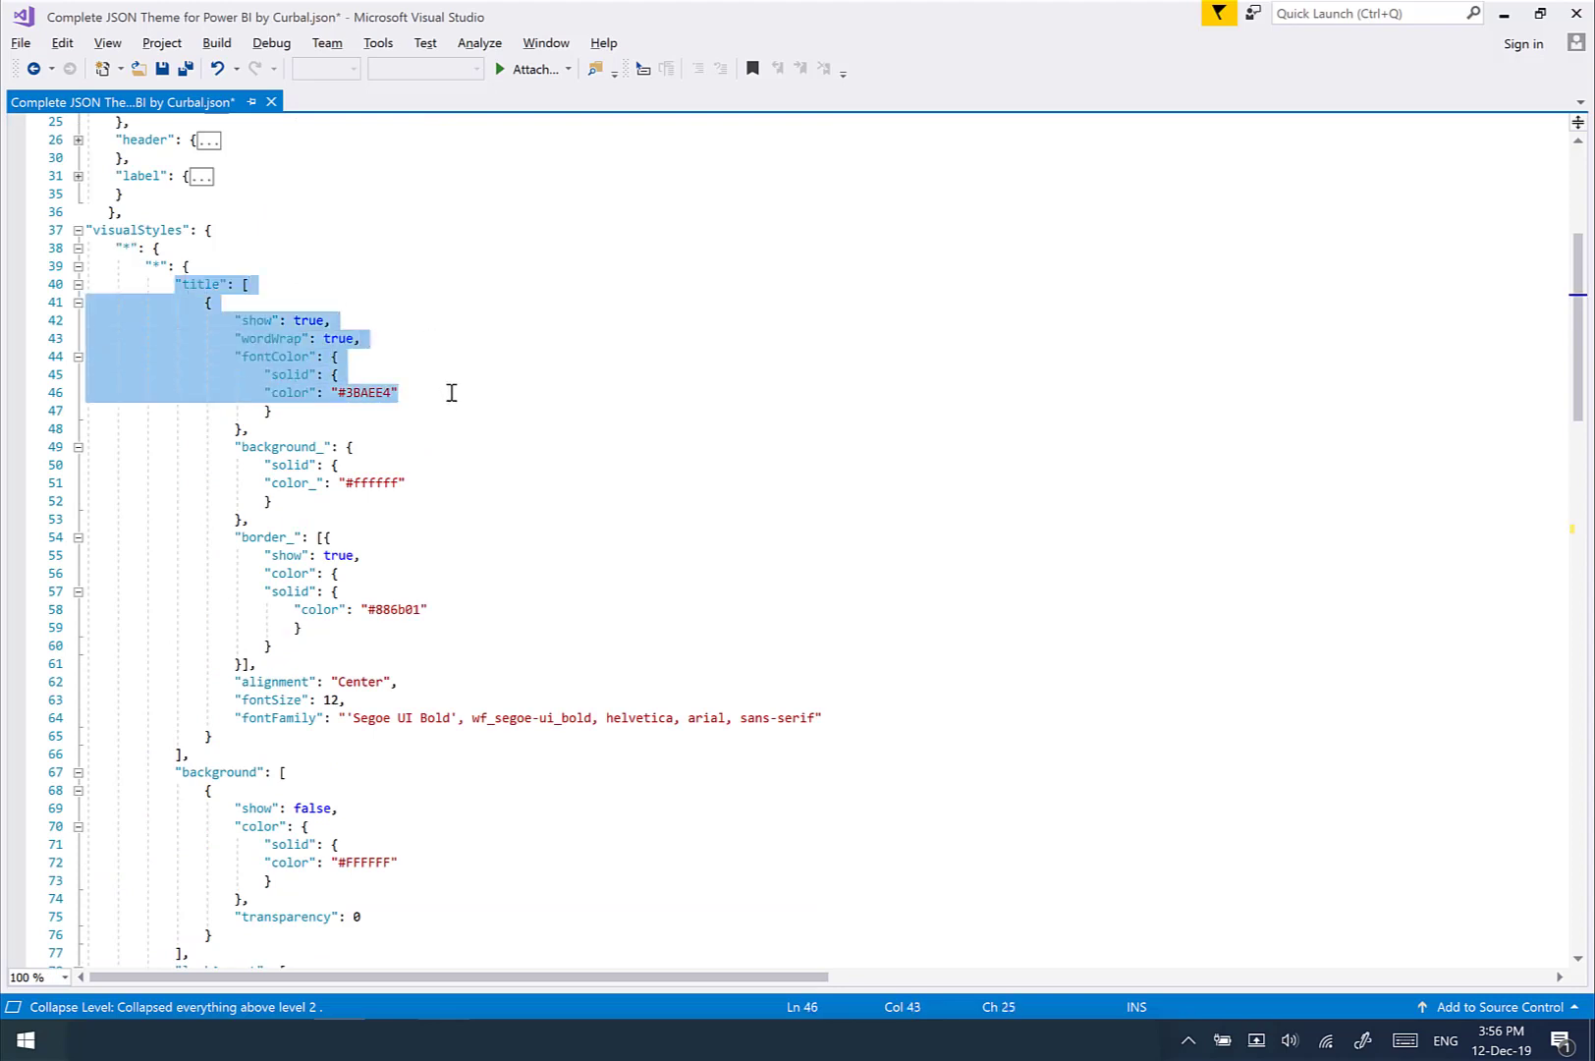
{"action": "scroll", "coordinate": [598, 456], "scroll_direction": "down", "scroll_amount": 20}
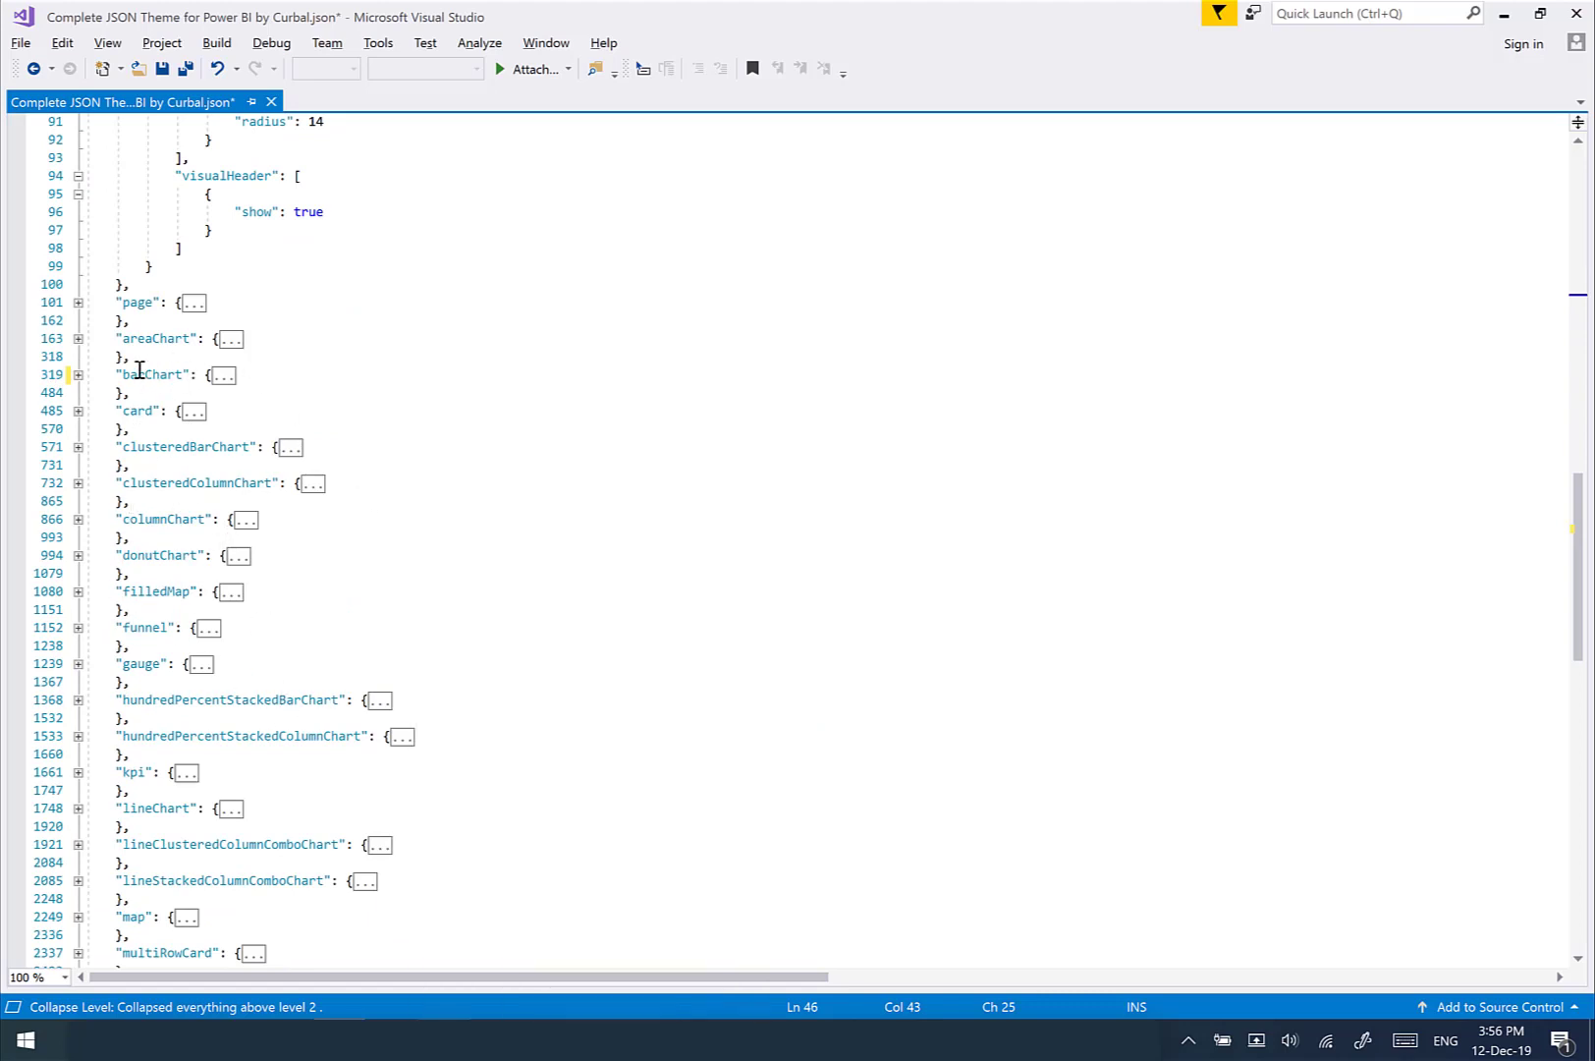
{"action": "left_click", "coordinate": [78, 375]}
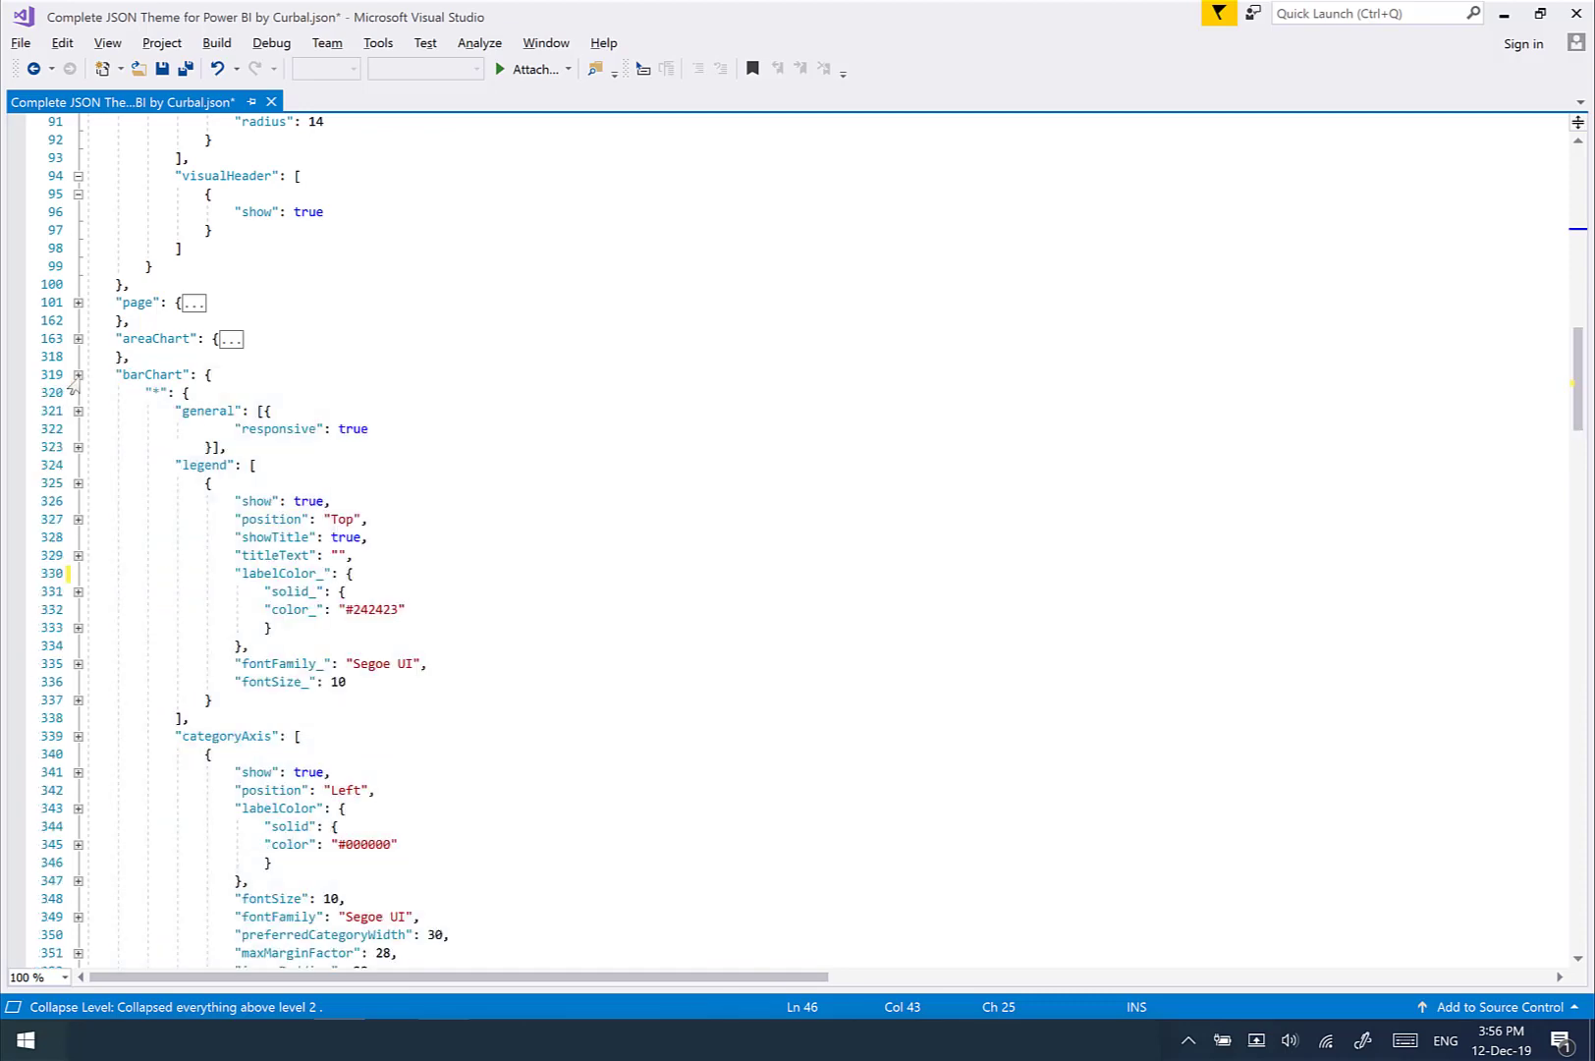
{"action": "scroll", "coordinate": [552, 587], "scroll_direction": "down", "scroll_amount": 9}
{"action": "scroll", "coordinate": [497, 611], "scroll_direction": "down", "scroll_amount": 18}
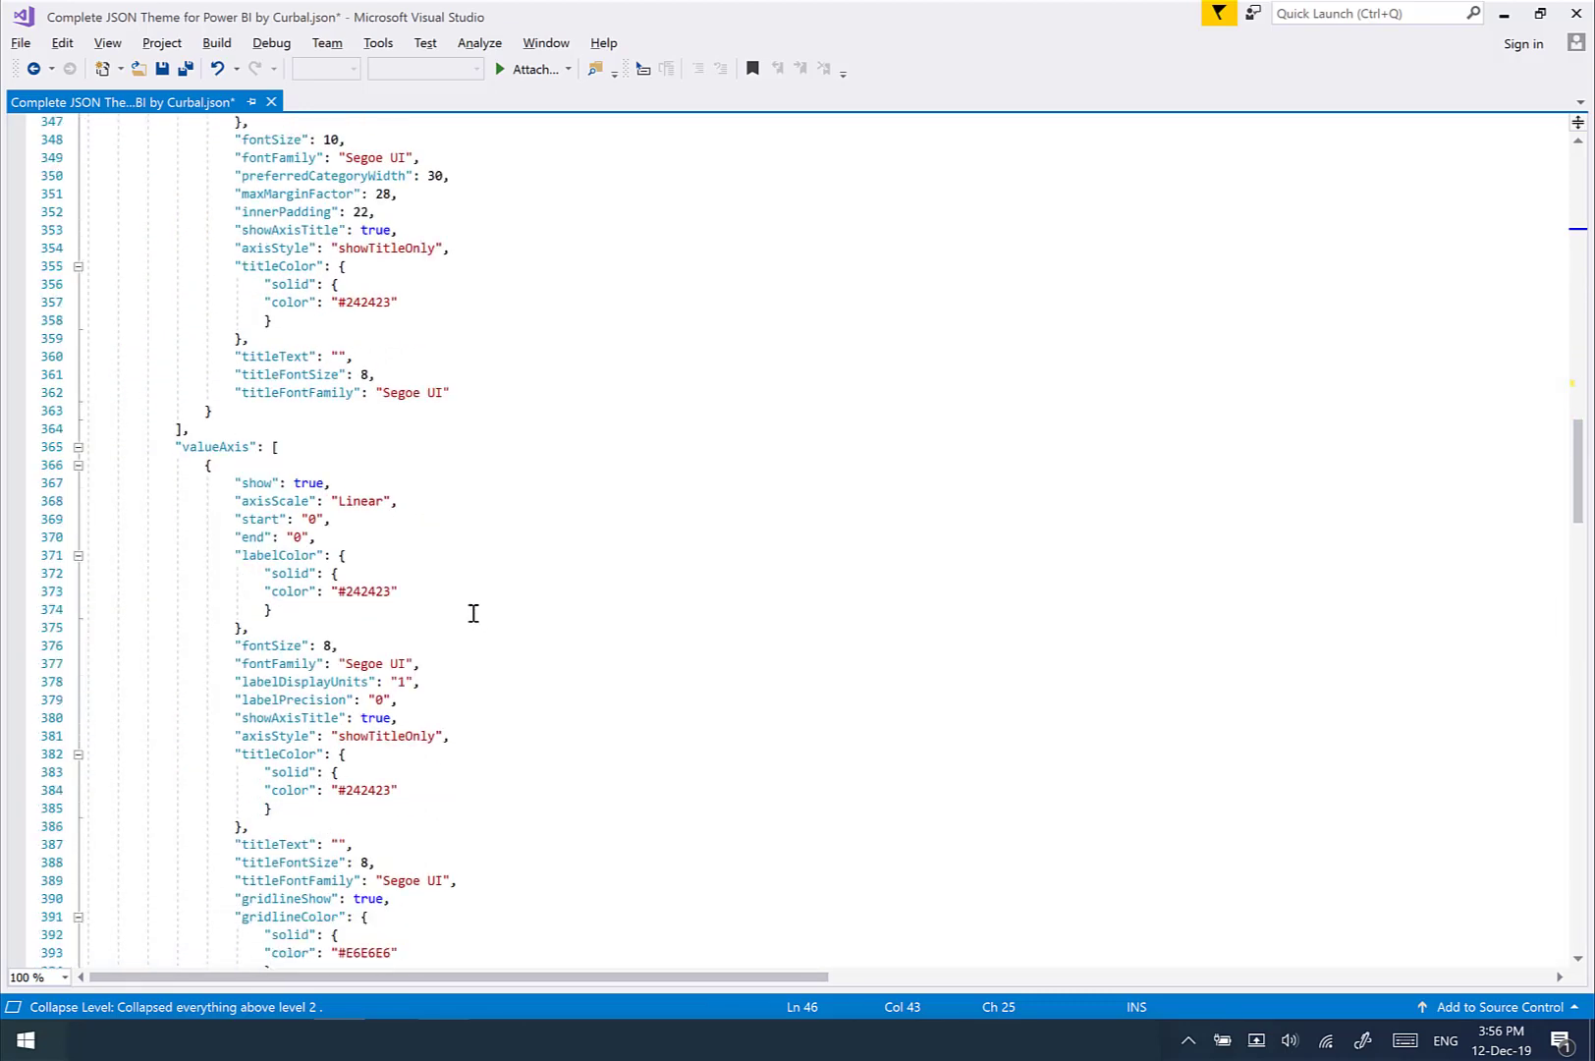
{"action": "scroll", "coordinate": [430, 705], "scroll_direction": "down", "scroll_amount": 4}
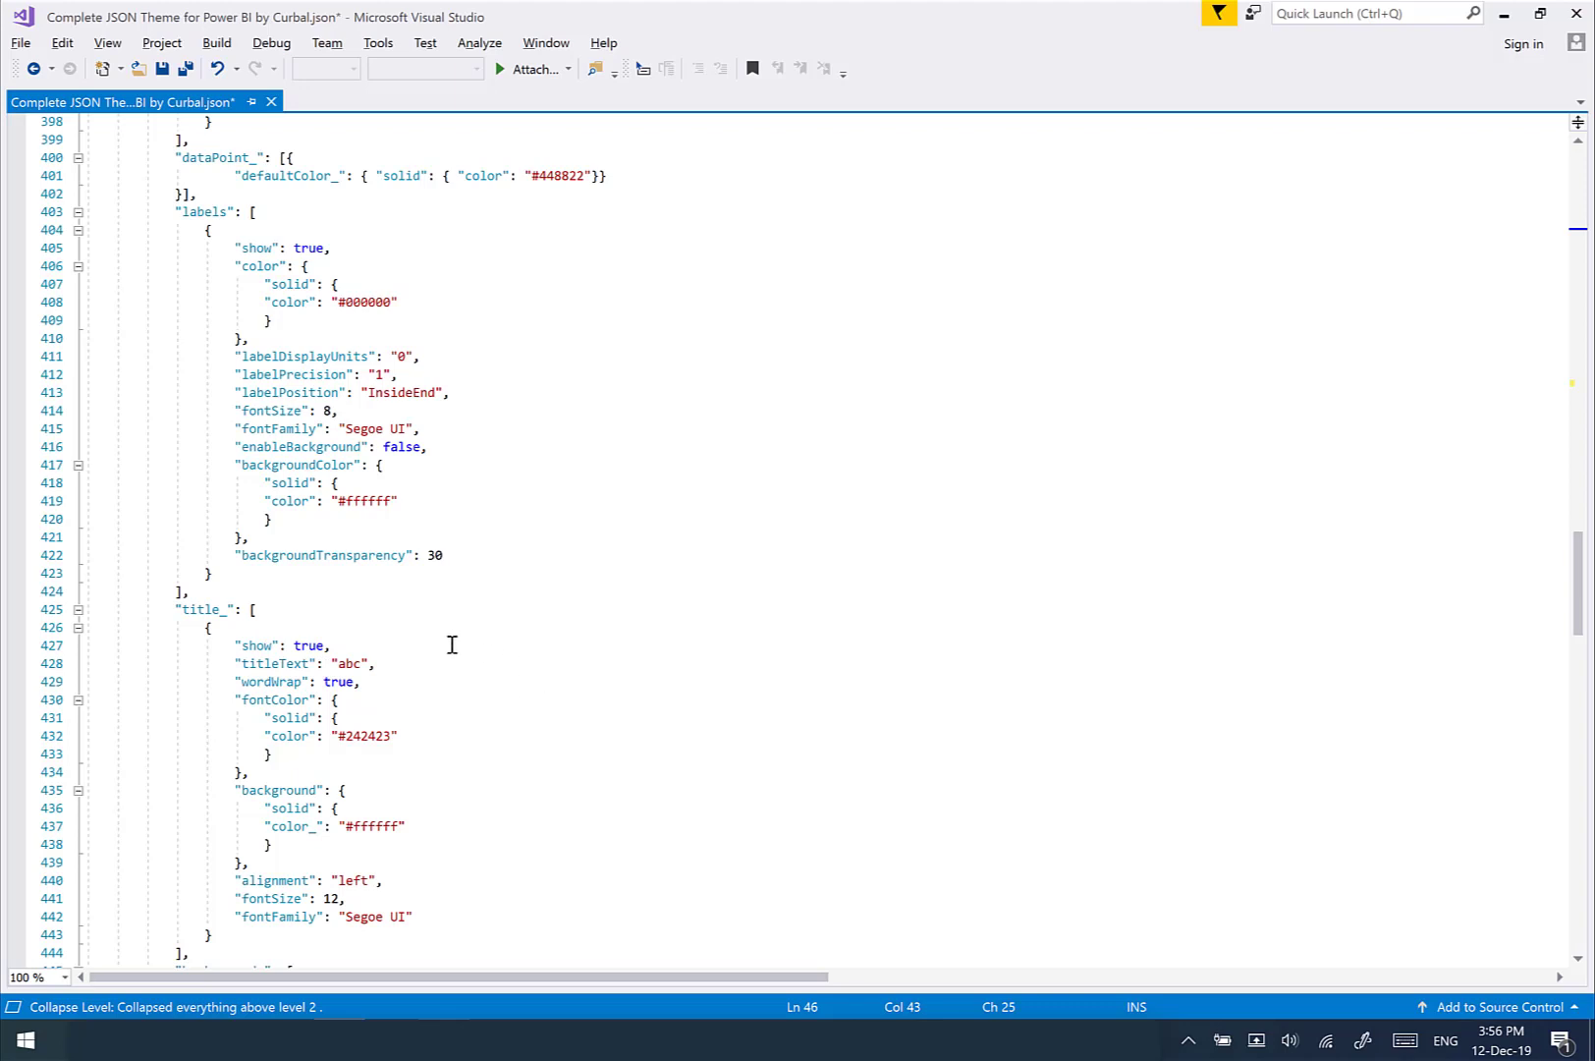
{"action": "scroll", "coordinate": [351, 592], "scroll_direction": "up", "scroll_amount": 1}
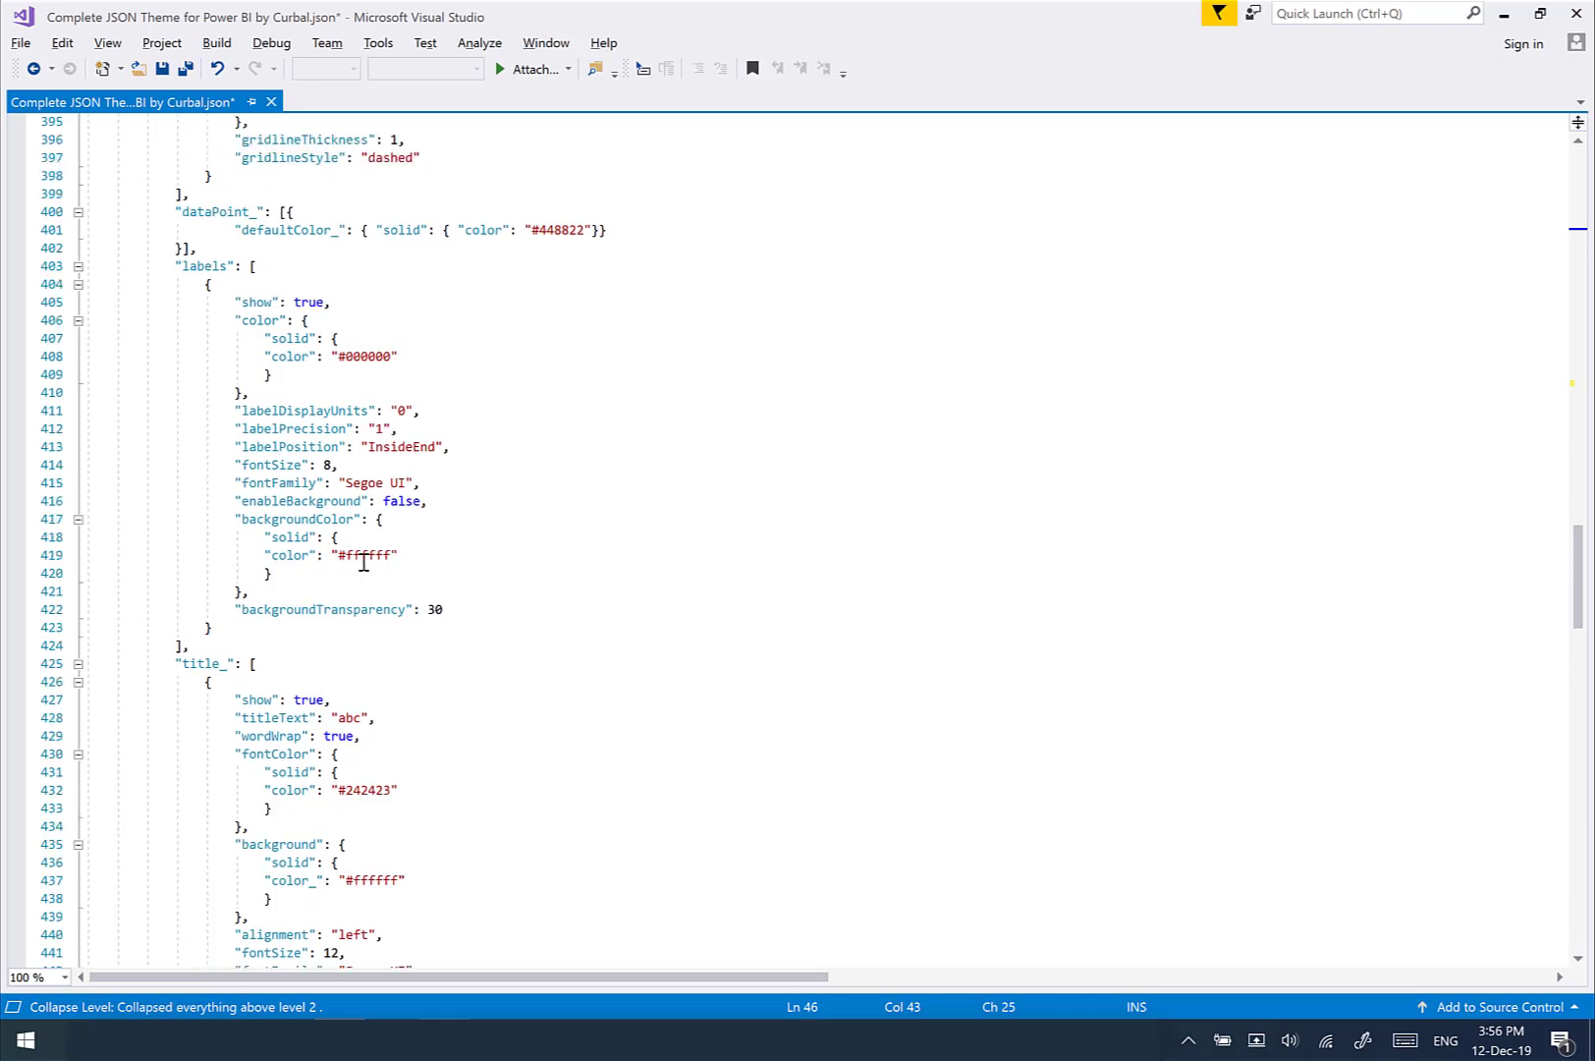
{"action": "scroll", "coordinate": [414, 609], "scroll_direction": "down", "scroll_amount": 4}
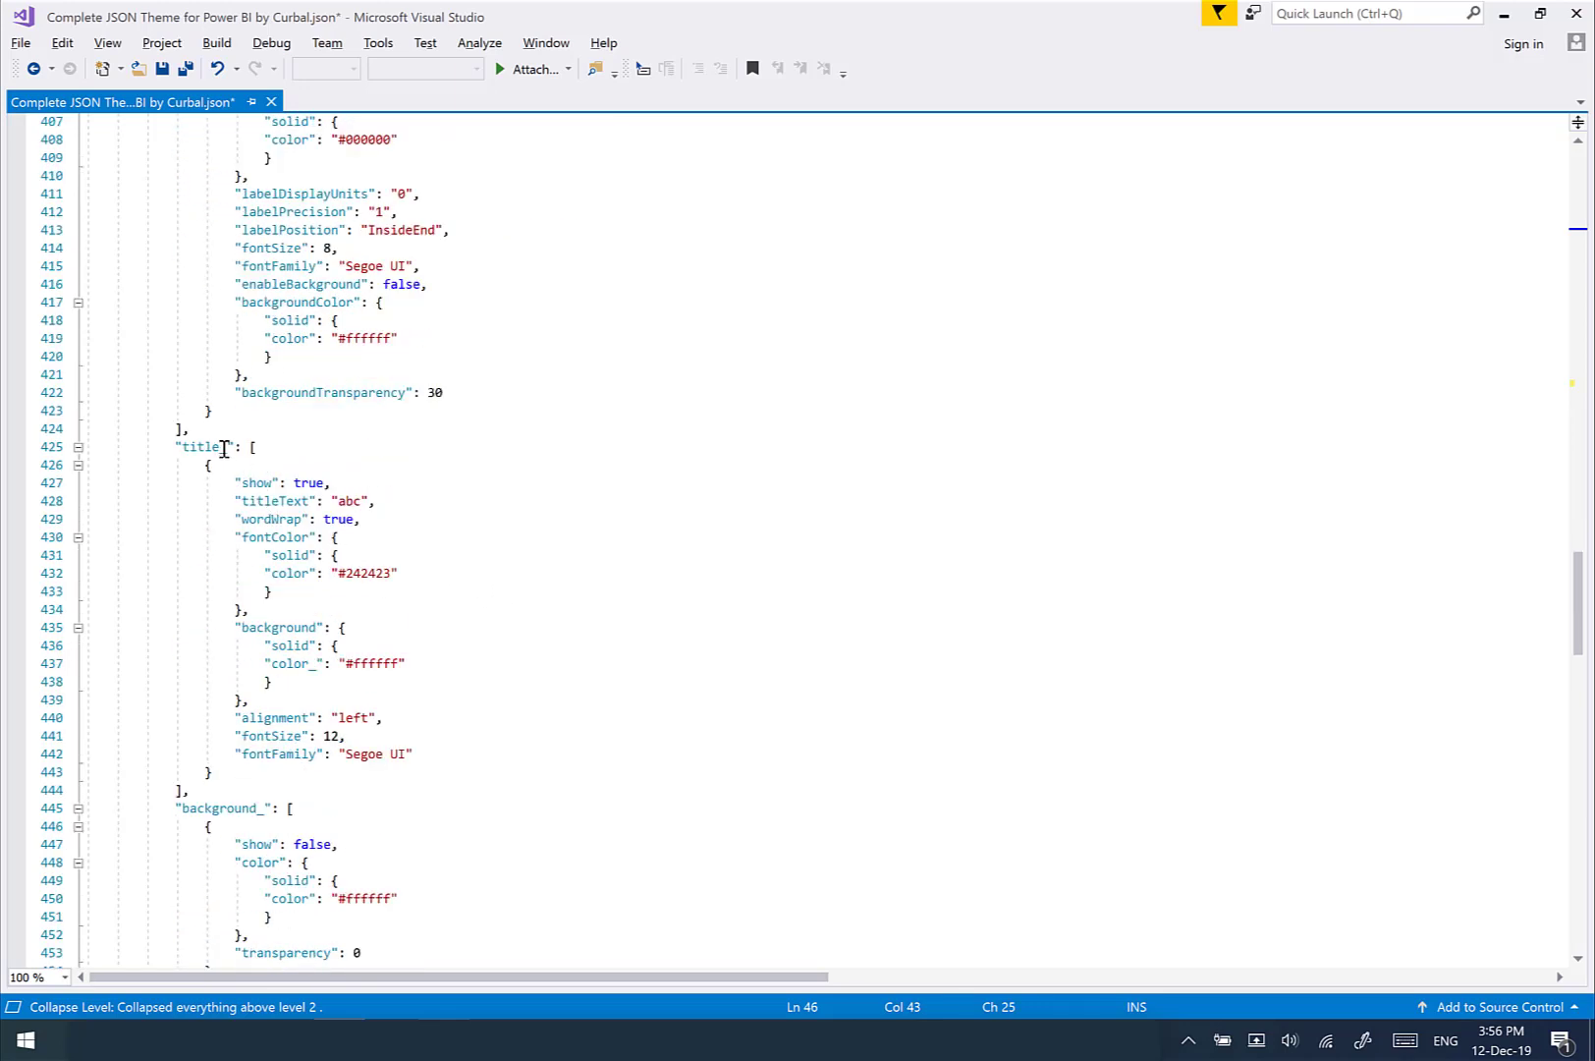
{"action": "left_click_drag", "start_coordinate": [227, 447], "coordinate": [220, 448]}
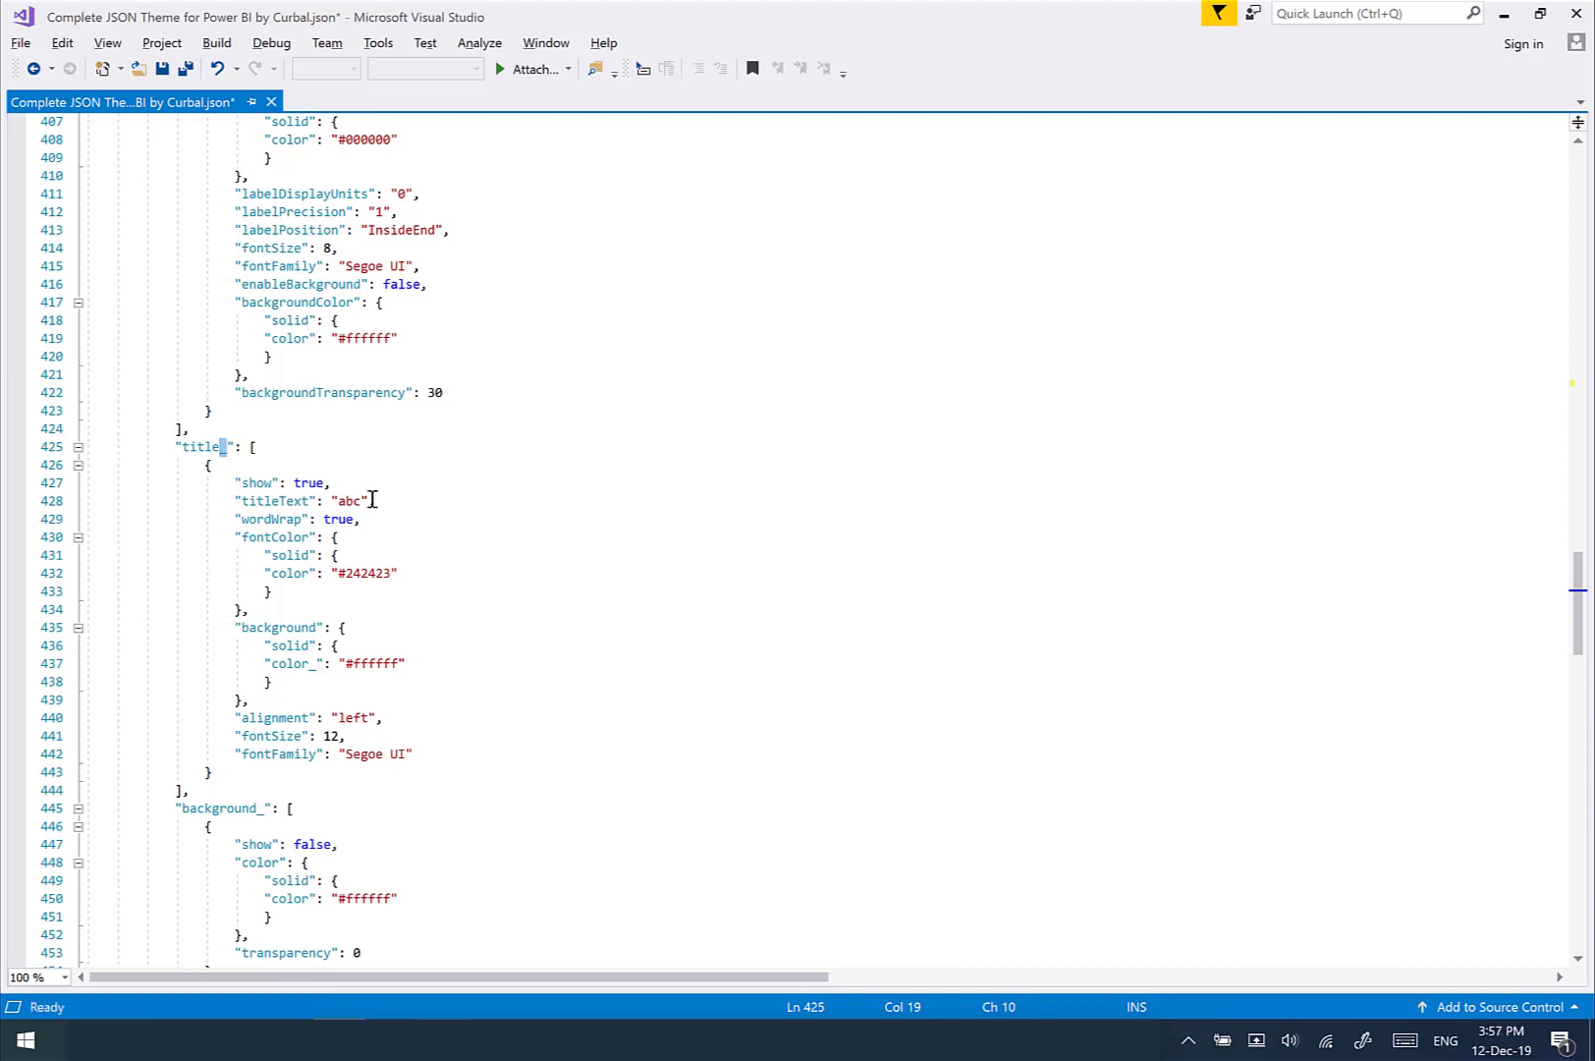
Remove the underscores from title_ on line 425 and color_ on line 437
{"action": "left_click", "coordinate": [461, 520]}
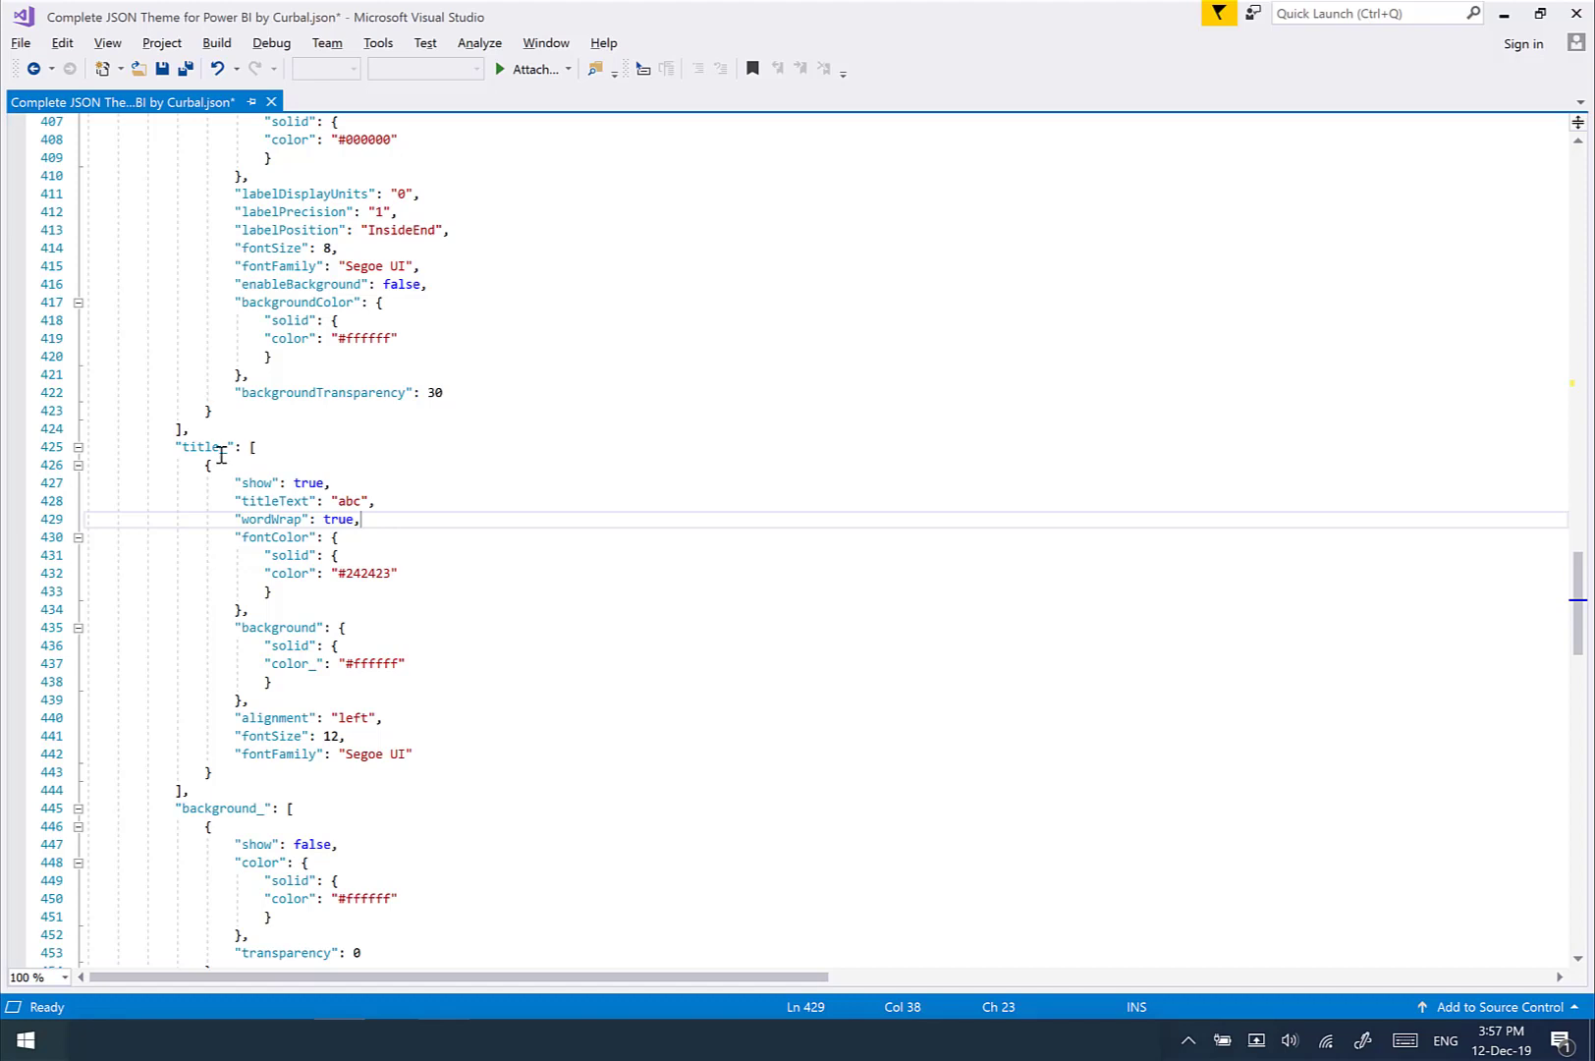
{"action": "scroll", "coordinate": [411, 688], "scroll_direction": "down", "scroll_amount": 2}
{"action": "scroll", "coordinate": [349, 605], "scroll_direction": "up", "scroll_amount": 2}
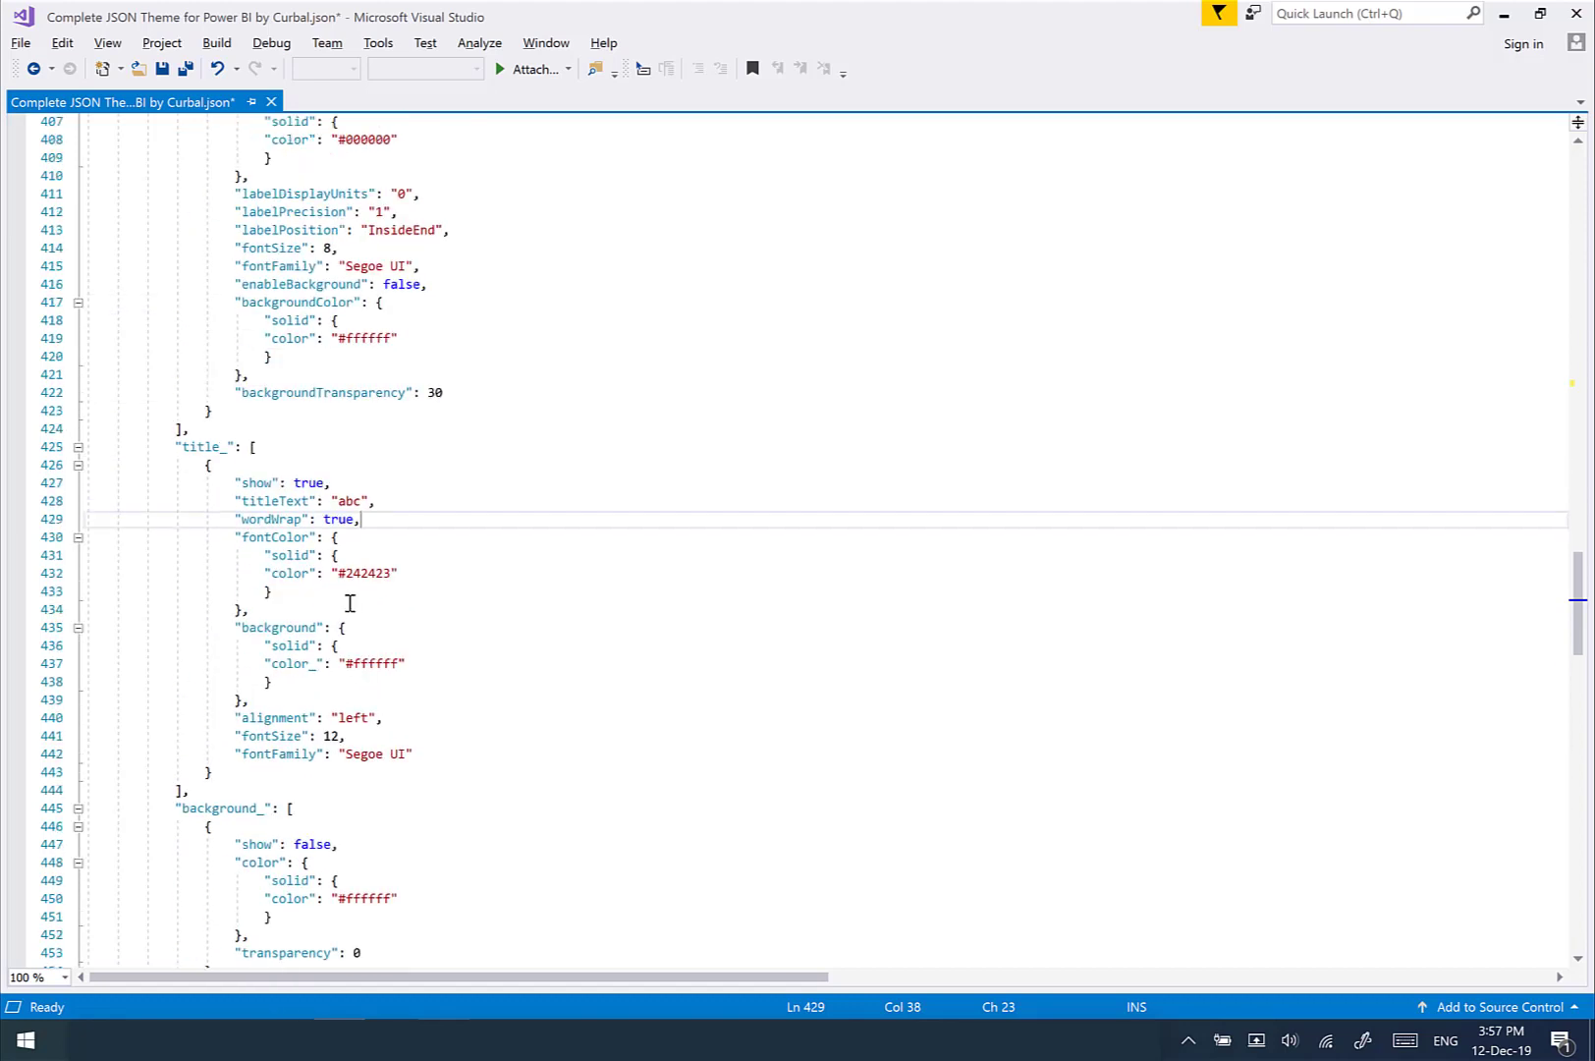
{"action": "left_click", "coordinate": [232, 451]}
{"action": "key", "text": "Left"}
{"action": "key", "text": "BackSpace"}
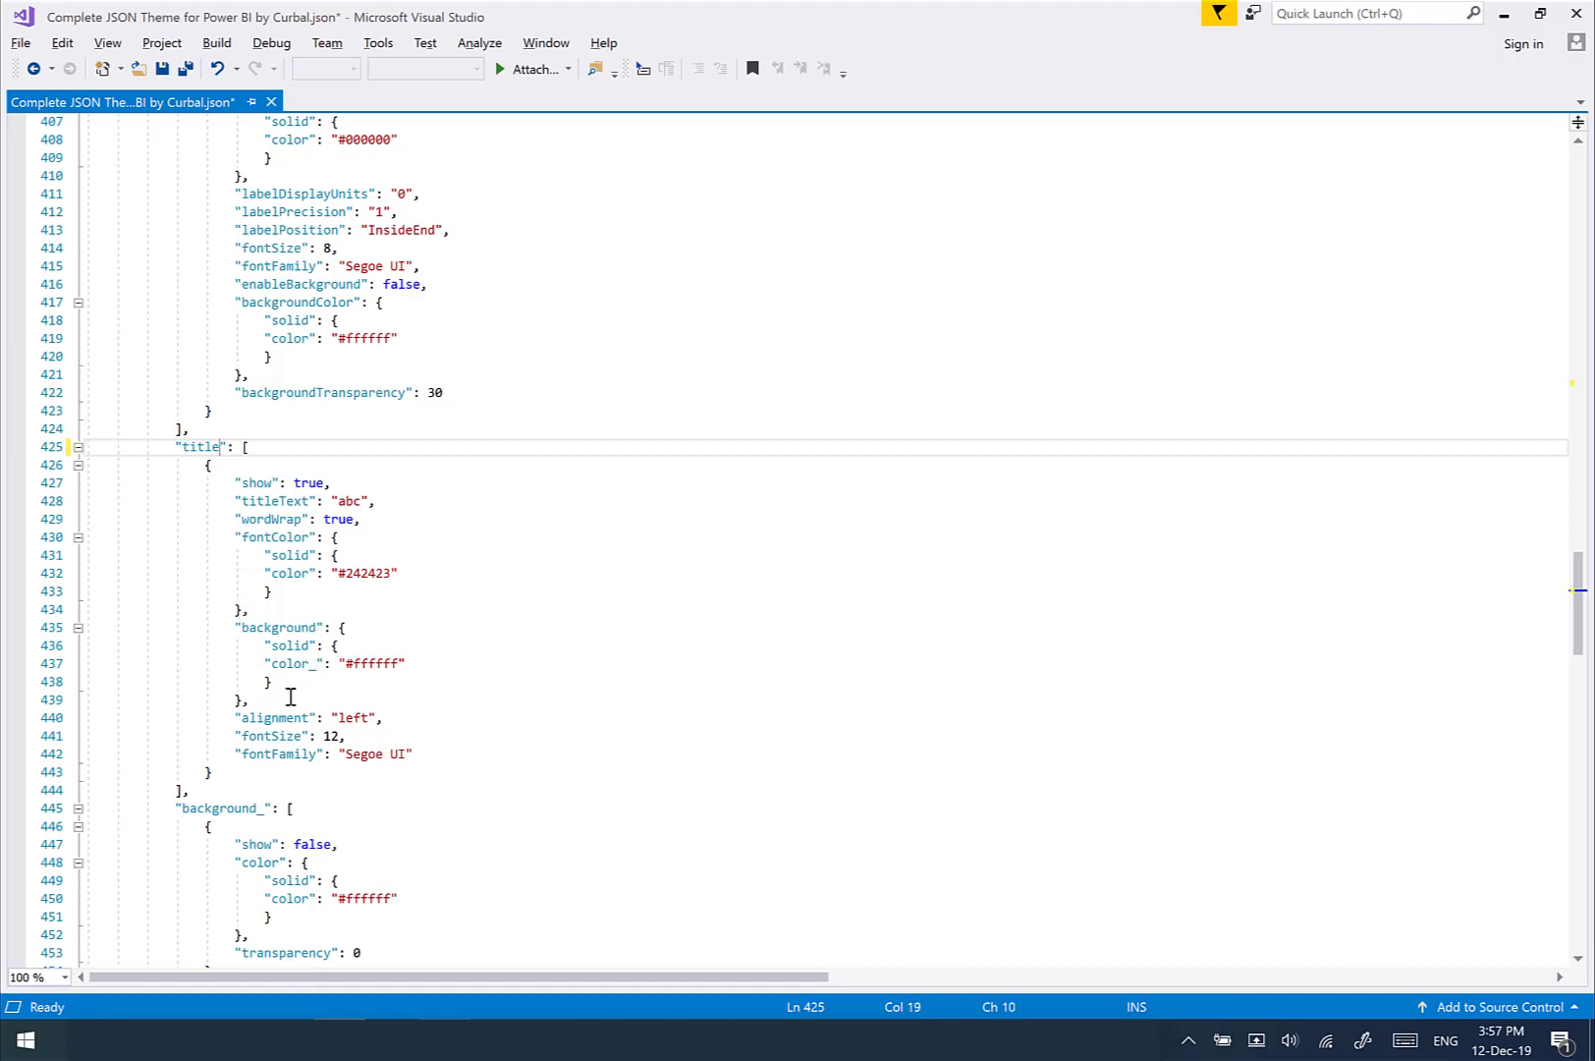
{"action": "left_click", "coordinate": [311, 664]}
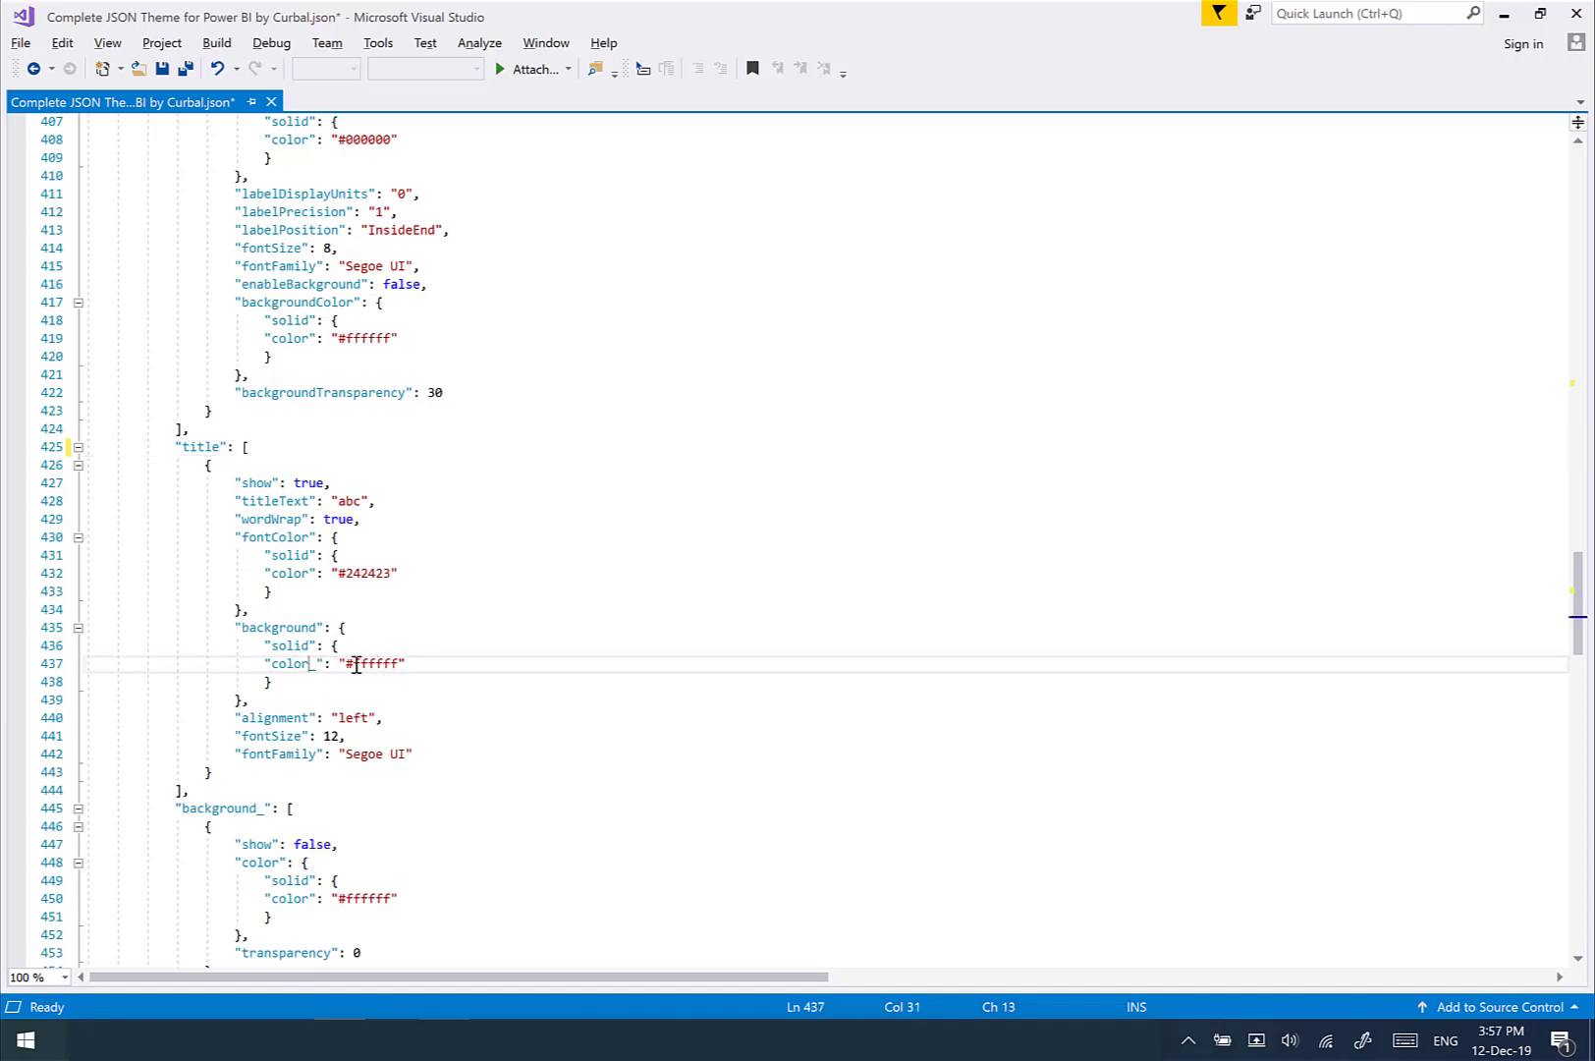
{"action": "key", "text": "Delete"}
Restore the underscore in title_ so the title block stays disabled, then scroll toward barChart
{"action": "left_click", "coordinate": [217, 447]}
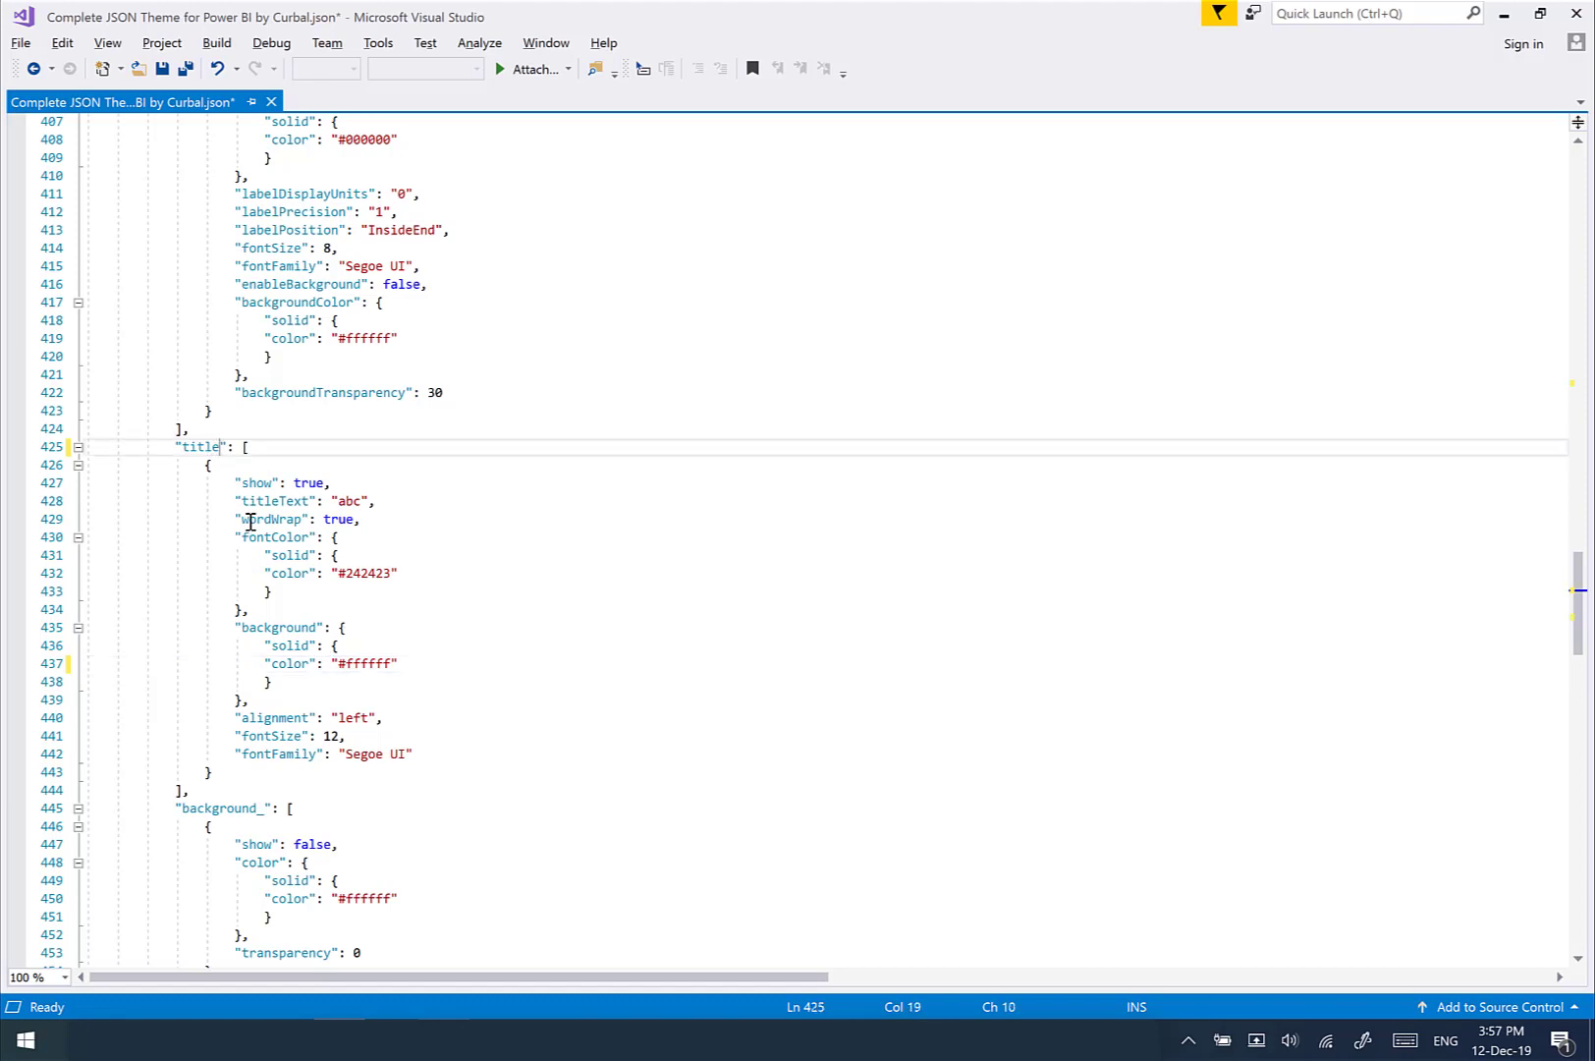
{"action": "type", "text": "_"}
{"action": "scroll", "coordinate": [549, 466], "scroll_direction": "up", "scroll_amount": 6}
{"action": "scroll", "coordinate": [549, 466], "scroll_direction": "up", "scroll_amount": 5}
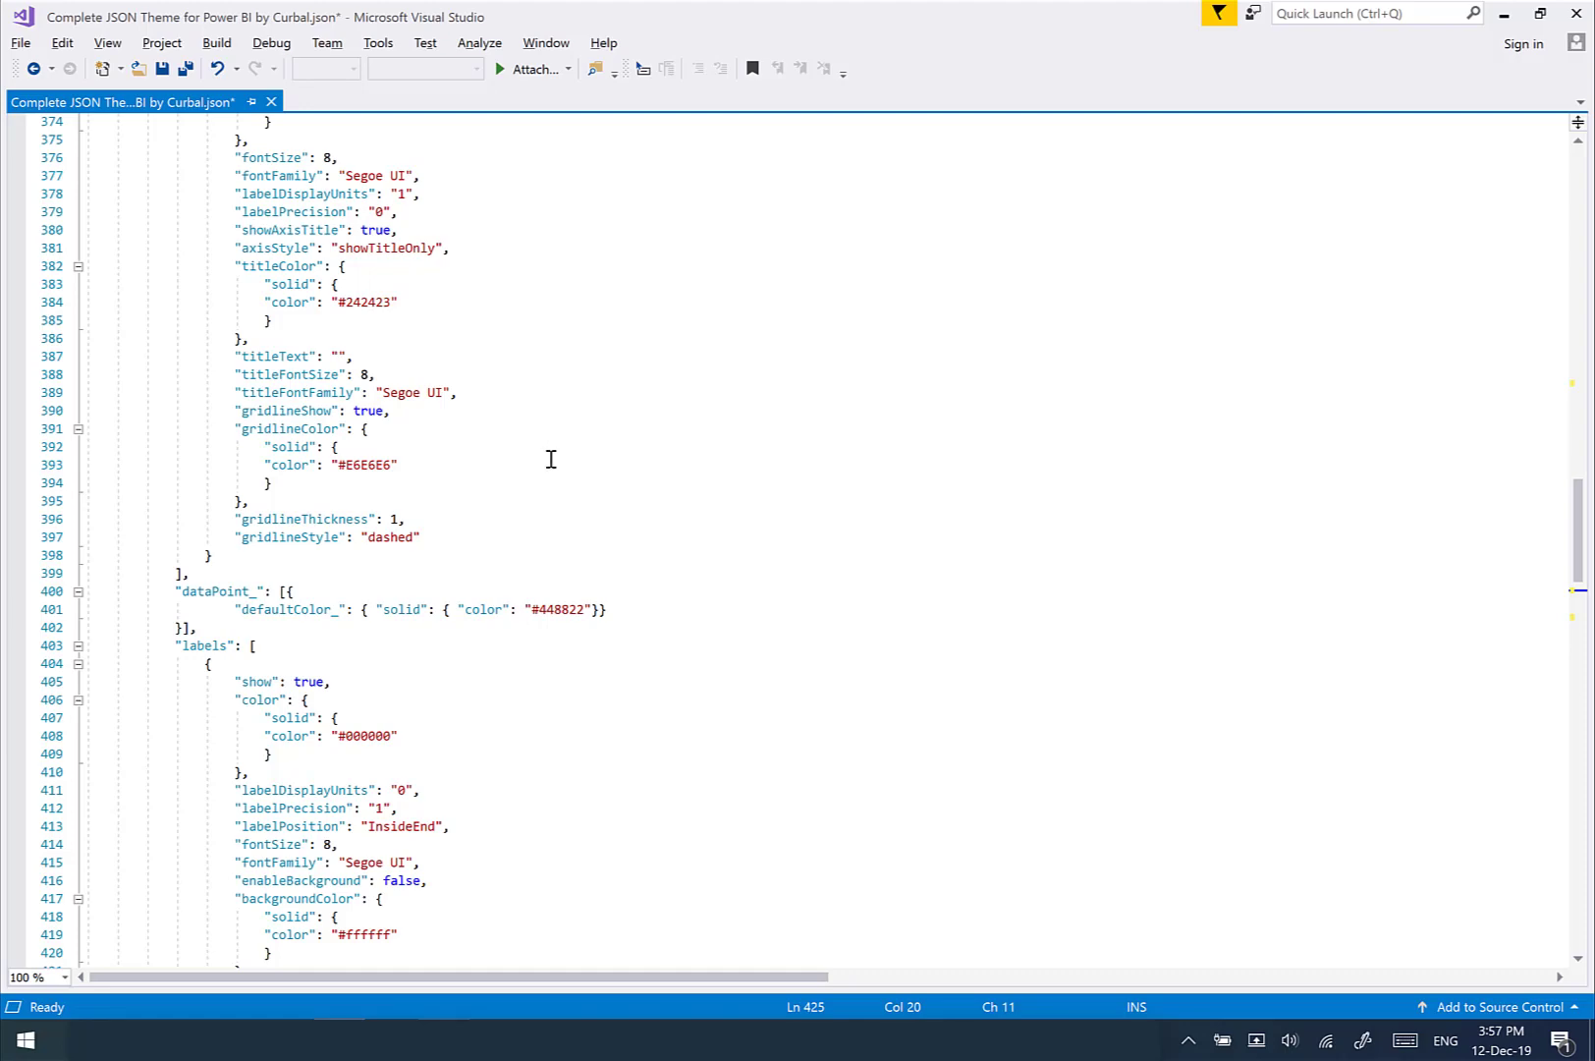
{"action": "scroll", "coordinate": [501, 403], "scroll_direction": "up", "scroll_amount": 18}
Collapse the theme JSON to outline level 2 and expand the page block
{"action": "scroll", "coordinate": [498, 380], "scroll_direction": "up", "scroll_amount": 4}
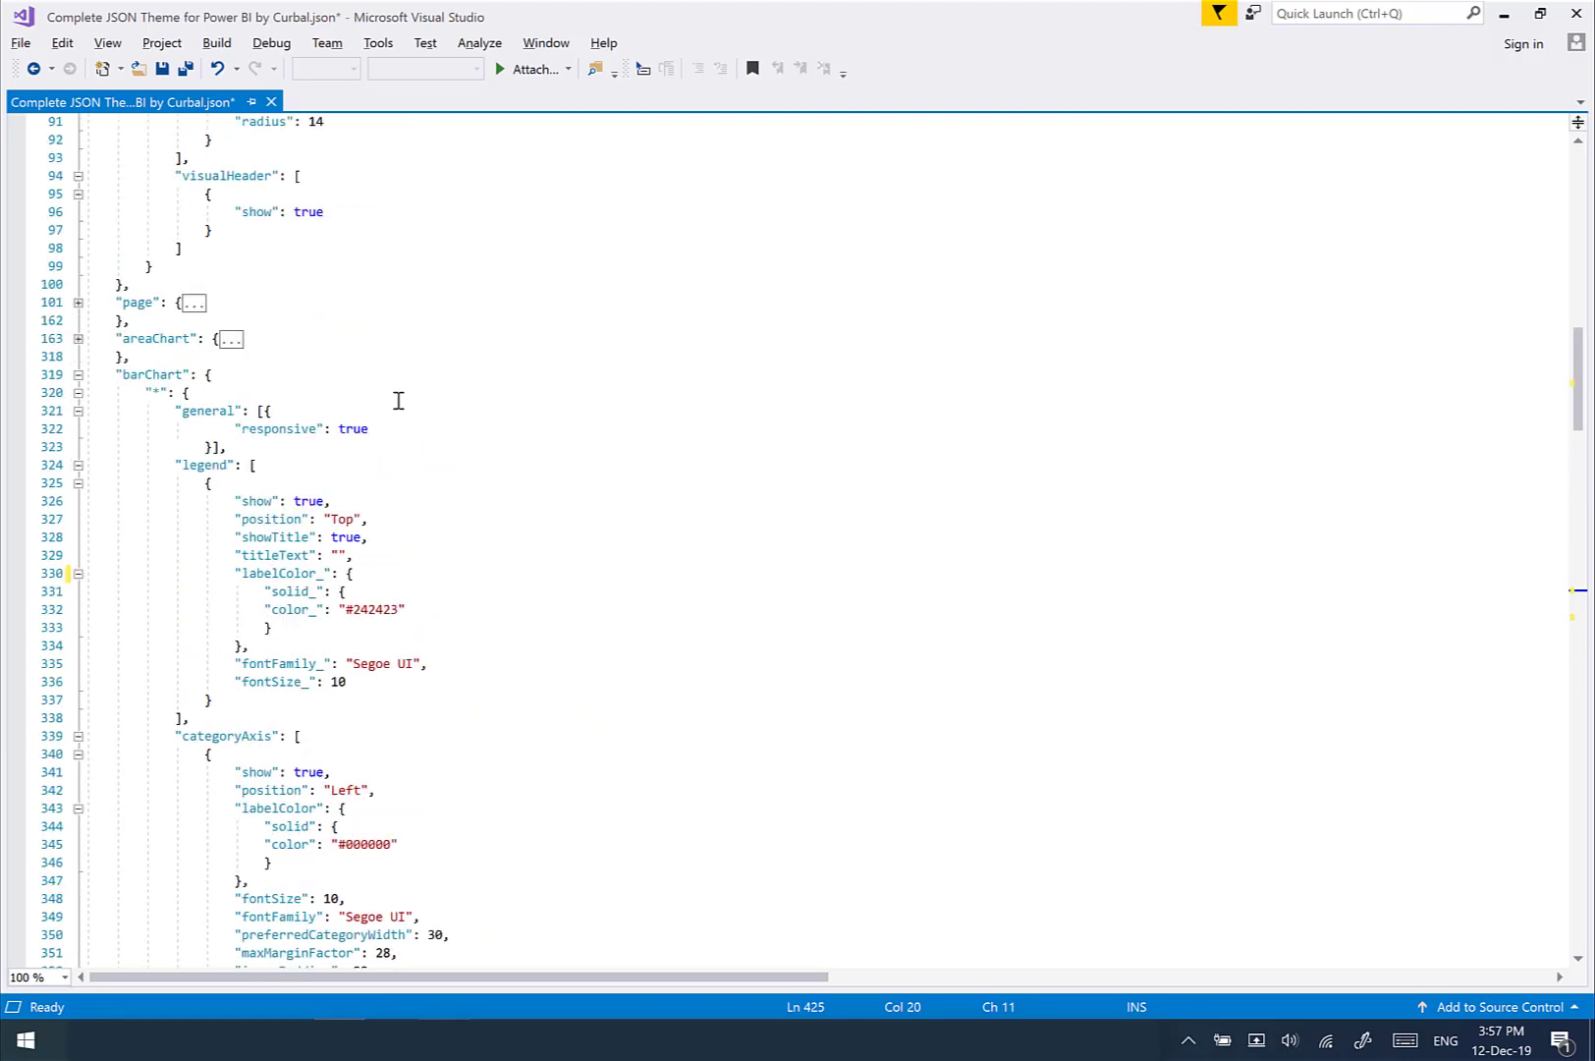
{"action": "left_click", "coordinate": [455, 448]}
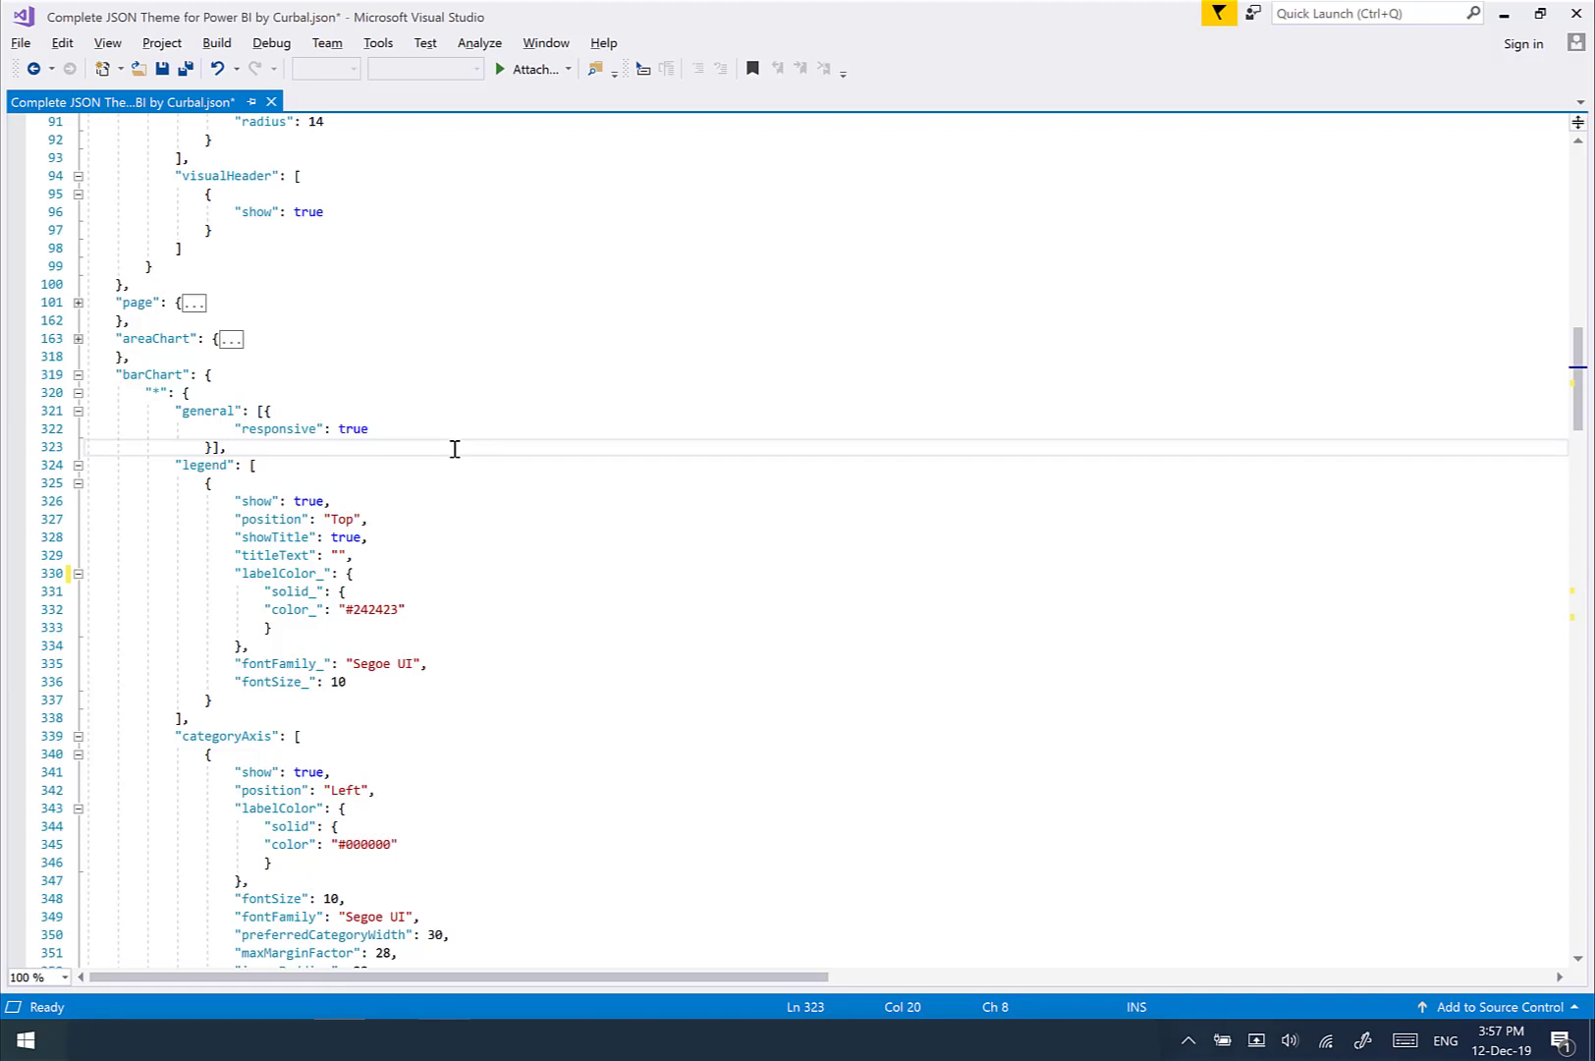
{"action": "key", "text": "ctrl+m"}
{"action": "key", "text": "ctrl+2"}
{"action": "scroll", "coordinate": [406, 391], "scroll_direction": "up", "scroll_amount": 3}
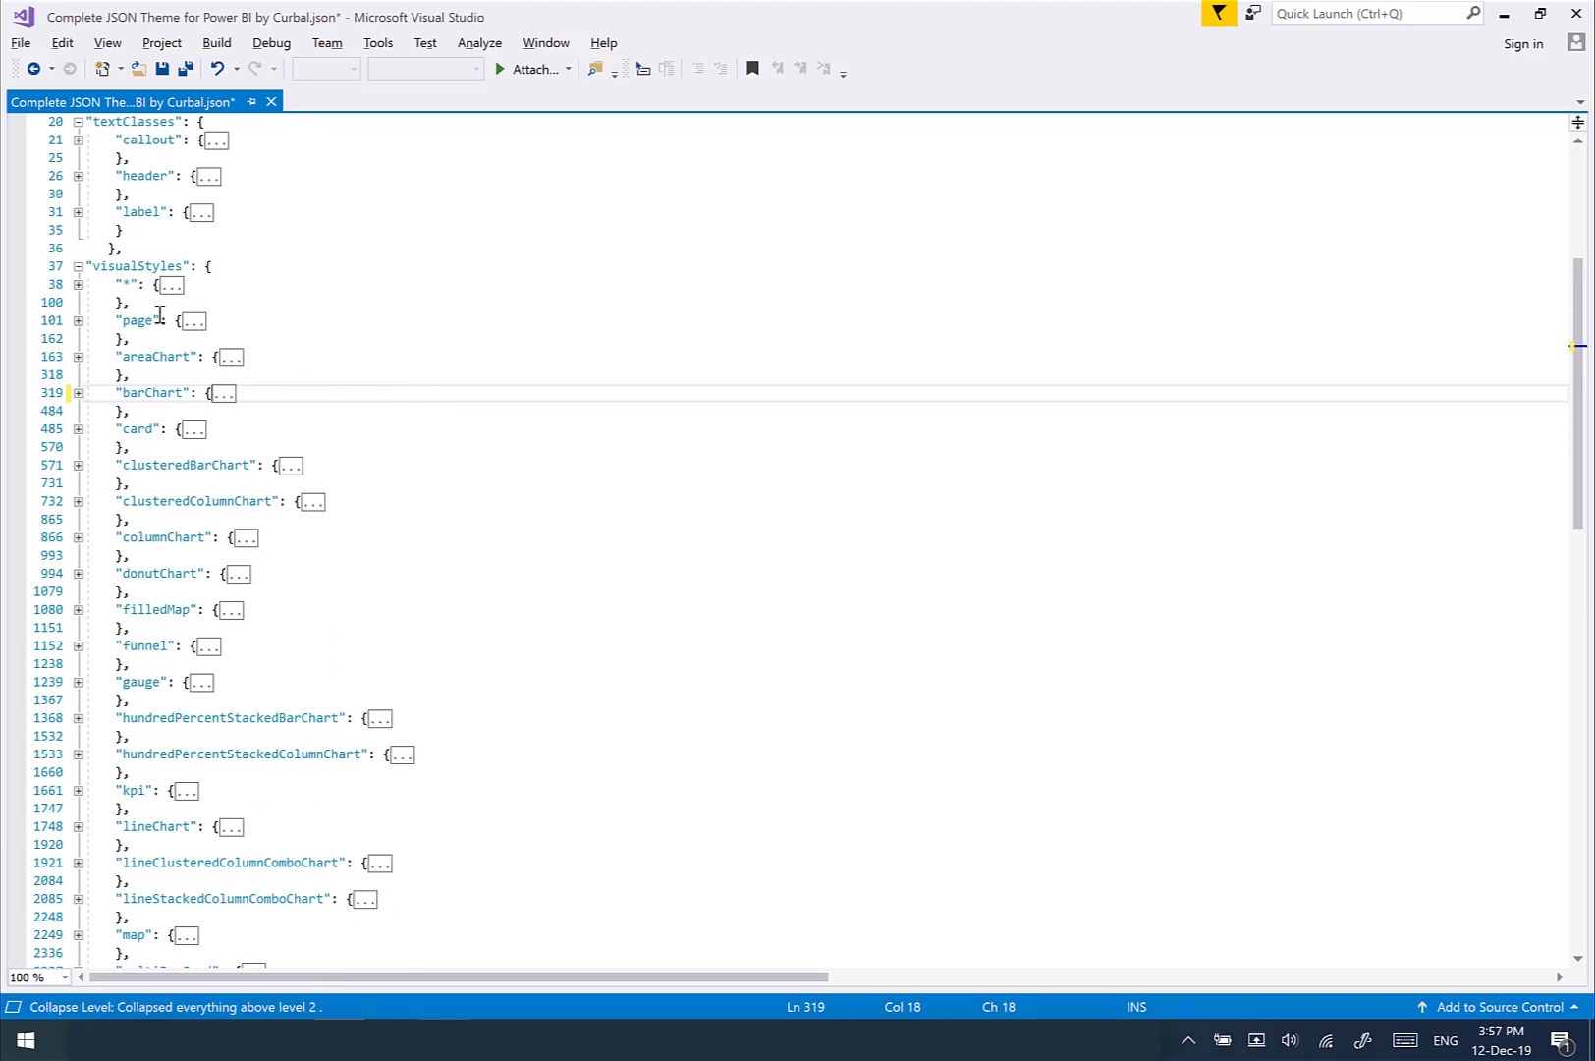
{"action": "left_click", "coordinate": [77, 321]}
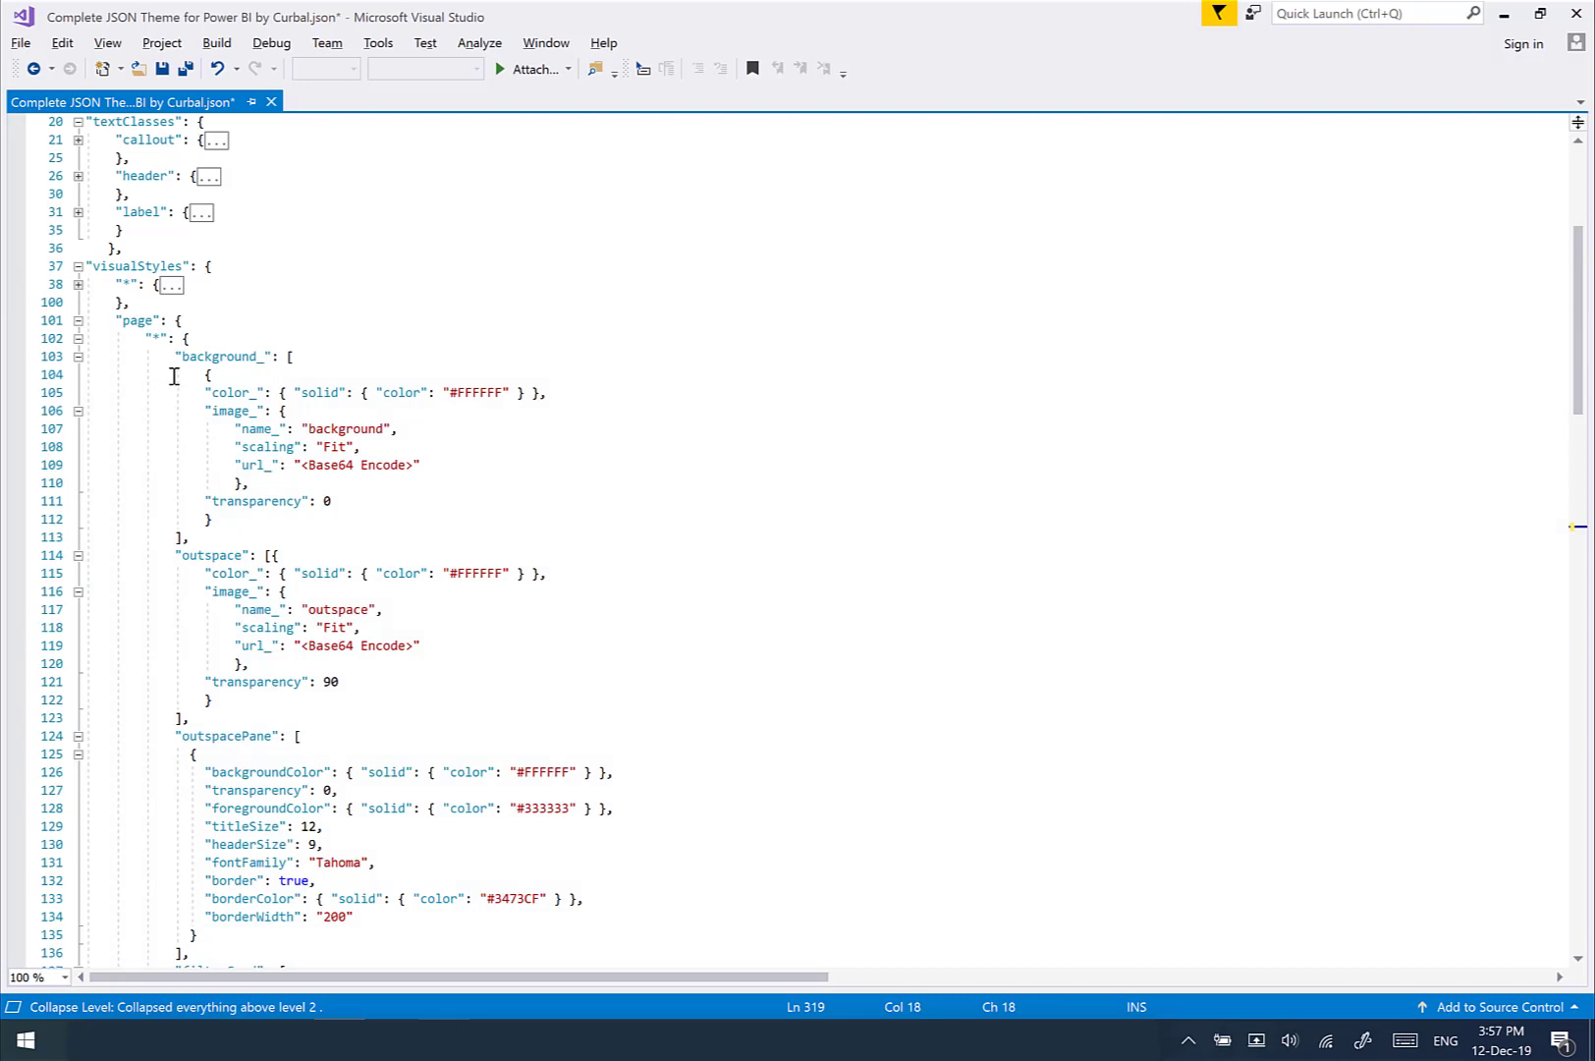
Refold the file to outline level 3, then to level 4
{"action": "key", "text": "ctrl+k"}
{"action": "key", "text": "ctrl+3"}
{"action": "scroll", "coordinate": [180, 608], "scroll_direction": "down", "scroll_amount": 2}
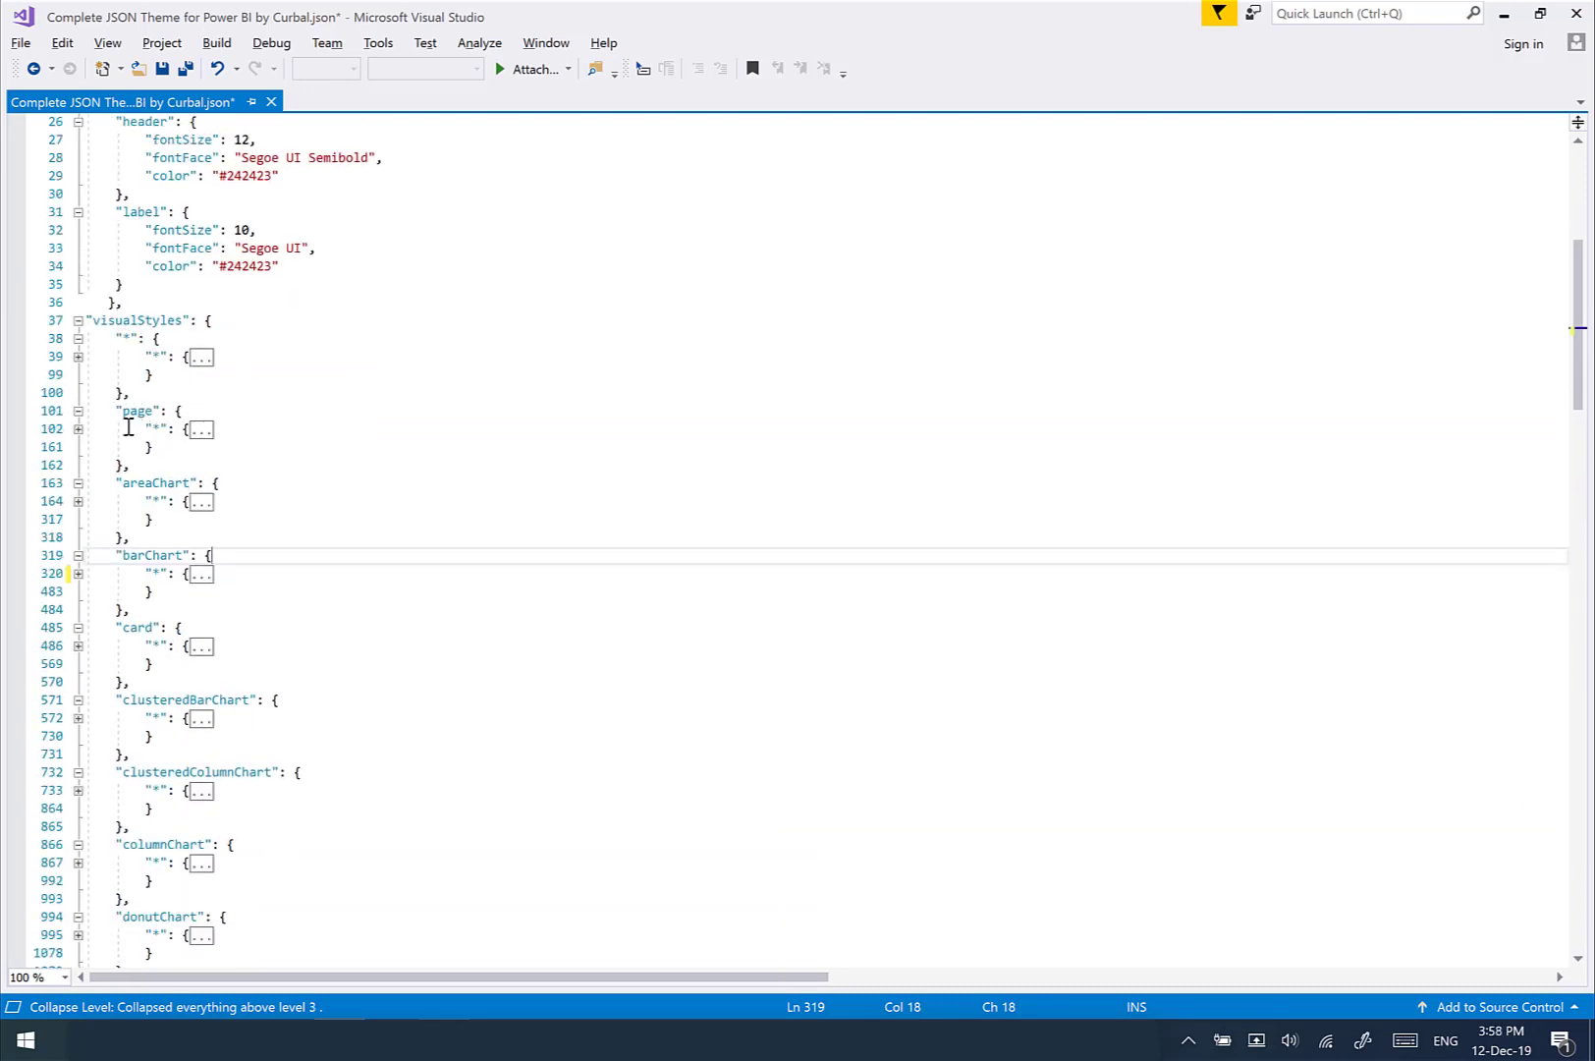
{"action": "key", "text": "ctrl+k"}
{"action": "key", "text": "ctrl+4"}
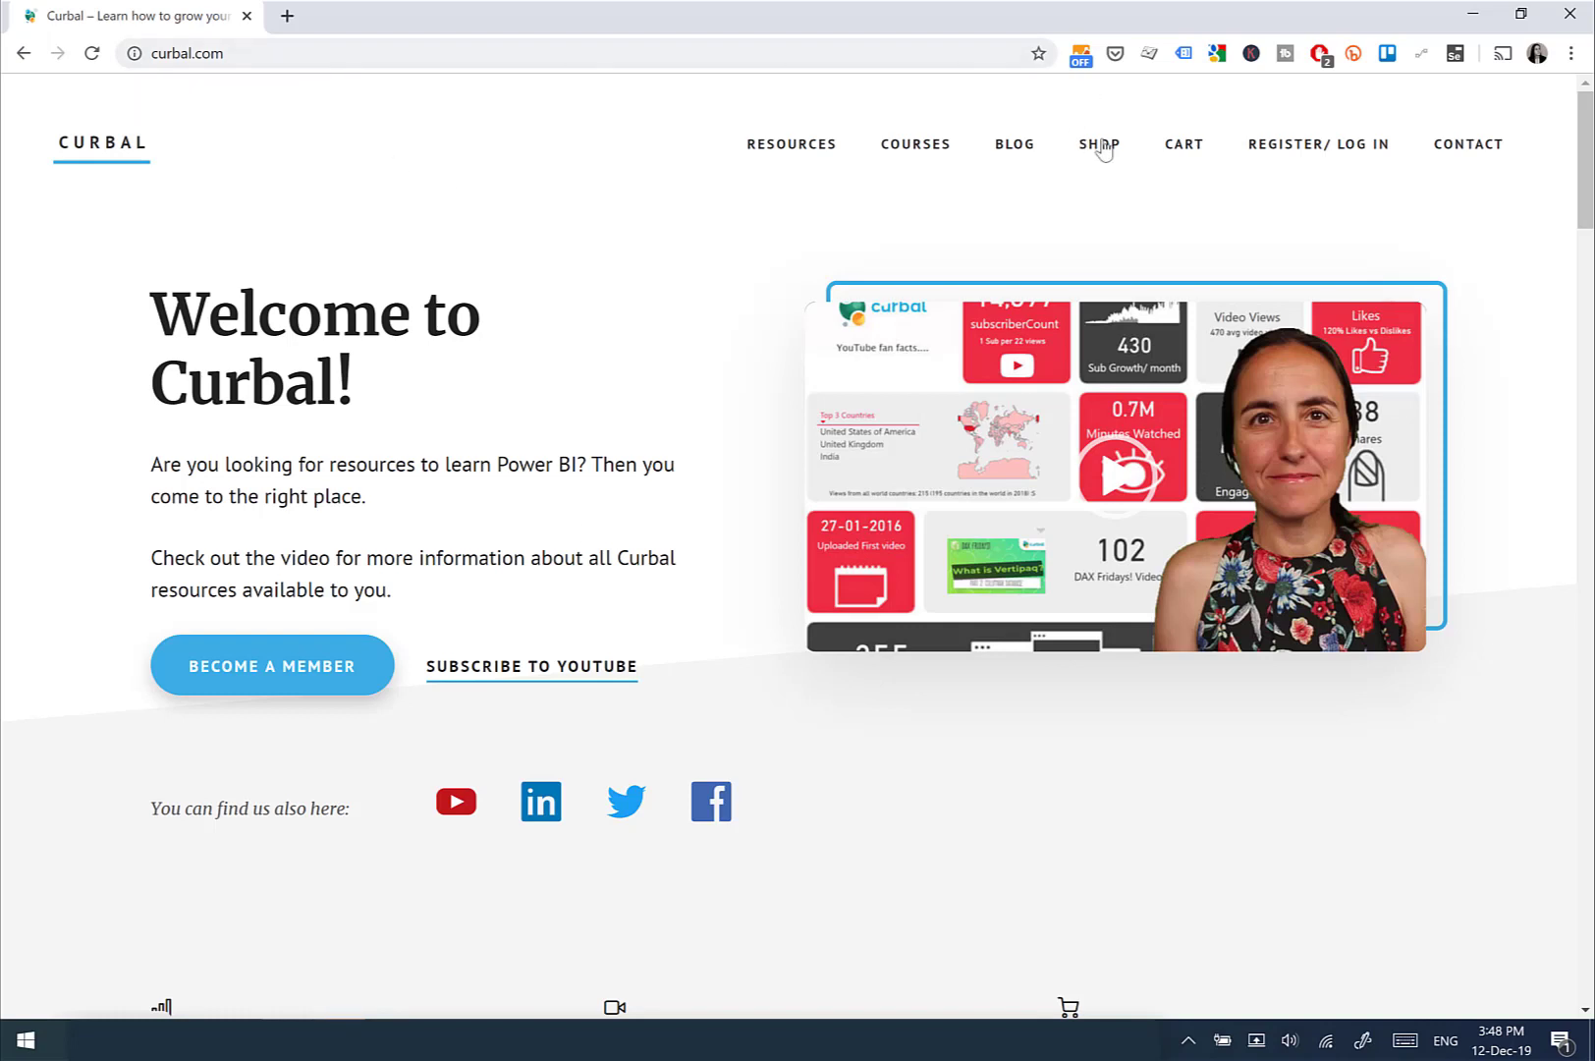
Go to the SHOP > DOWNLOADS page and scroll back to its top
{"action": "mouse_move", "coordinate": [1102, 149]}
{"action": "left_click", "coordinate": [1124, 291]}
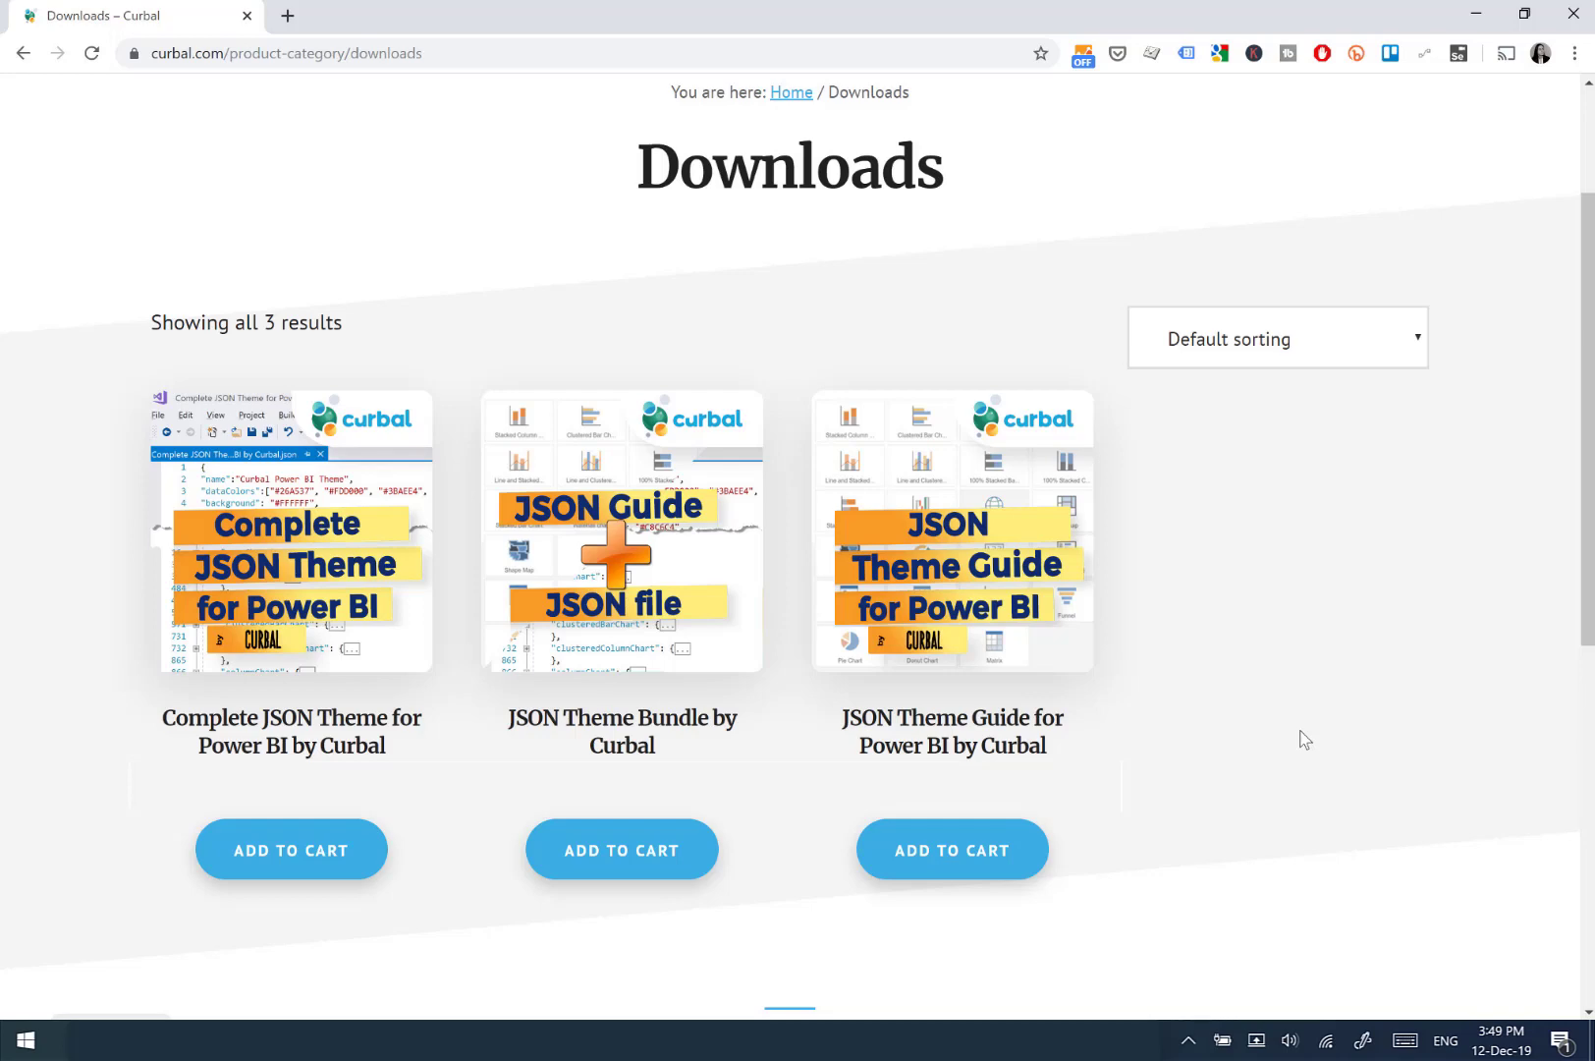
{"action": "scroll", "coordinate": [1304, 740], "scroll_direction": "up", "scroll_amount": 3}
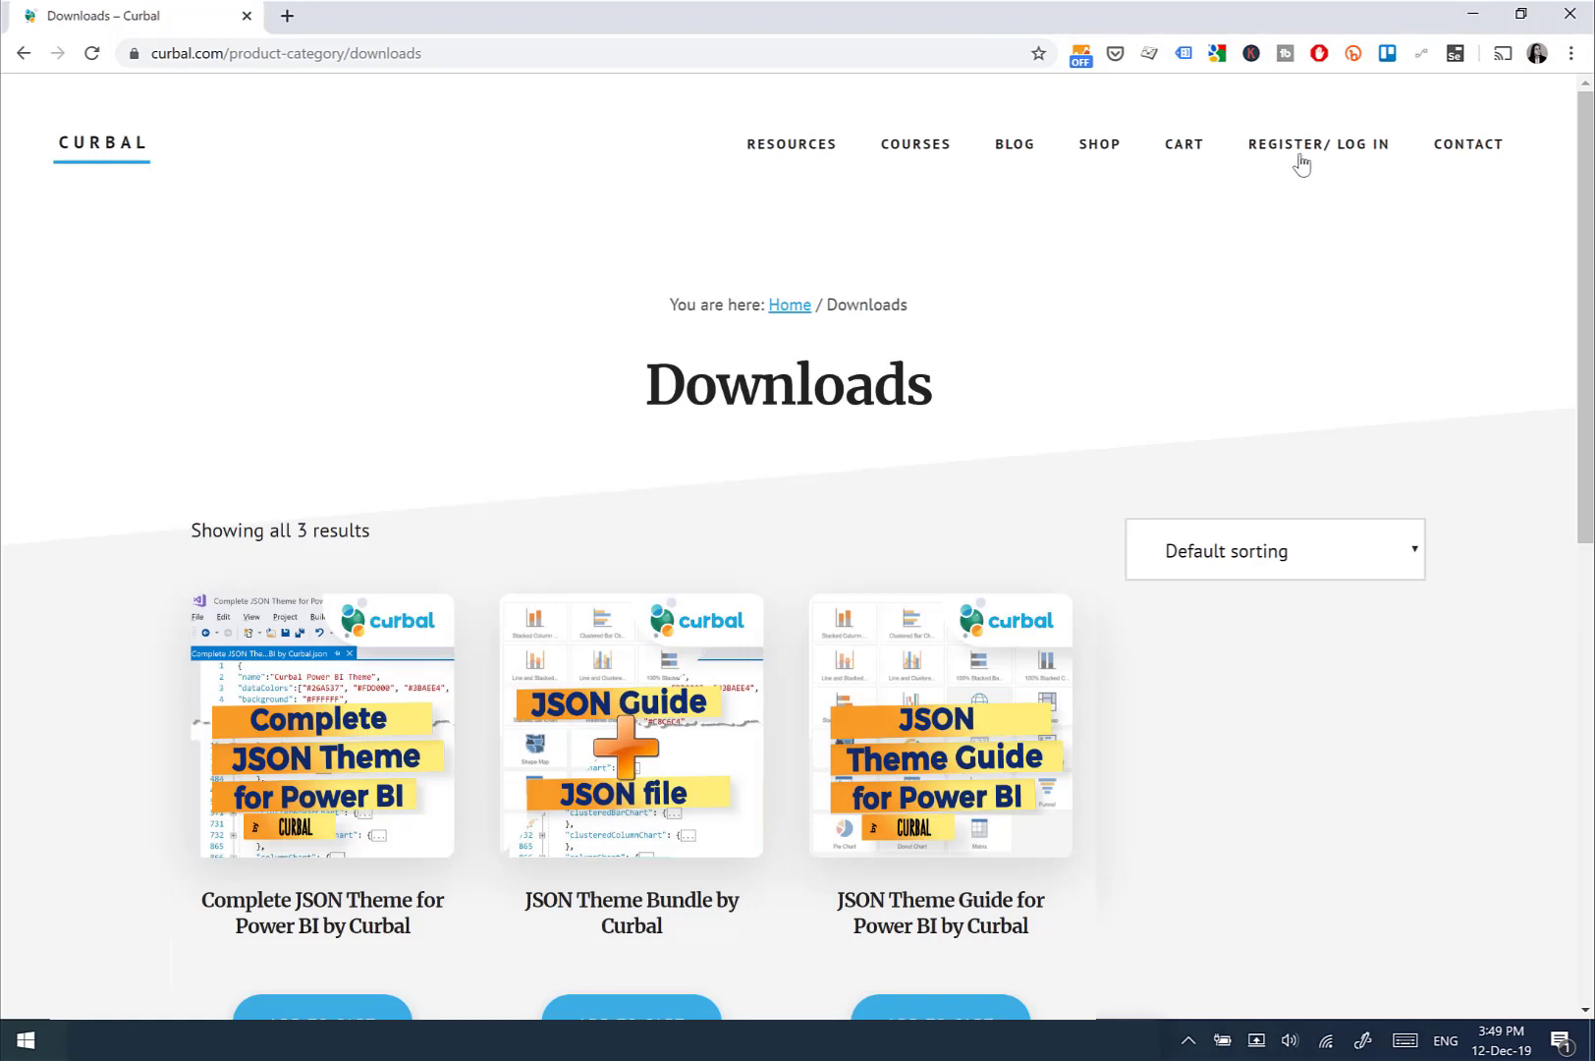
{"action": "mouse_move", "coordinate": [1305, 167]}
{"action": "left_click", "coordinate": [1287, 289]}
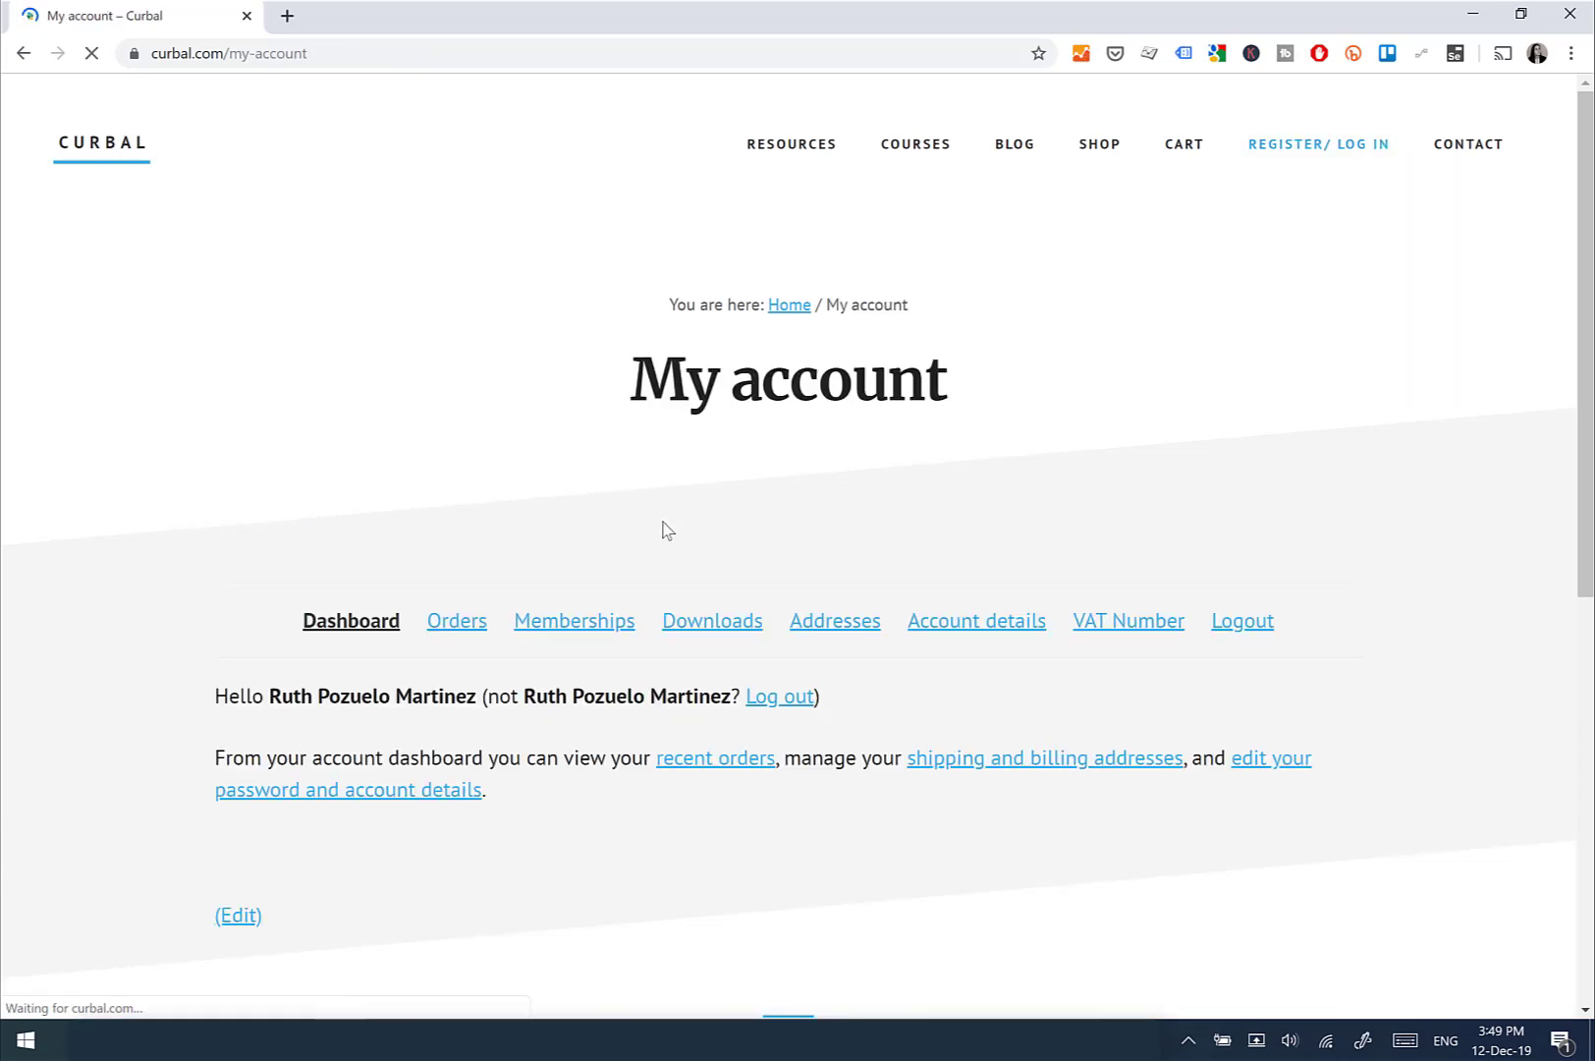
{"action": "left_click", "coordinate": [738, 634]}
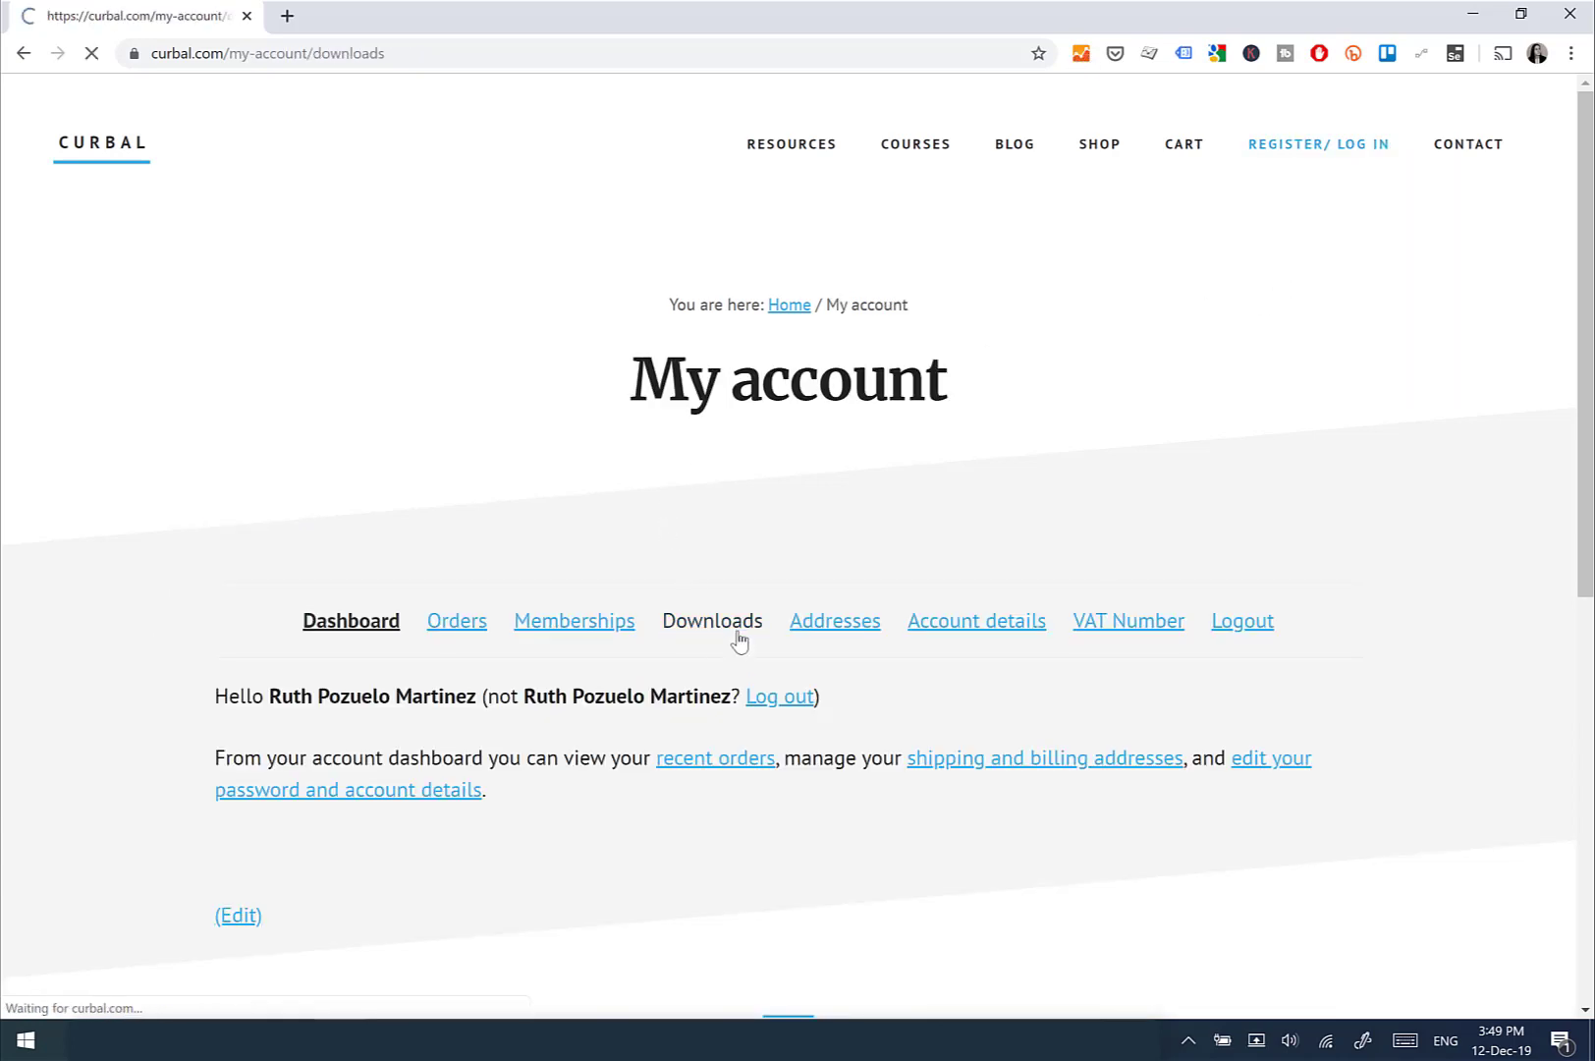
{"action": "scroll", "coordinate": [739, 638], "scroll_direction": "down", "scroll_amount": 3}
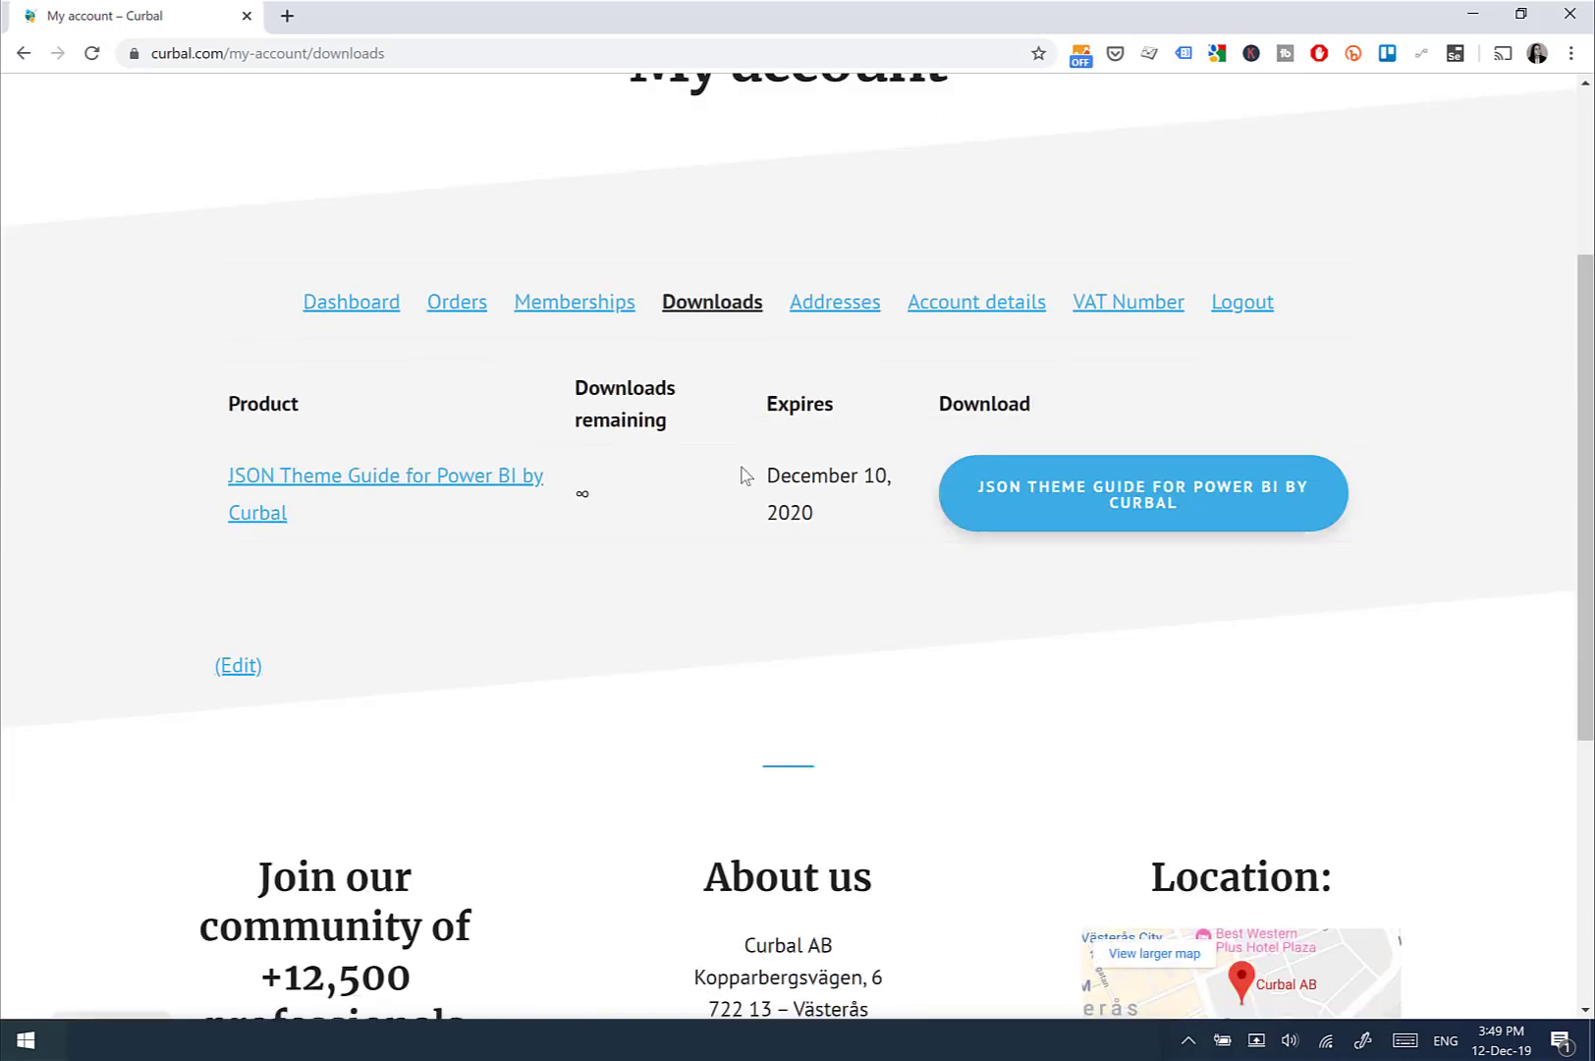
{"action": "left_click_drag", "start_coordinate": [767, 485], "coordinate": [848, 534]}
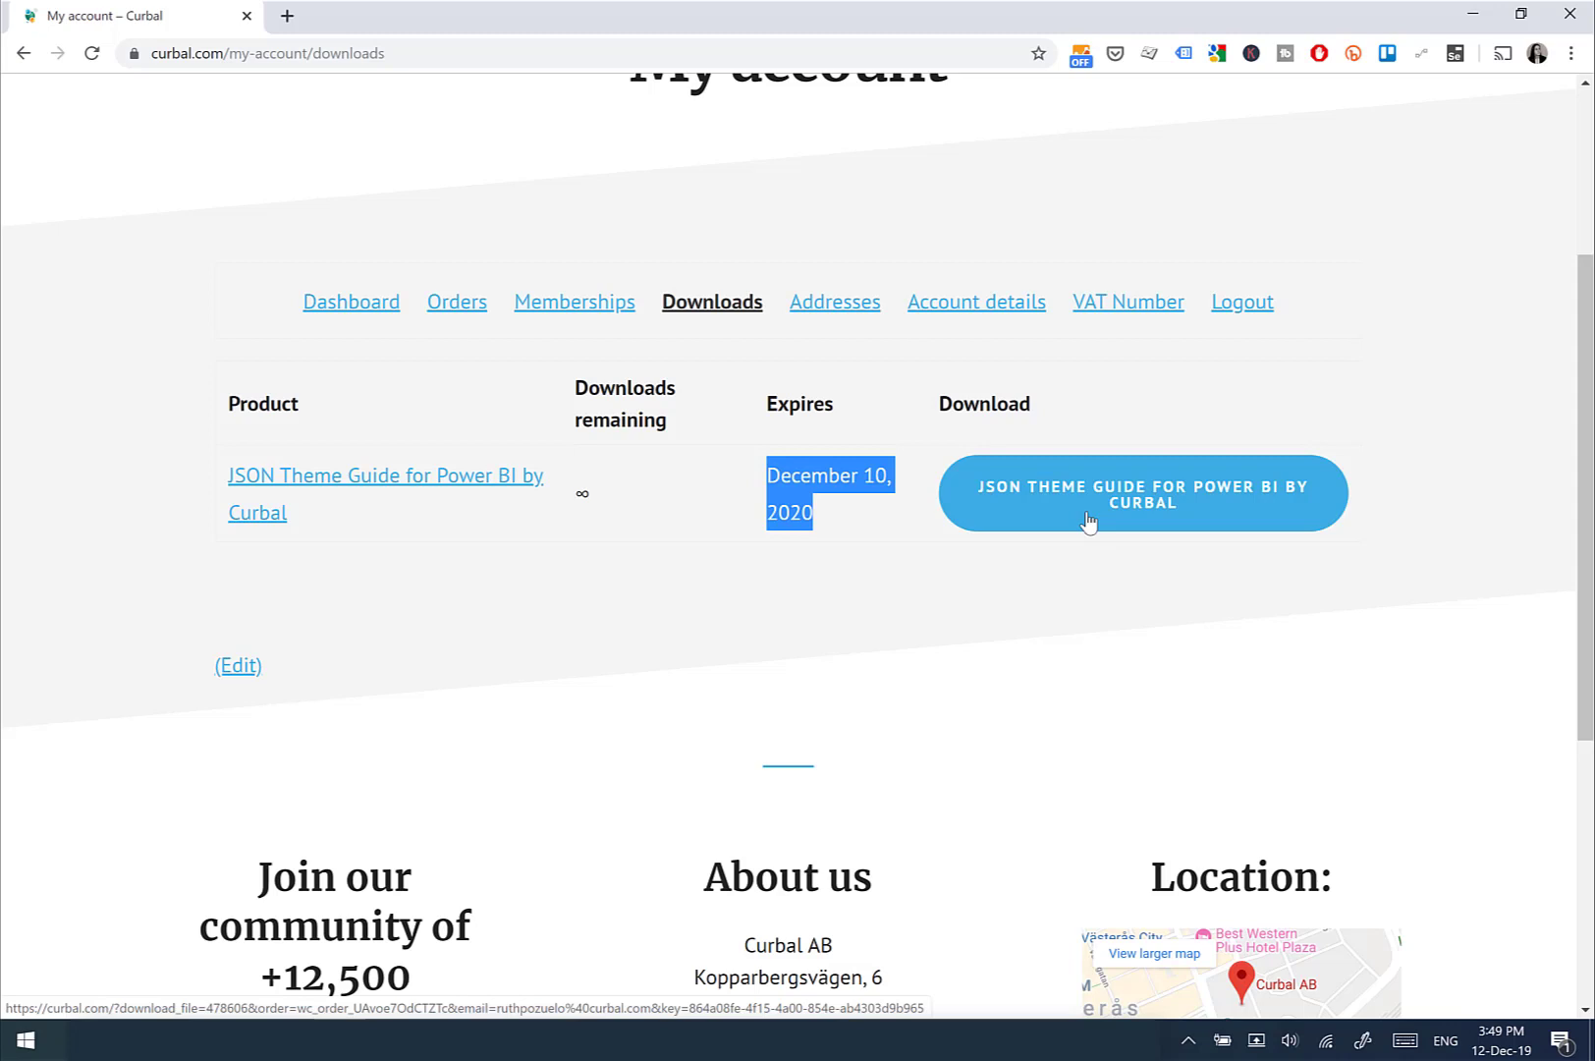
{"action": "scroll", "coordinate": [929, 274], "scroll_direction": "up", "scroll_amount": 3}
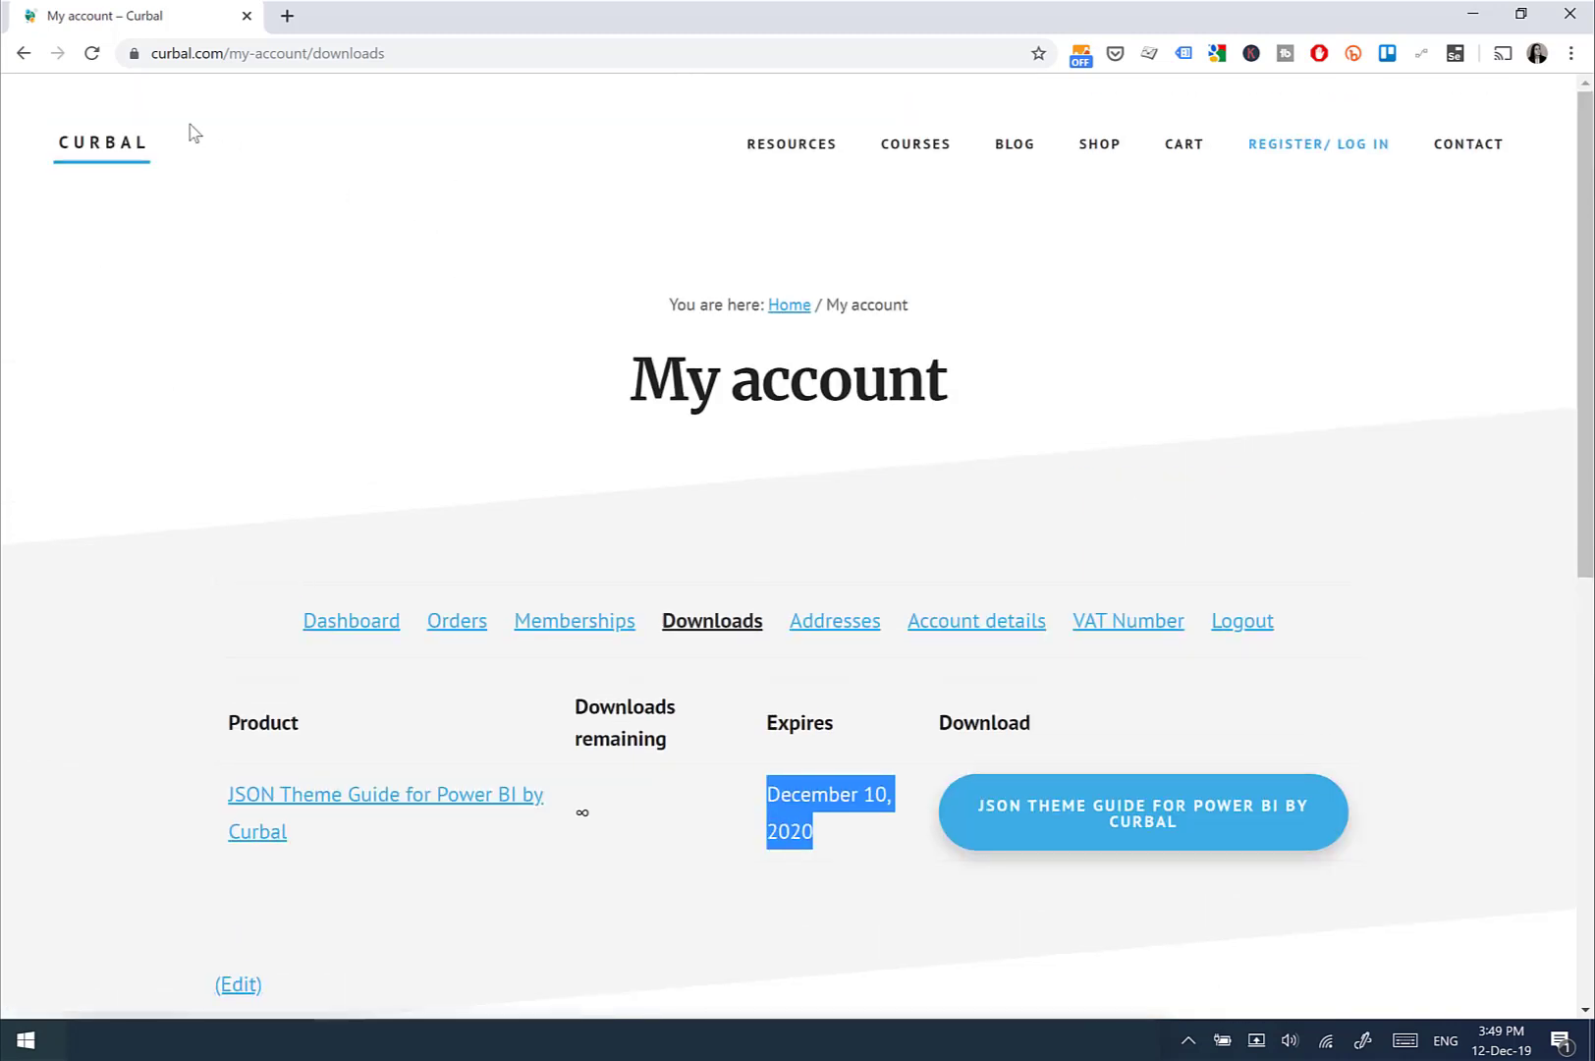
{"action": "mouse_move", "coordinate": [1107, 143]}
{"action": "left_click", "coordinate": [1146, 288]}
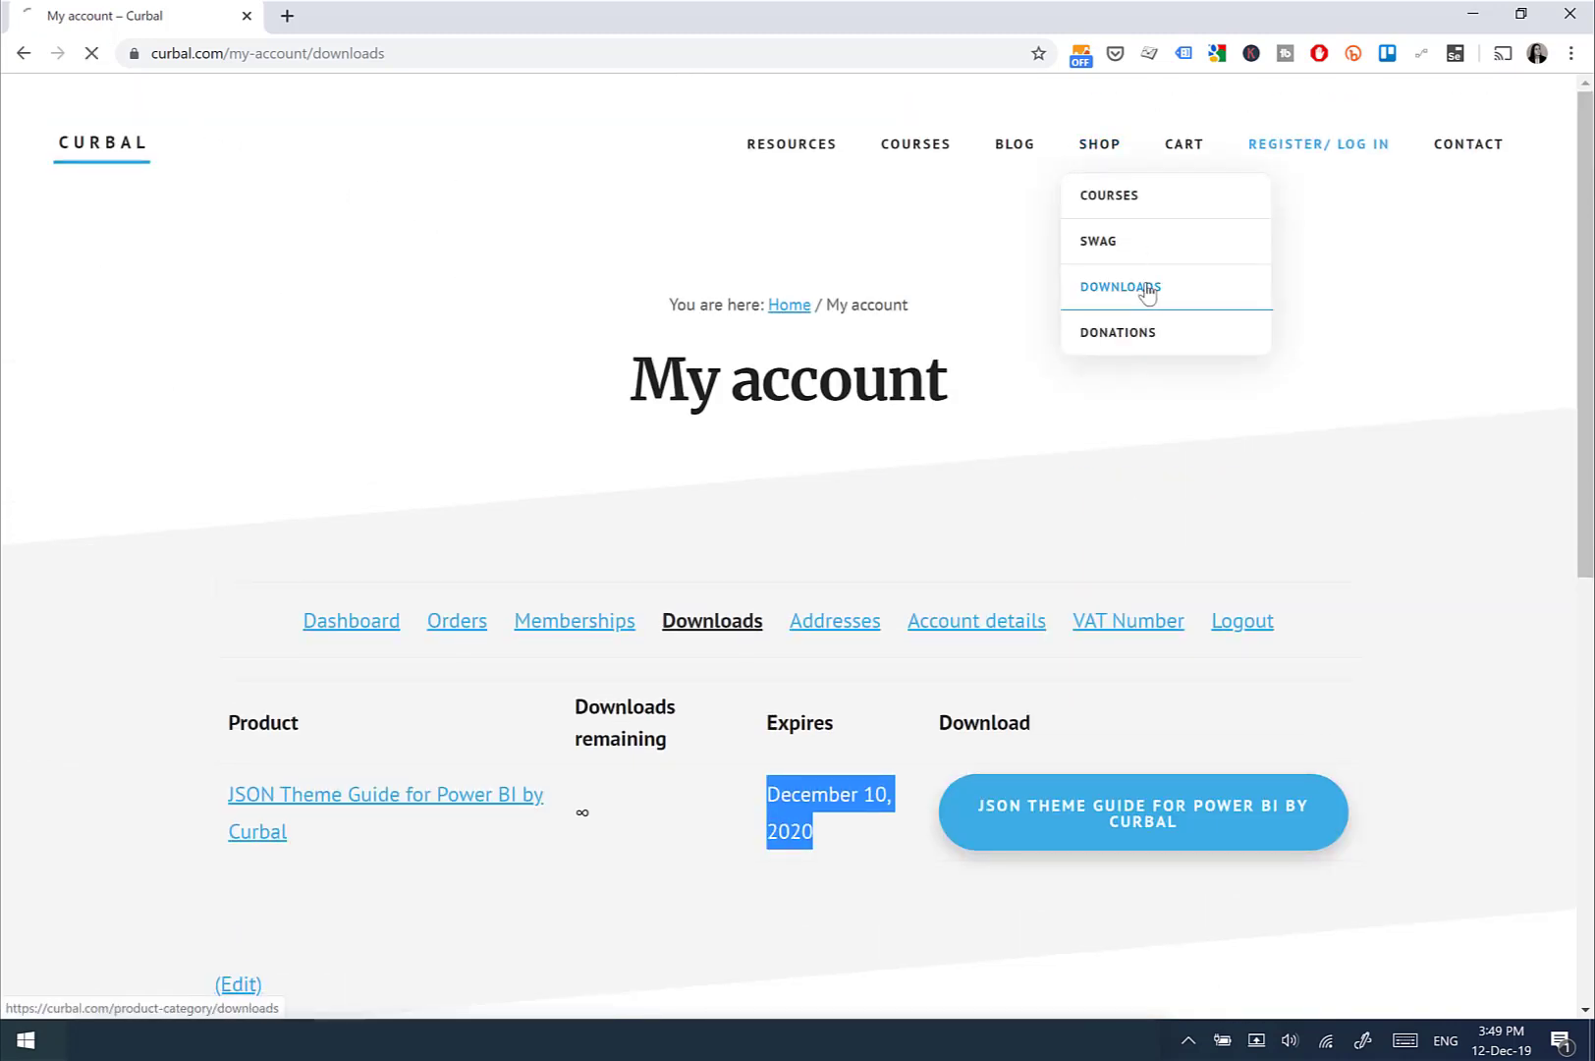